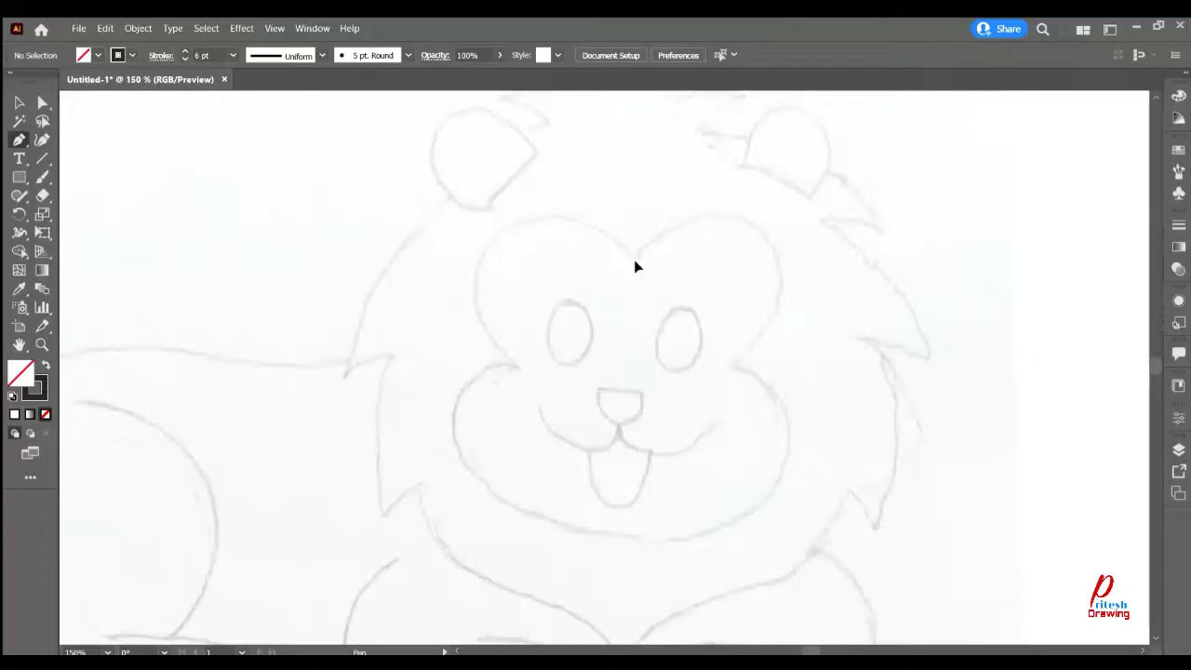
- Trace a 6 pt black line from the top of the head down the face's left side
click(637, 261)
drag(480, 259, 404, 355)
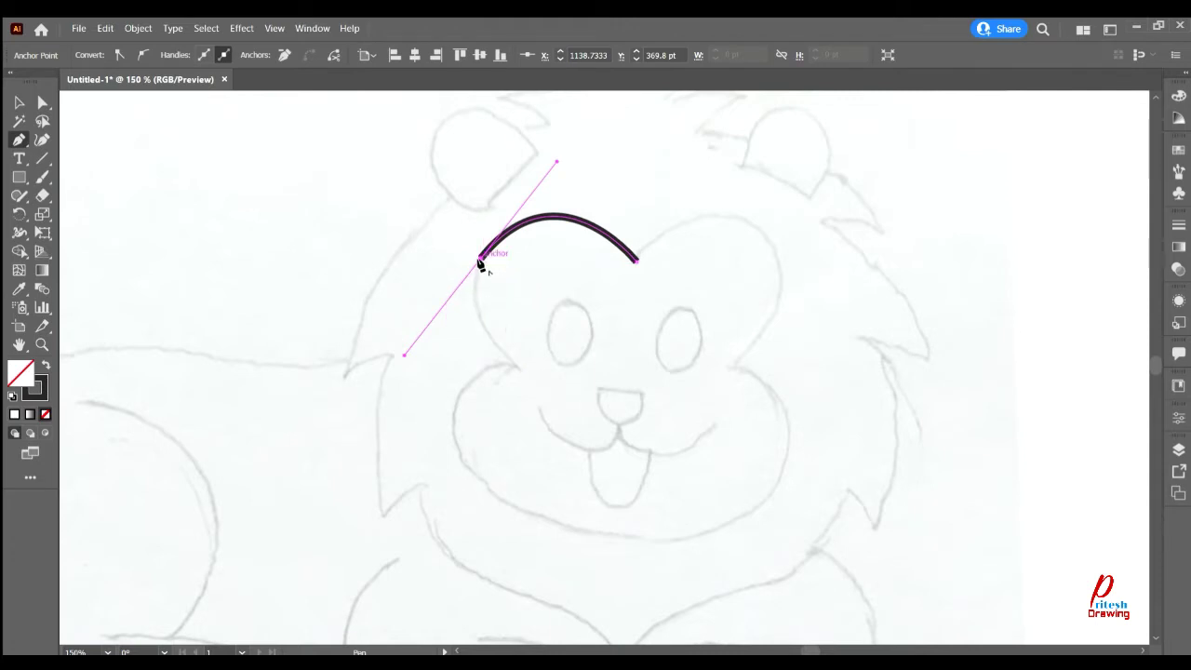
mouse_move(480, 260)
mouse_down()
mouse_move(500, 347)
mouse_move(522, 376)
mouse_move(579, 407)
mouse_up()
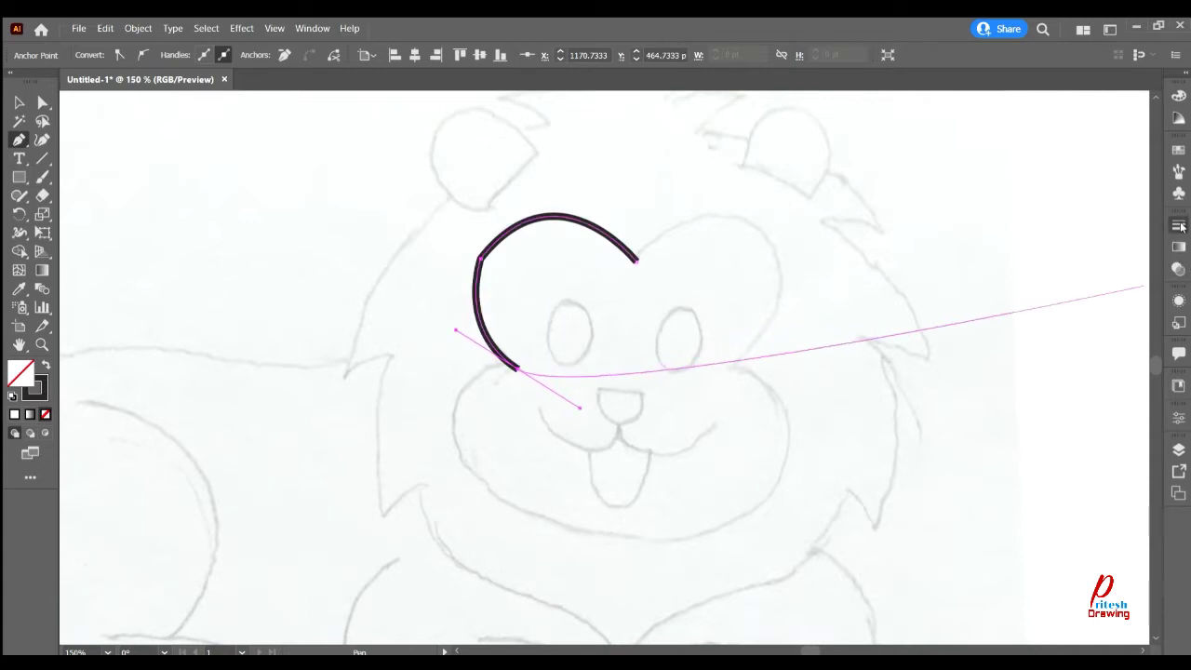
key(Escape)
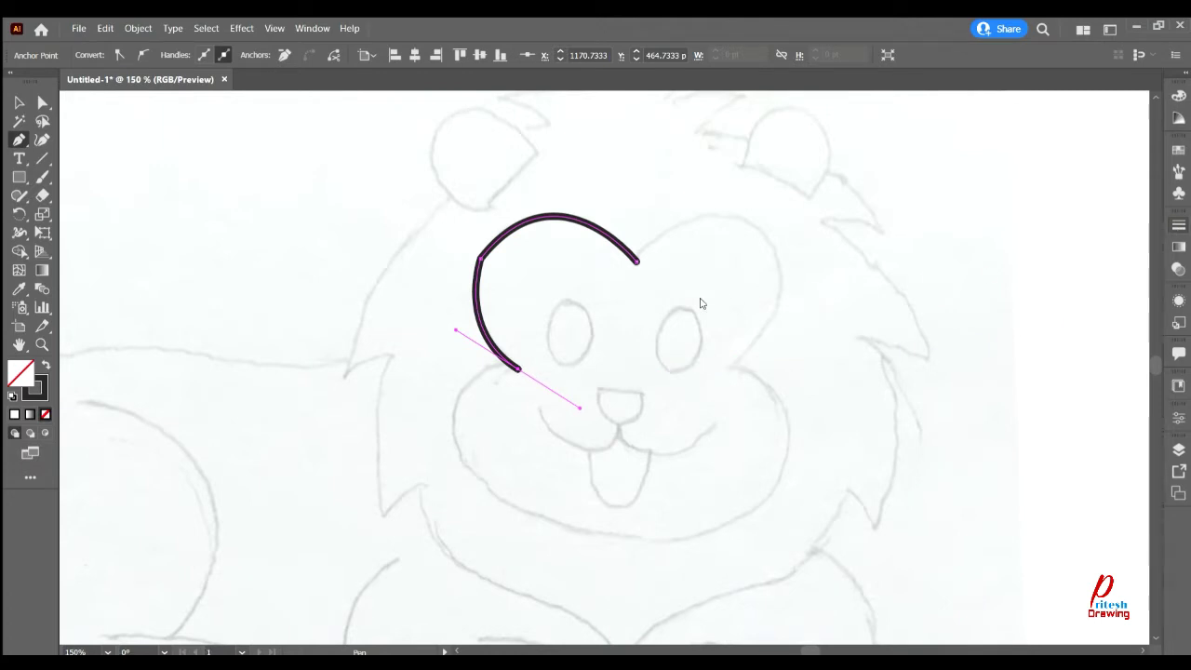
- Continue the face outline around the cheek and end it at the chin
click(518, 369)
scroll(519, 373, down, 2)
drag(474, 386, 497, 426)
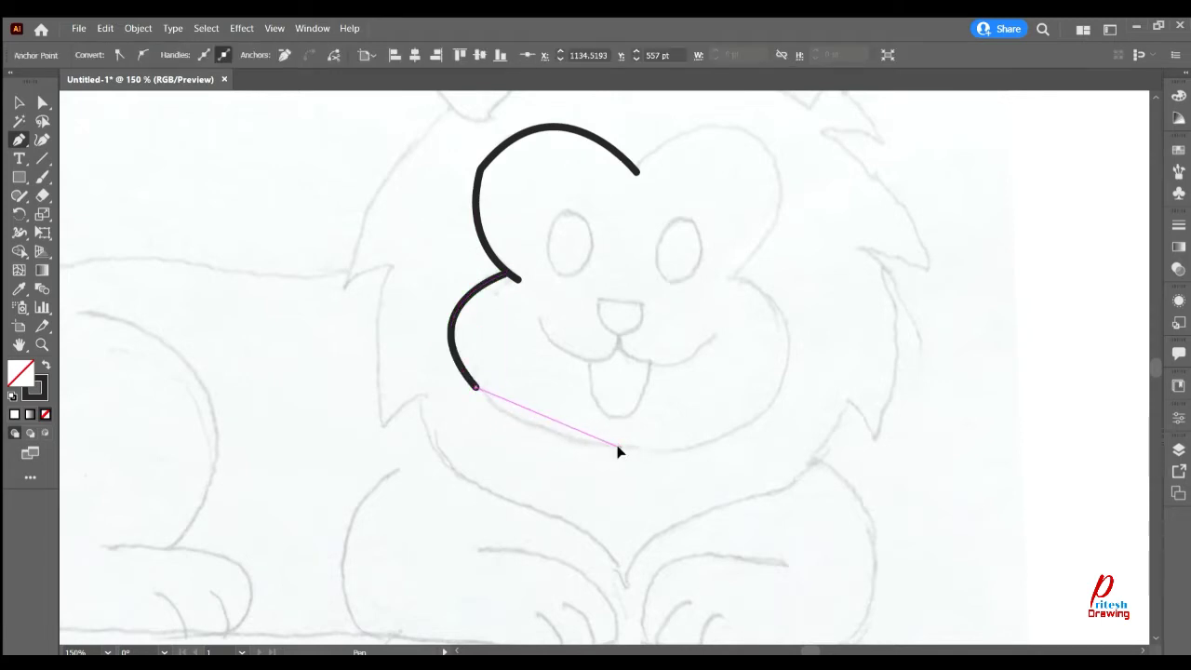
drag(619, 449, 714, 449)
scroll(620, 164, up, 3)
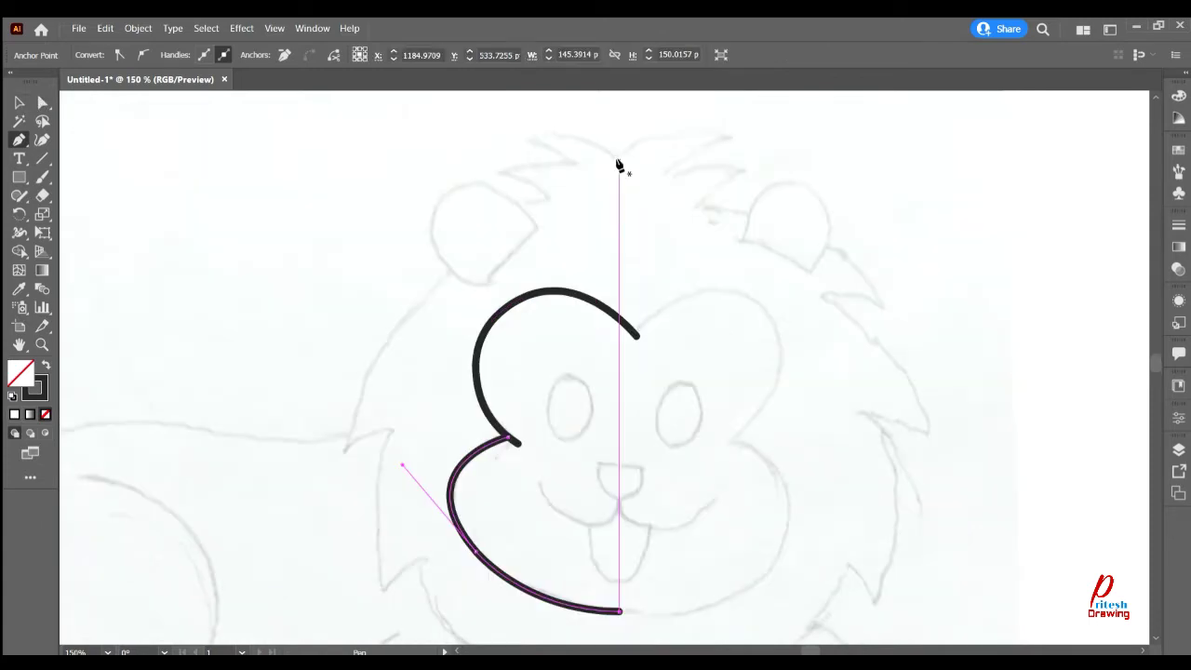
key(Escape)
click(619, 160)
- Trace the mane's top zigzag tufts and its sharp-cornered upper-left tuft
mouse_move(526, 140)
mouse_down()
mouse_move(494, 167)
mouse_move(577, 169)
mouse_move(500, 177)
mouse_up()
mouse_move(499, 174)
mouse_down()
mouse_move(494, 193)
mouse_move(553, 222)
mouse_move(403, 272)
mouse_move(303, 431)
mouse_move(324, 425)
mouse_up()
scroll(529, 220, down, 2)
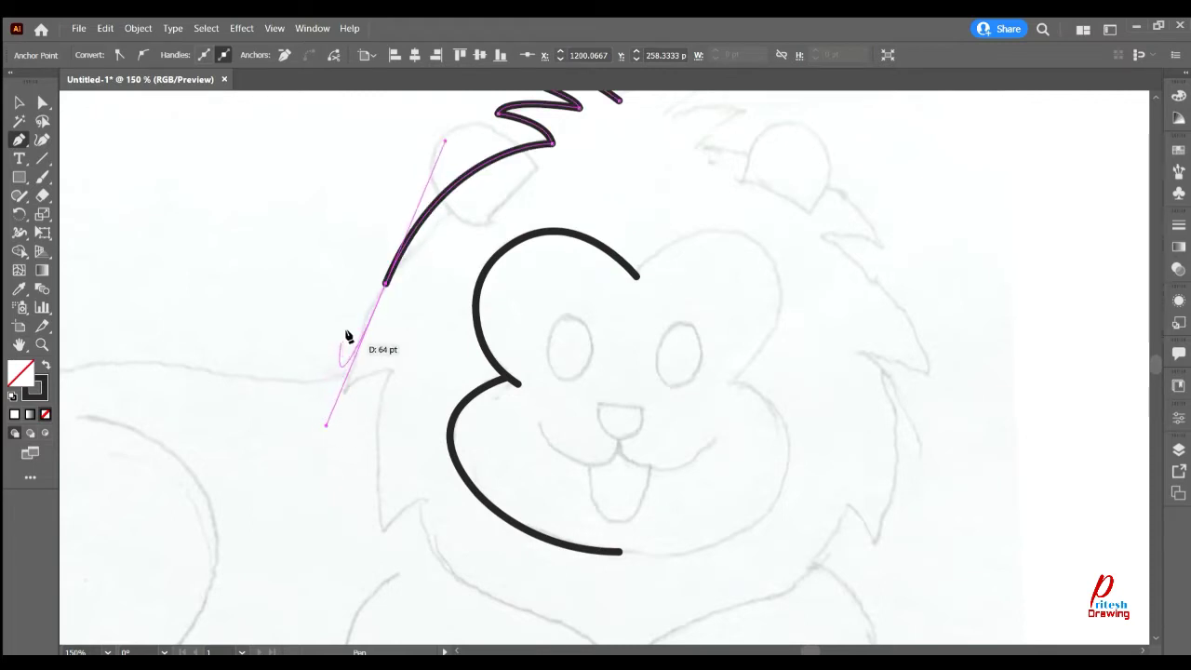
click(386, 285)
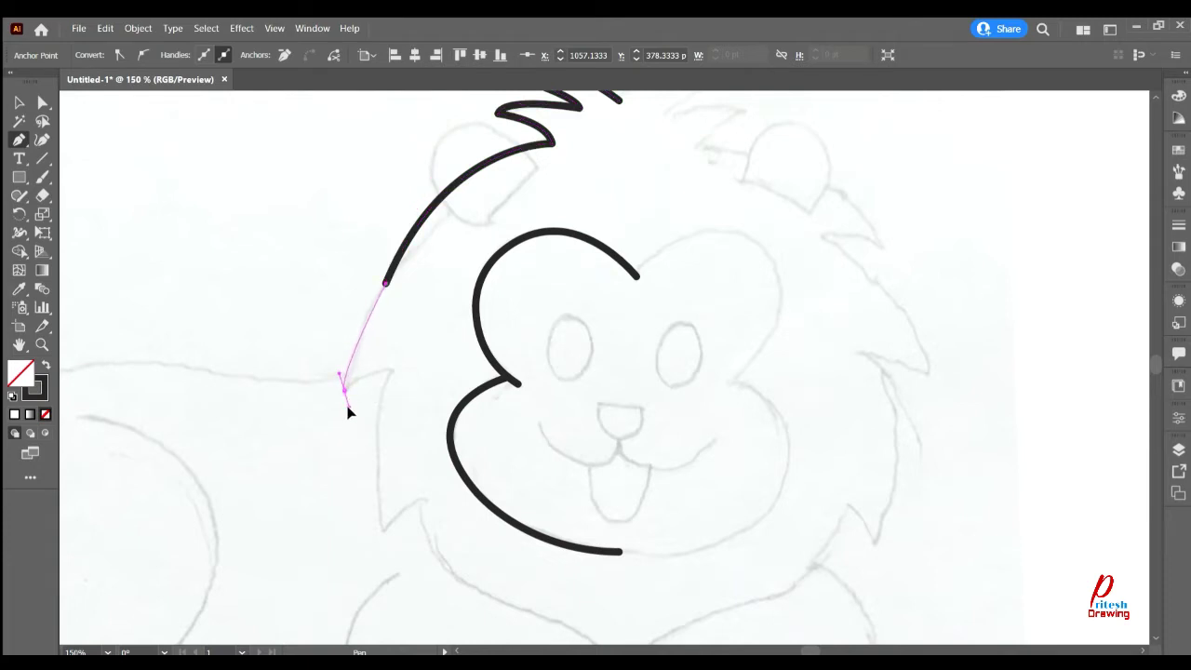
drag(346, 407, 341, 428)
click(344, 391)
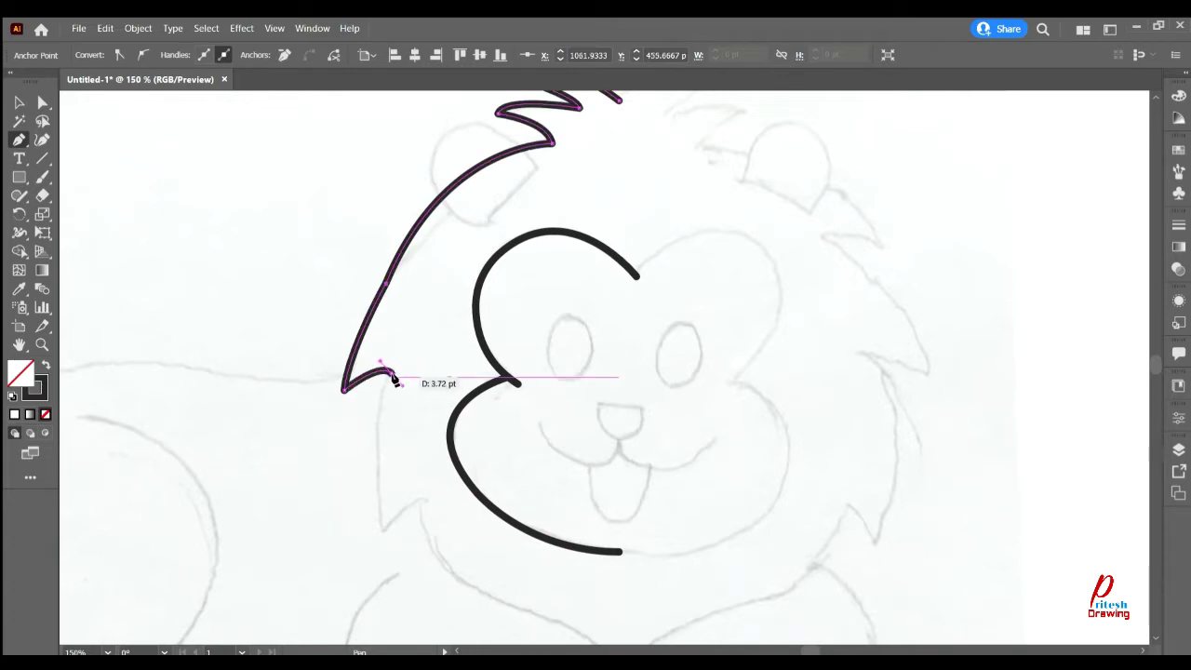
drag(392, 373, 383, 362)
scroll(382, 362, down, 3)
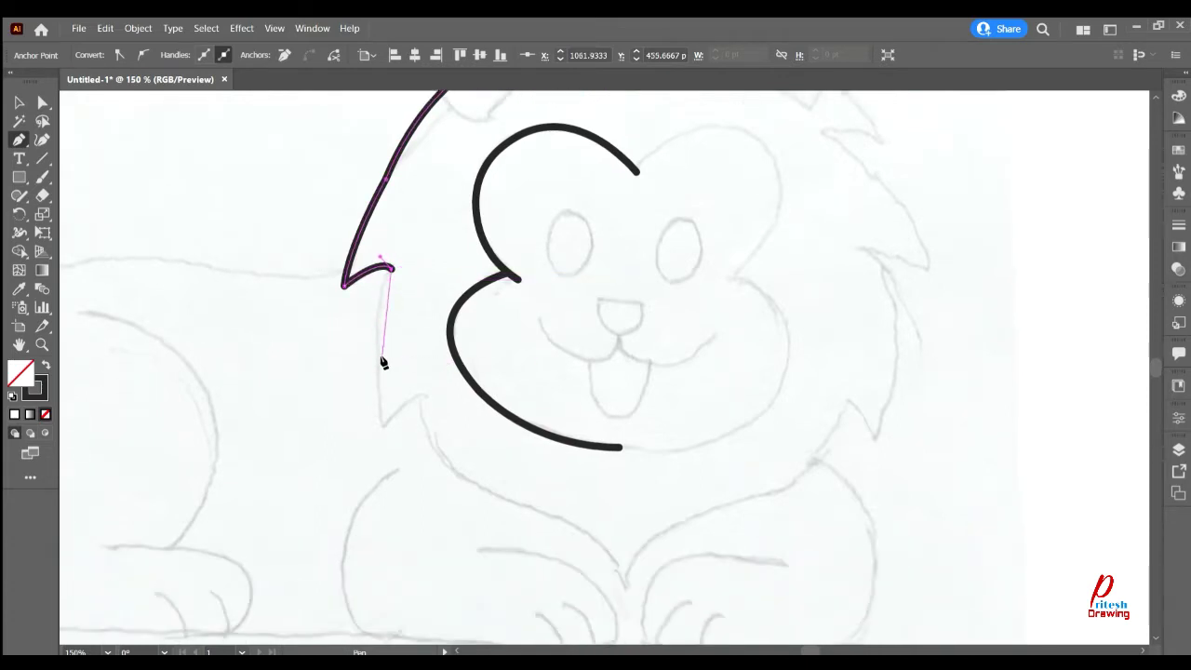
- Add the notched lower tuft and sweep the mane edge down toward the front paws
drag(384, 422, 406, 457)
click(385, 422)
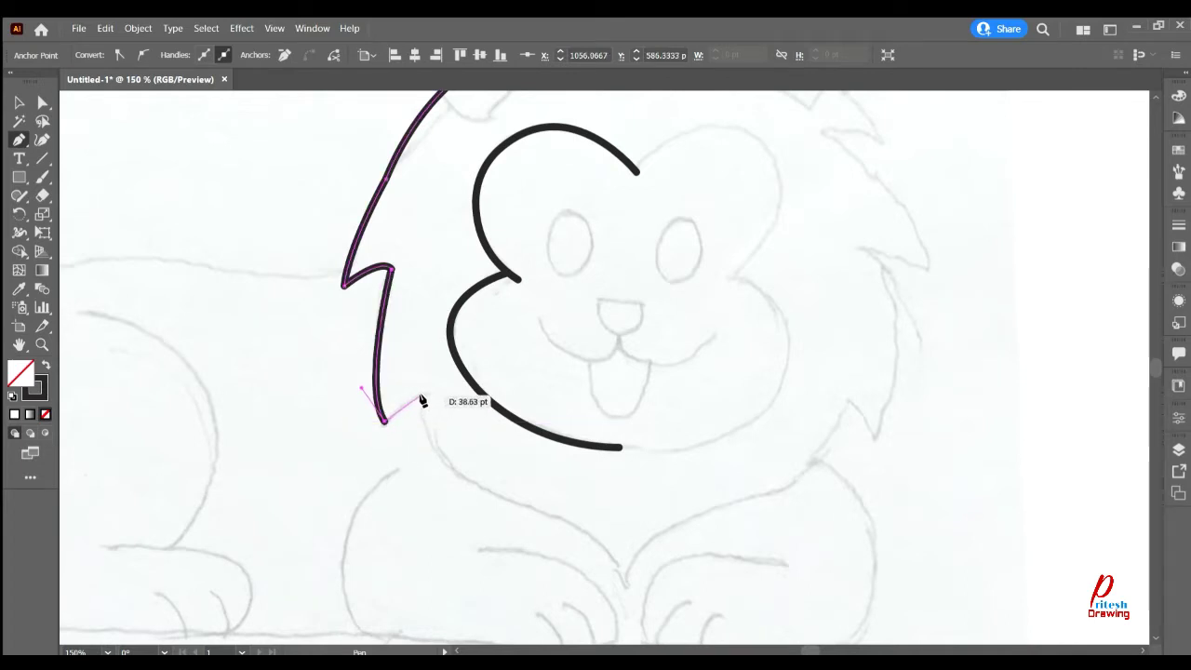
click(420, 393)
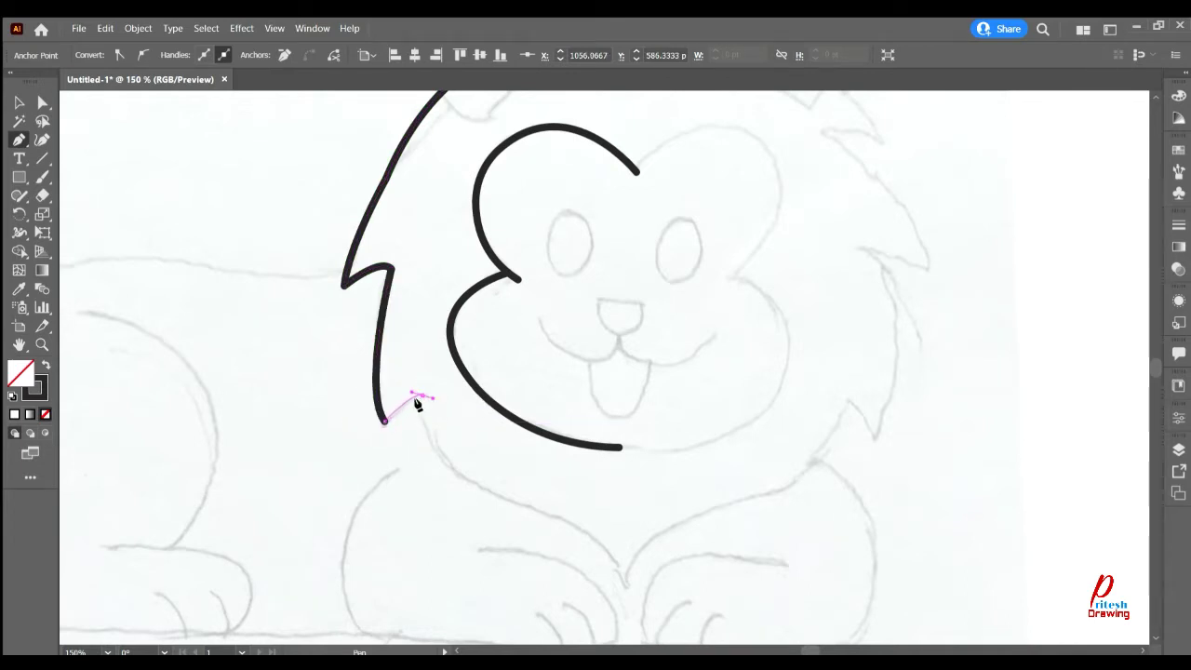
drag(419, 393, 418, 404)
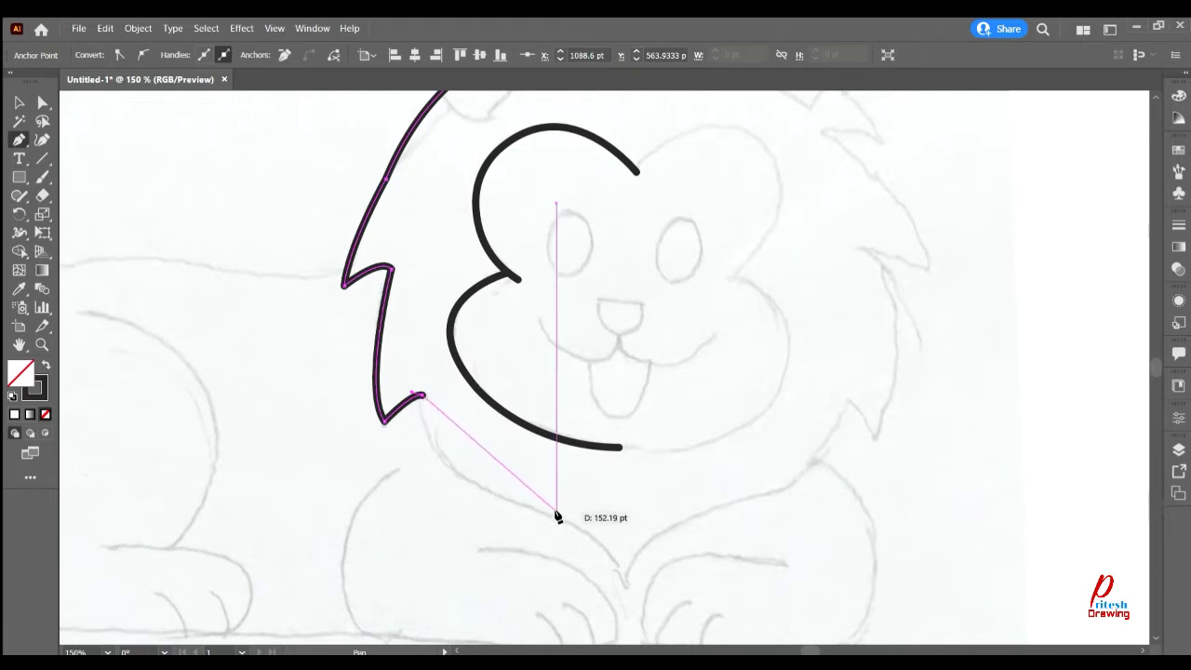
drag(557, 515, 707, 542)
scroll(590, 510, down, 3)
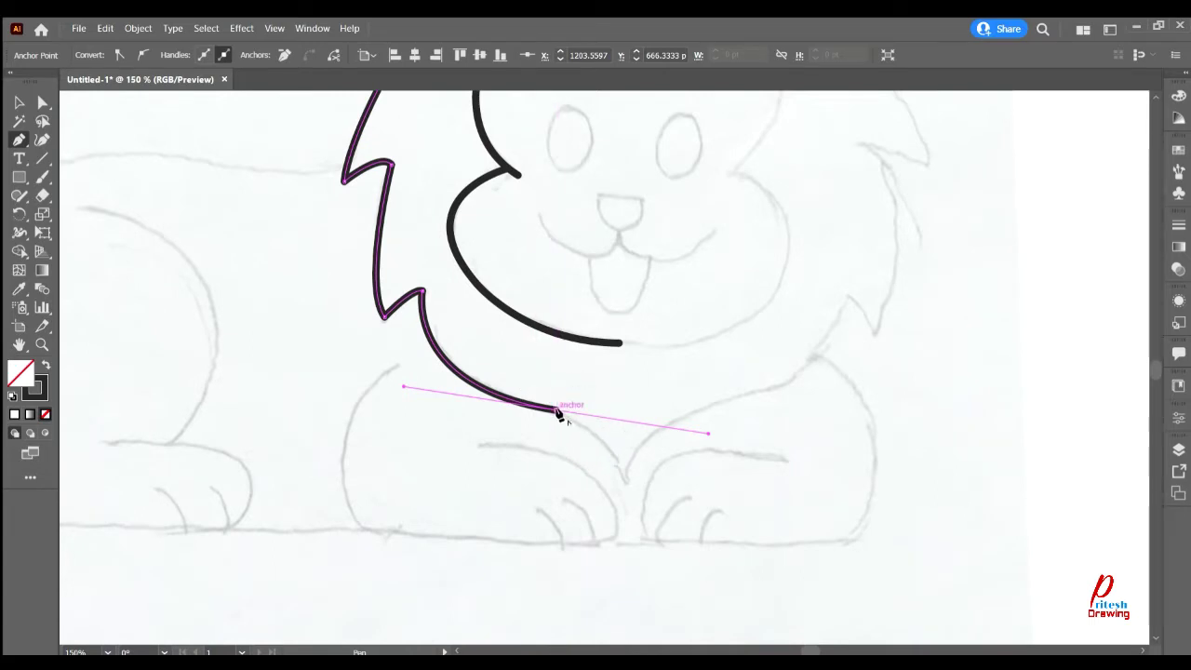
click(557, 411)
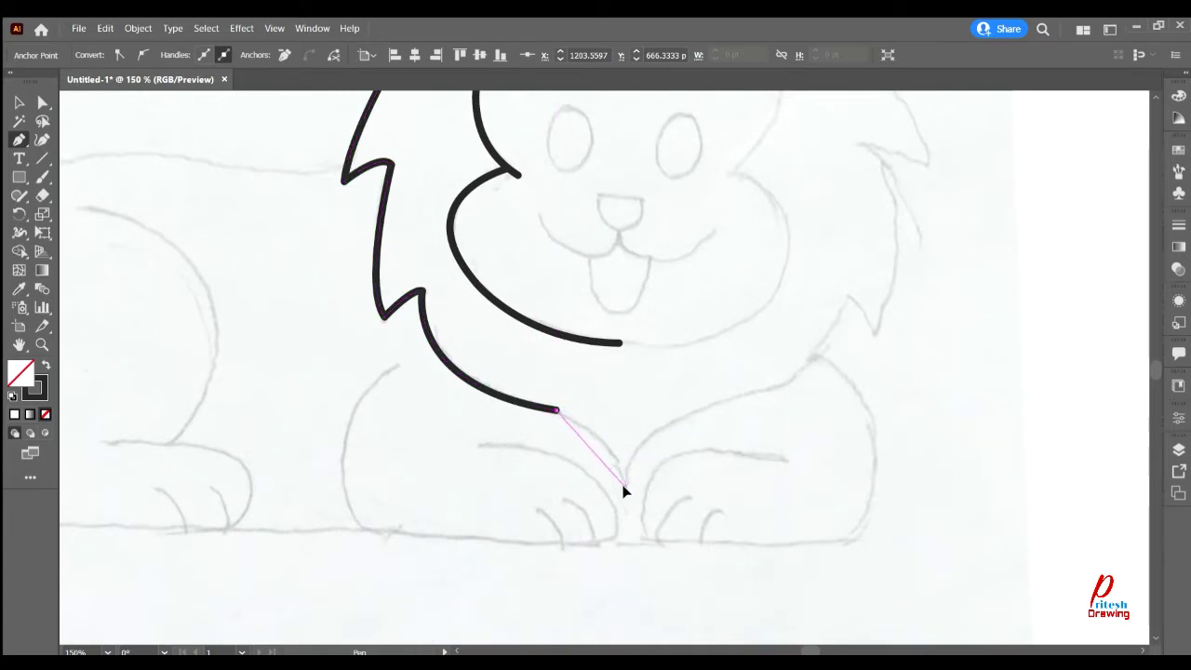
drag(622, 533, 622, 506)
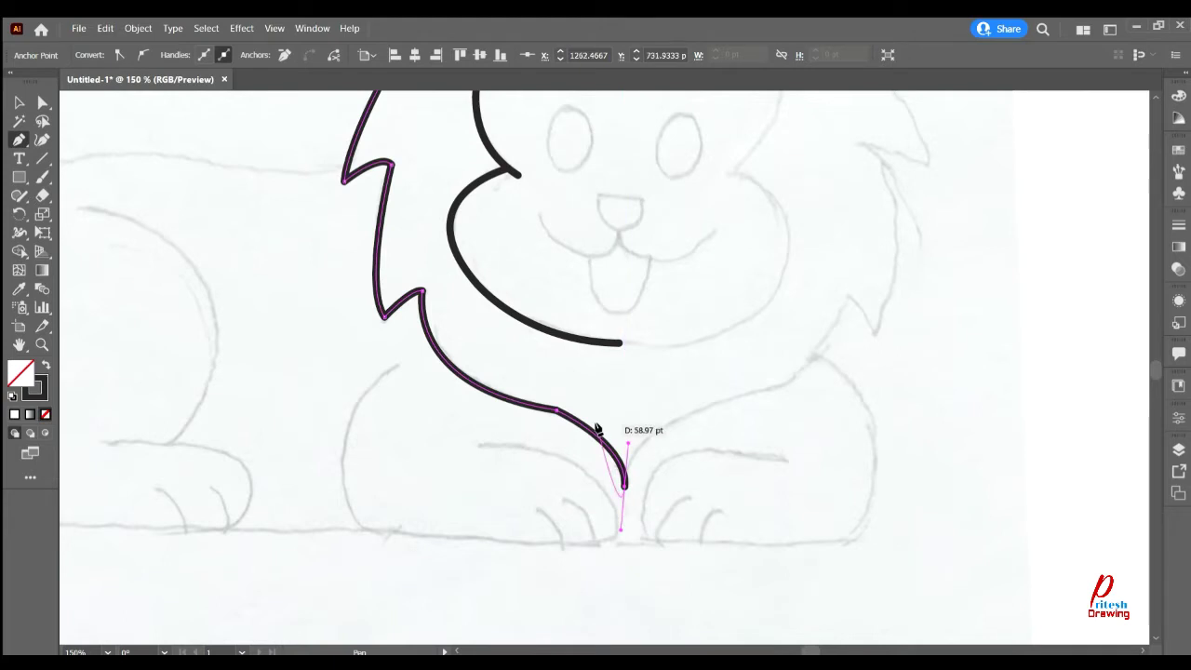
scroll(540, 186, up, 6)
drag(536, 183, 503, 228)
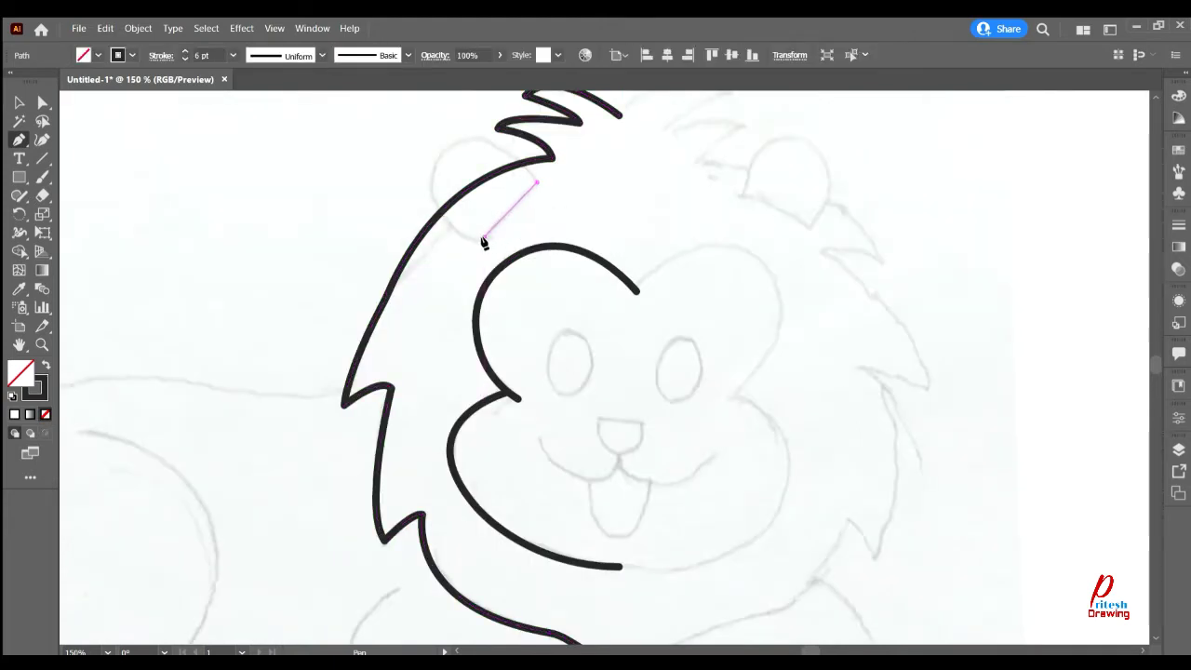
- Draw a closed rounded ear shape over the top of the mane
click(483, 235)
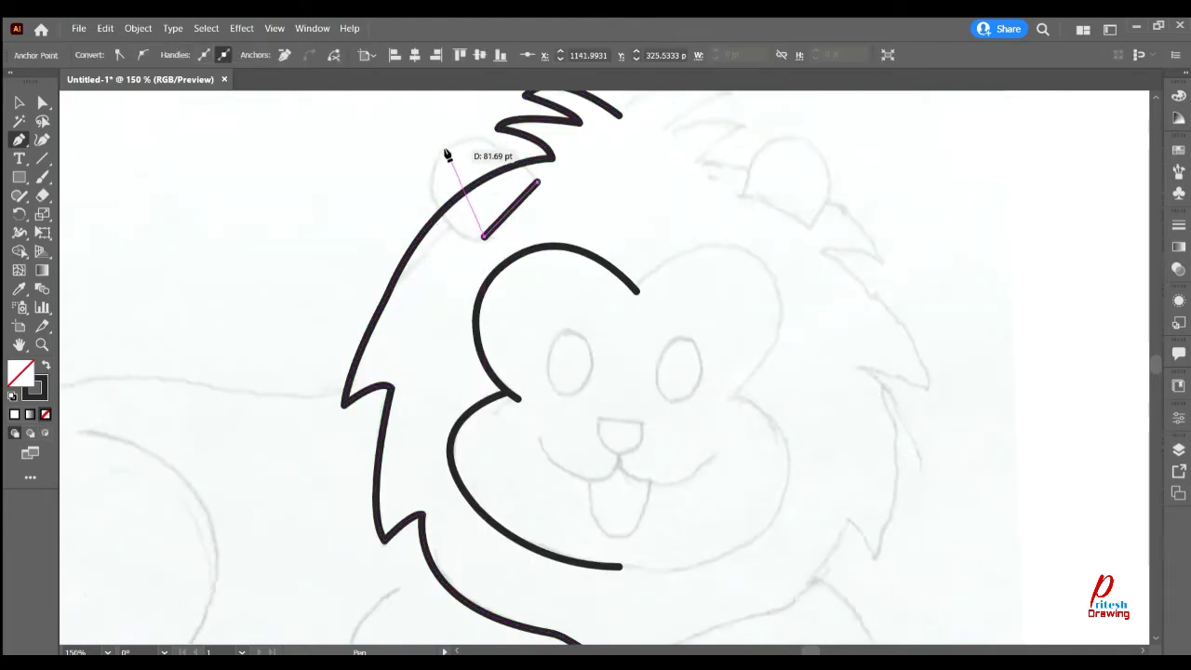
scroll(448, 156, up, 3)
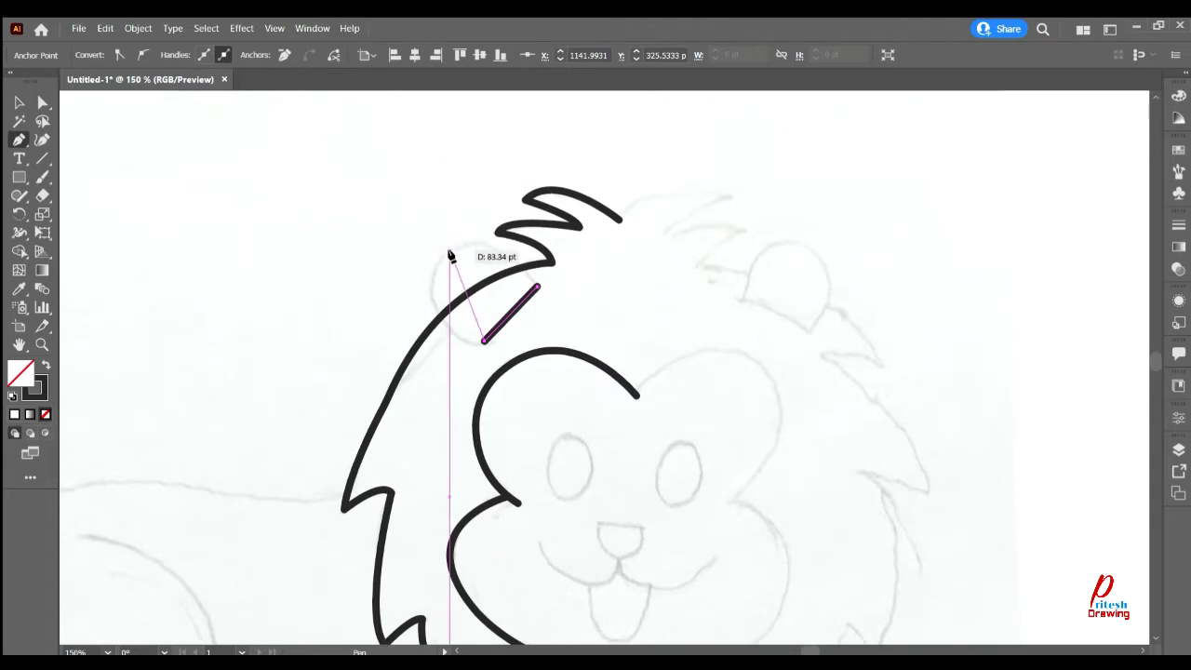
drag(447, 255, 491, 187)
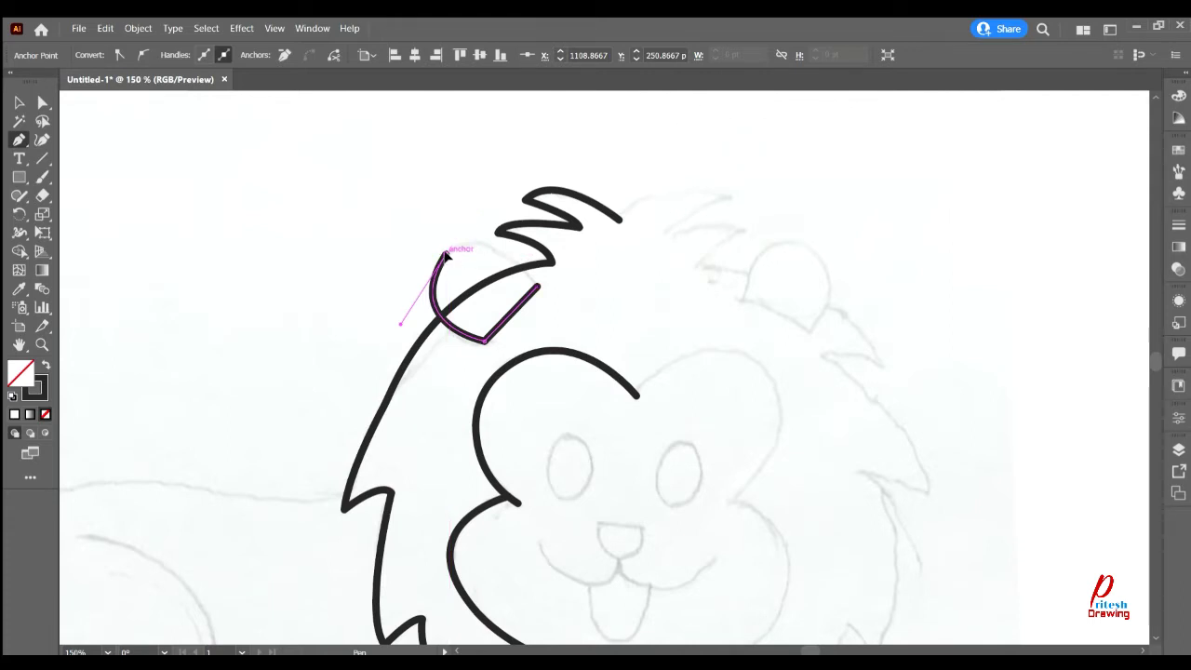
drag(538, 287, 586, 364)
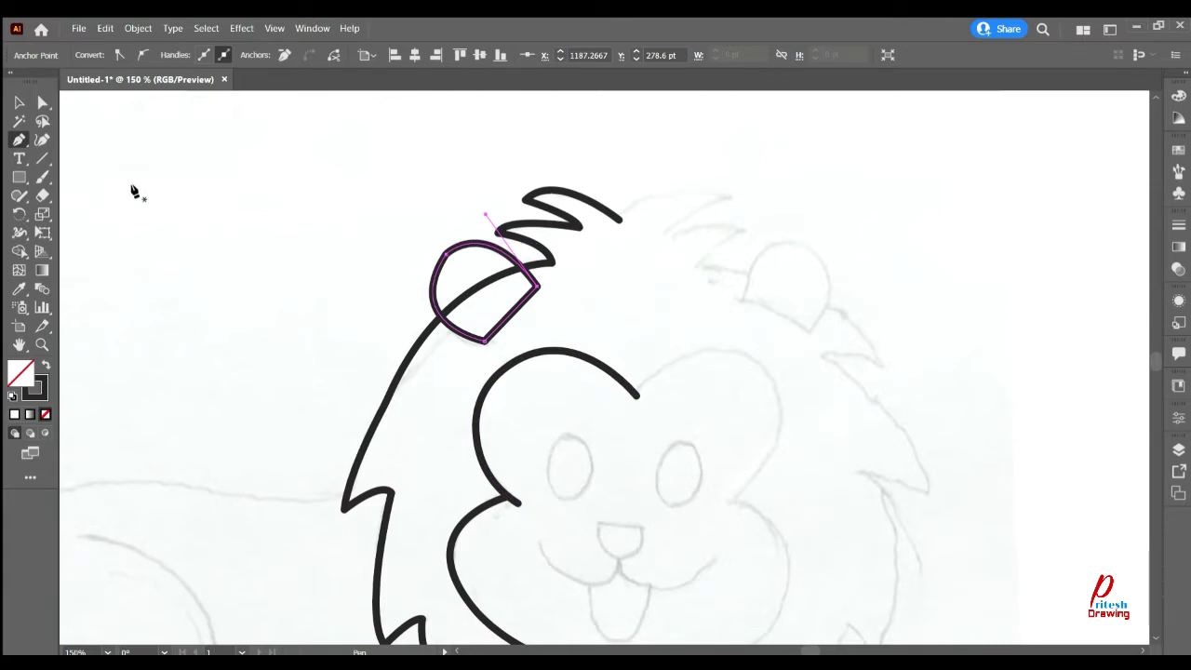
click(41, 101)
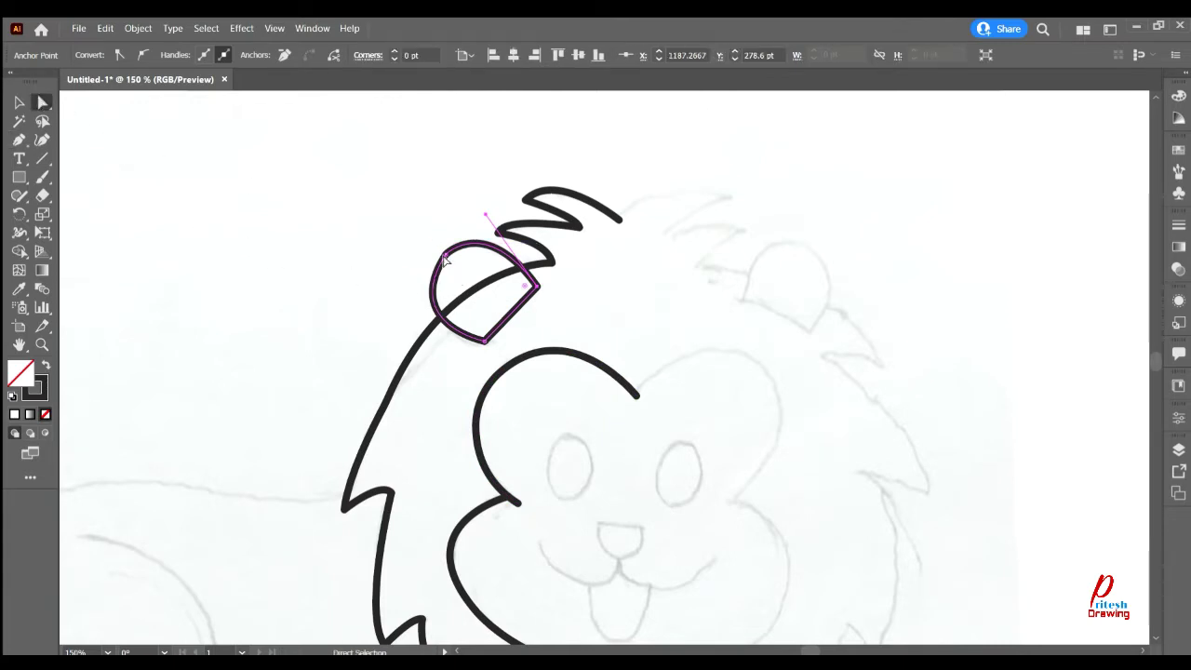
shift+click(469, 278)
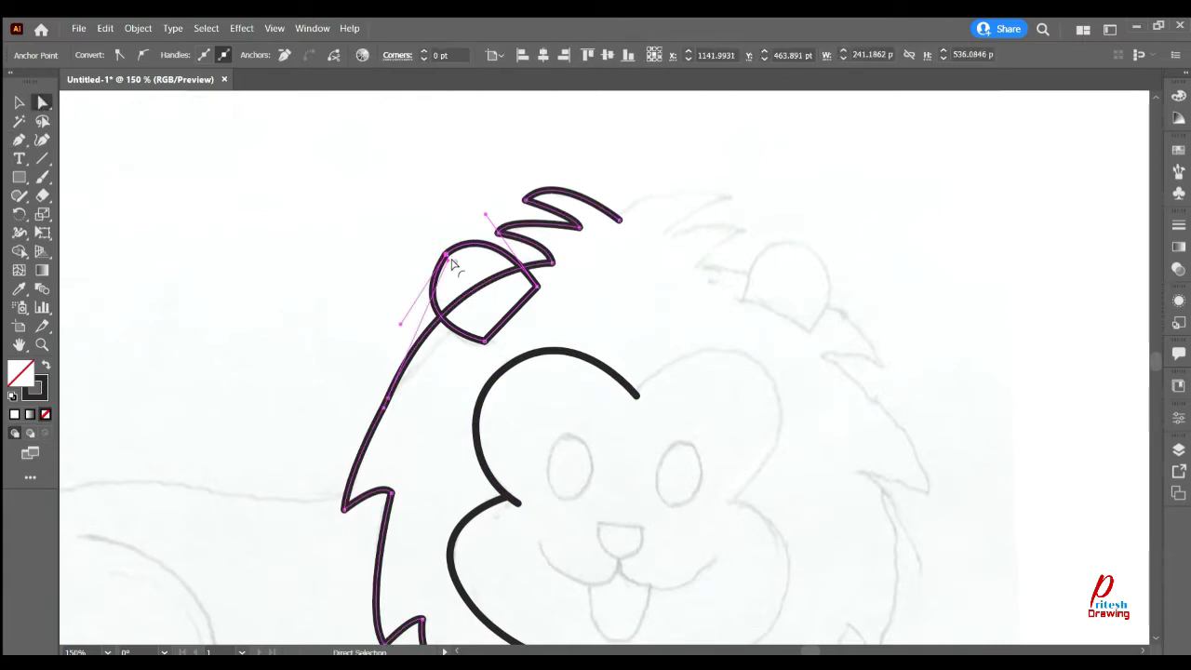
- Draw a smaller closed inner-ear shape inside the ear and select all outlines
key(p)
click(480, 319)
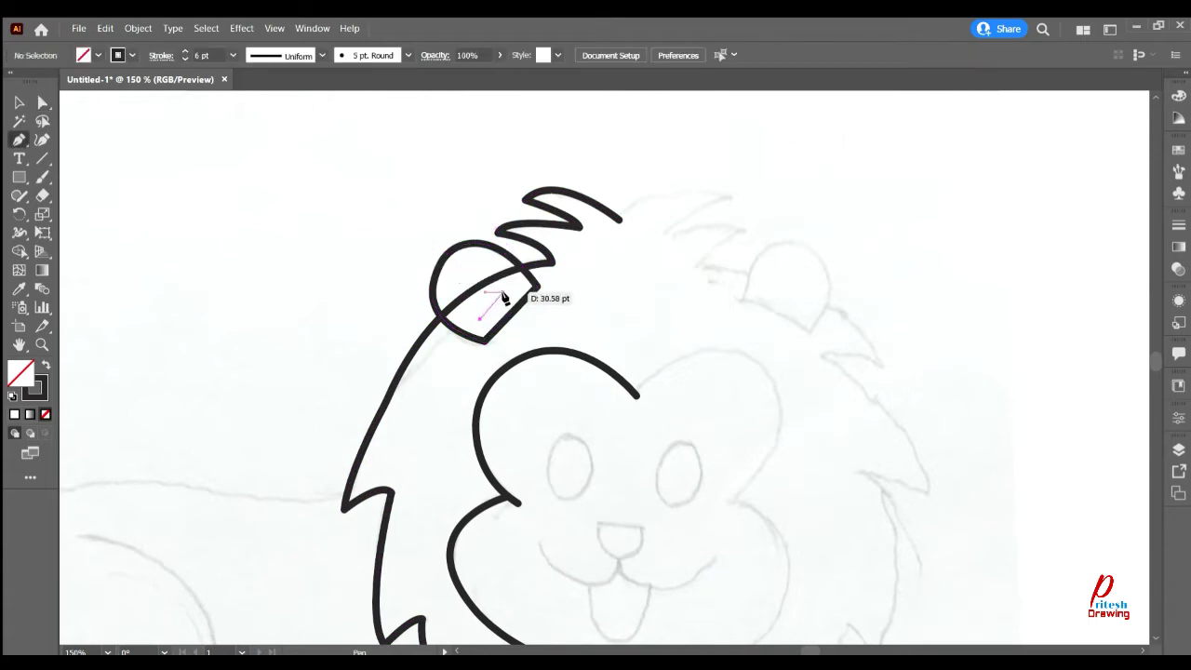
click(511, 295)
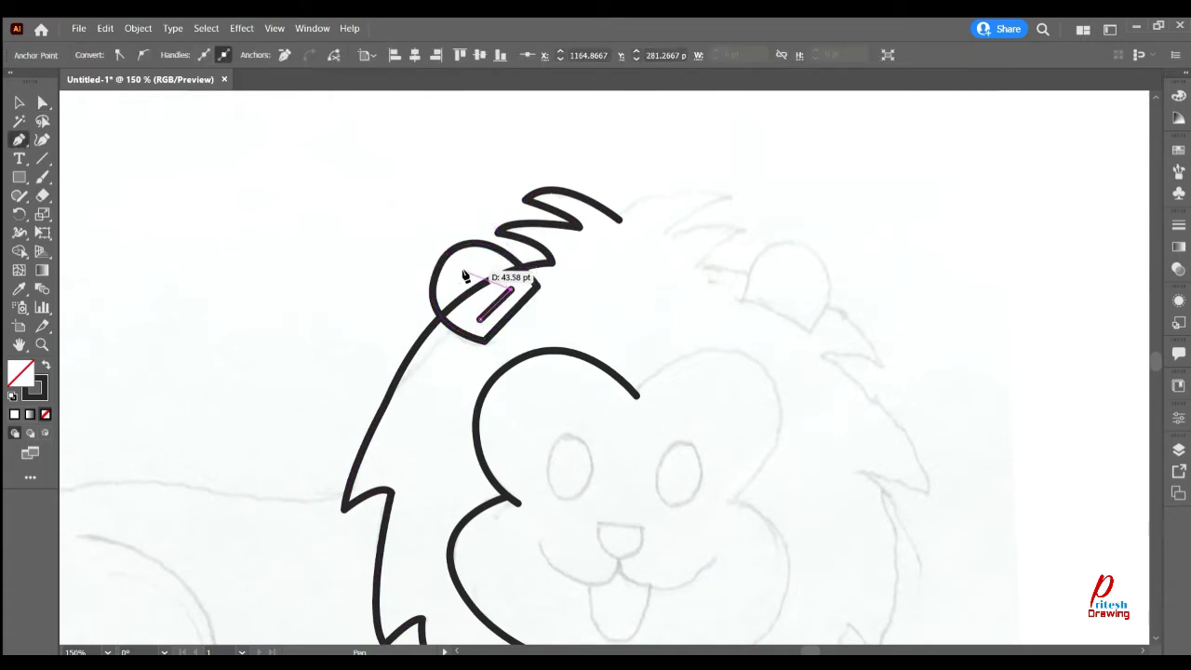
drag(462, 281, 464, 296)
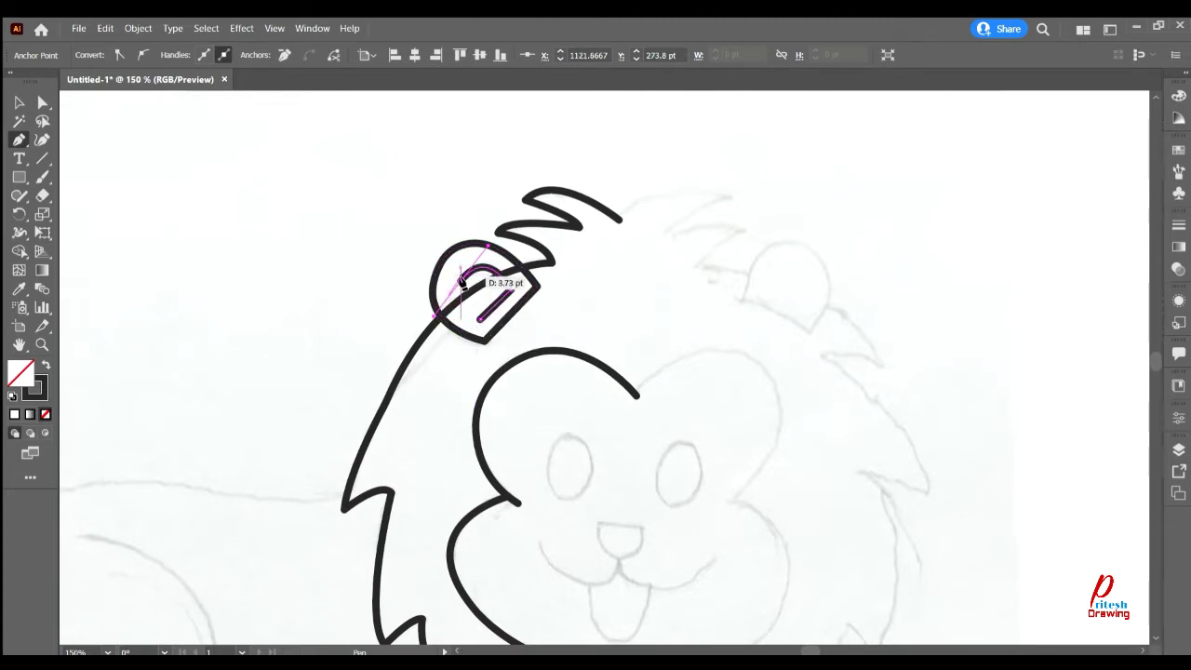
click(461, 281)
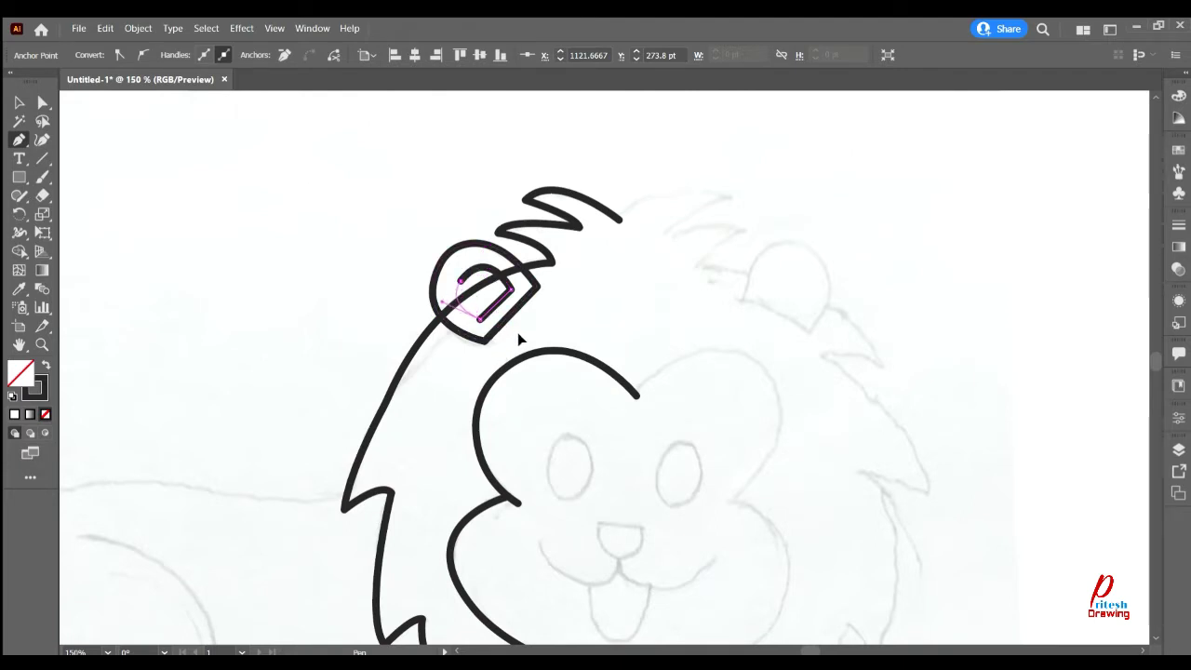
drag(480, 319, 485, 352)
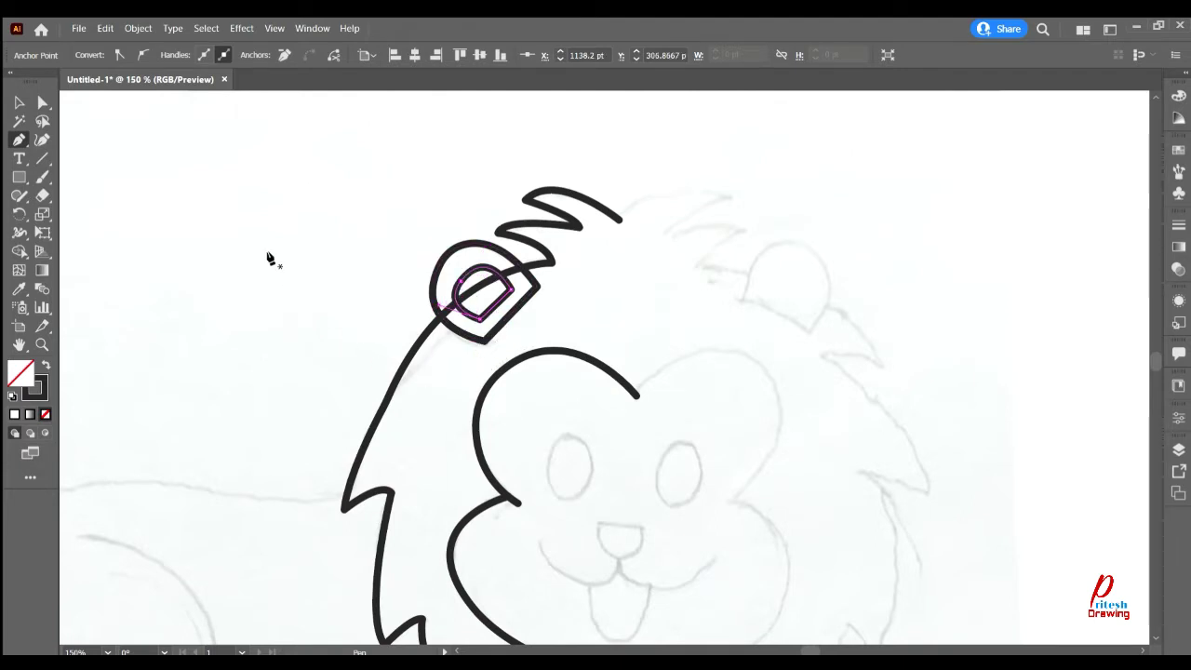
key(ctrl+a)
key(shift+m)
scroll(512, 240, down, 1)
- Try deleting the ear's outer loop, undo it, and select the black outline path
drag(518, 233, 456, 260)
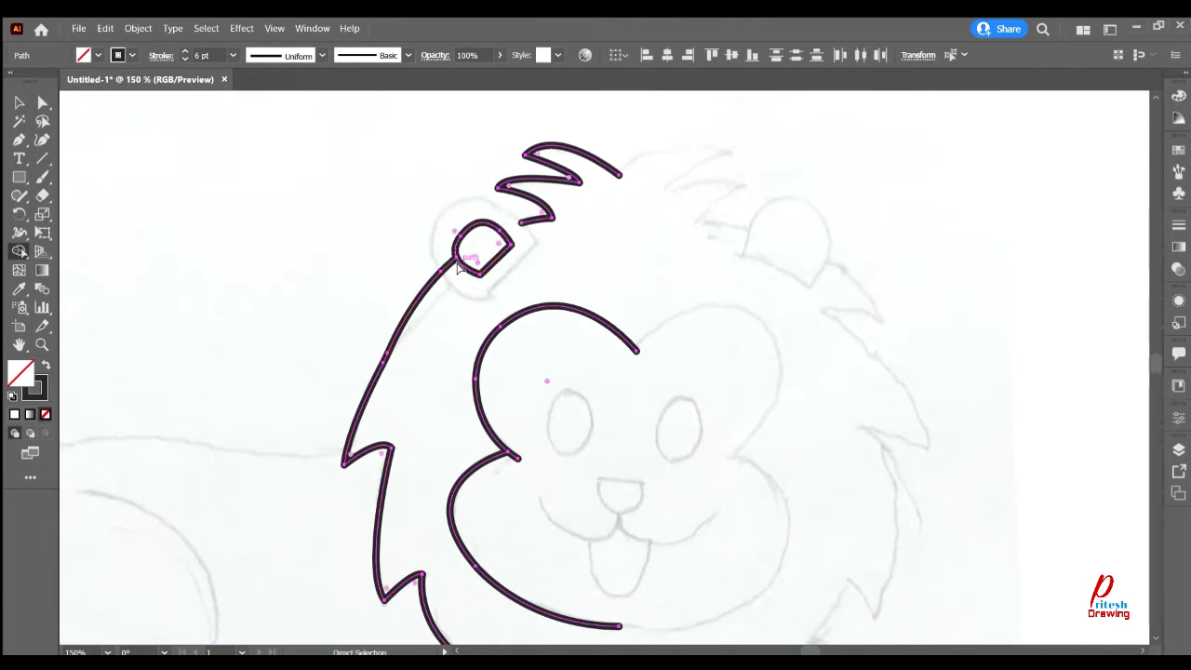
key(ctrl+z)
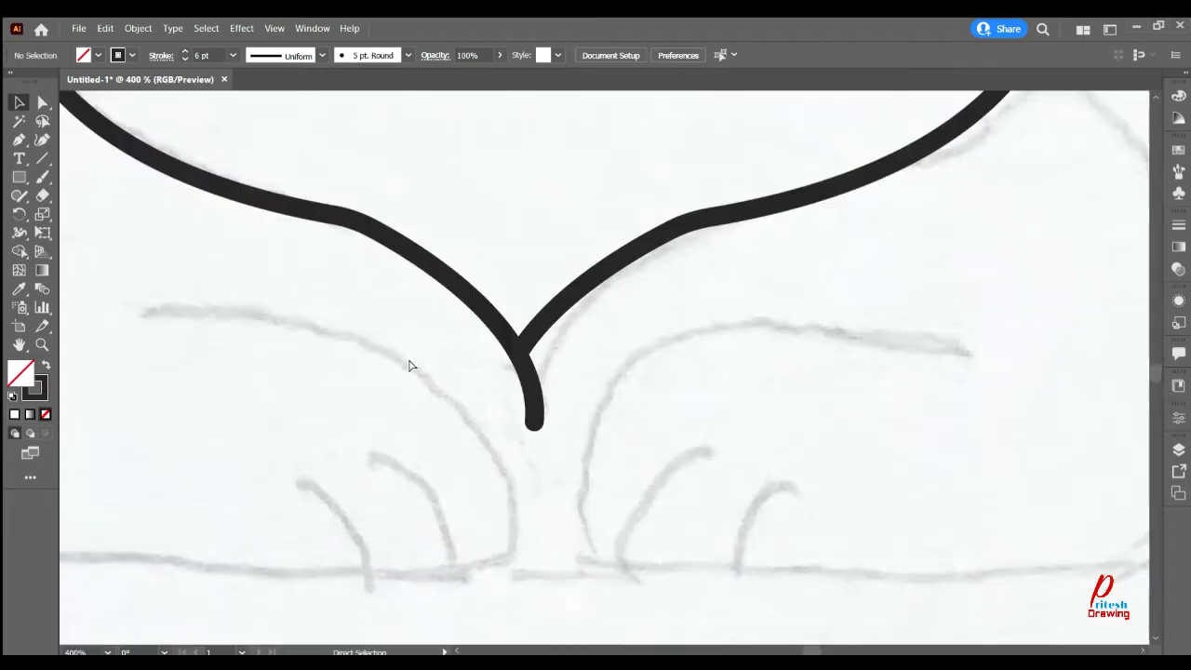
key(v)
click(500, 377)
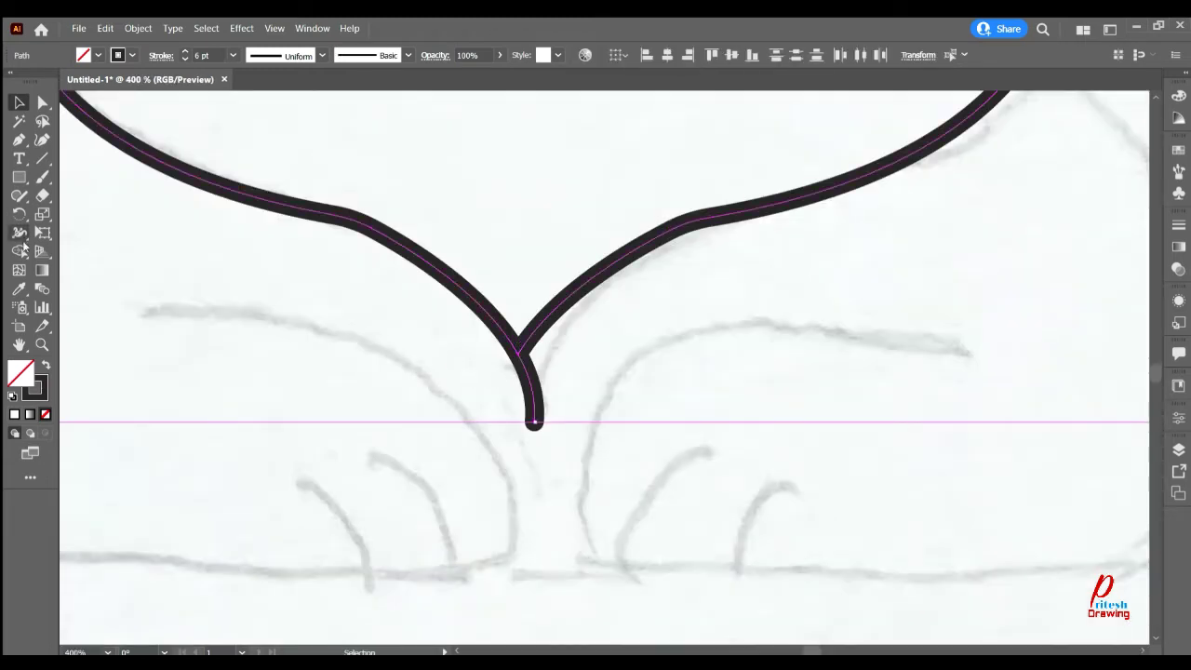
- Delete the stub below the V point with Shape Builder and drag an oval over the left eye
click(18, 252)
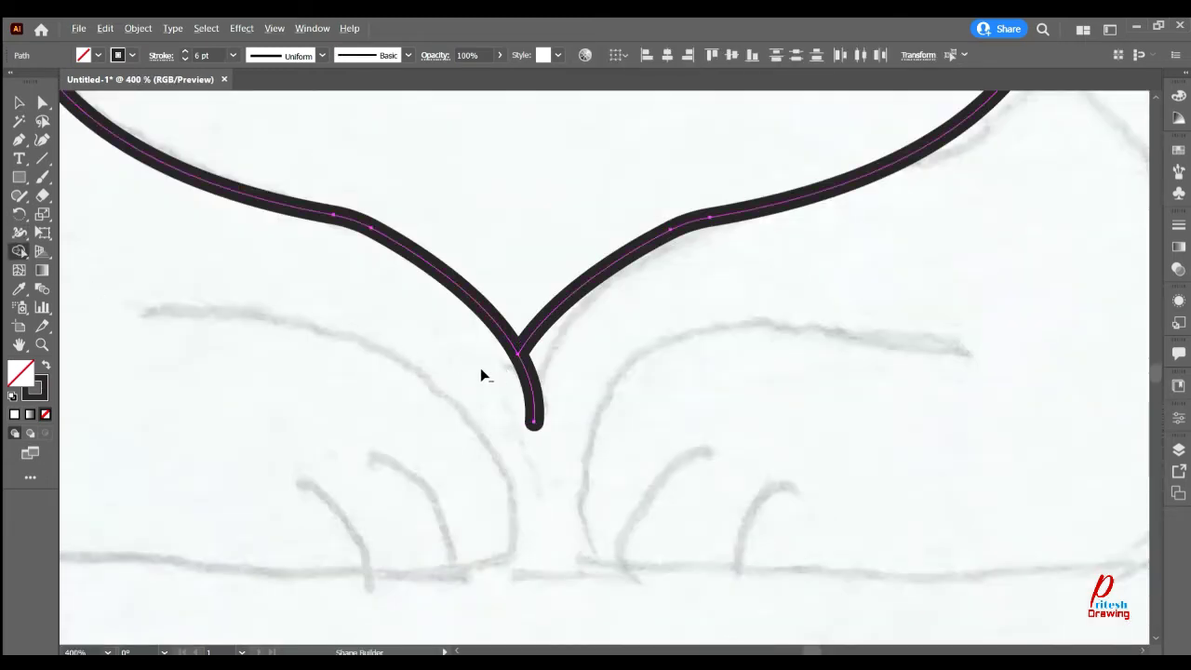
alt+click(532, 400)
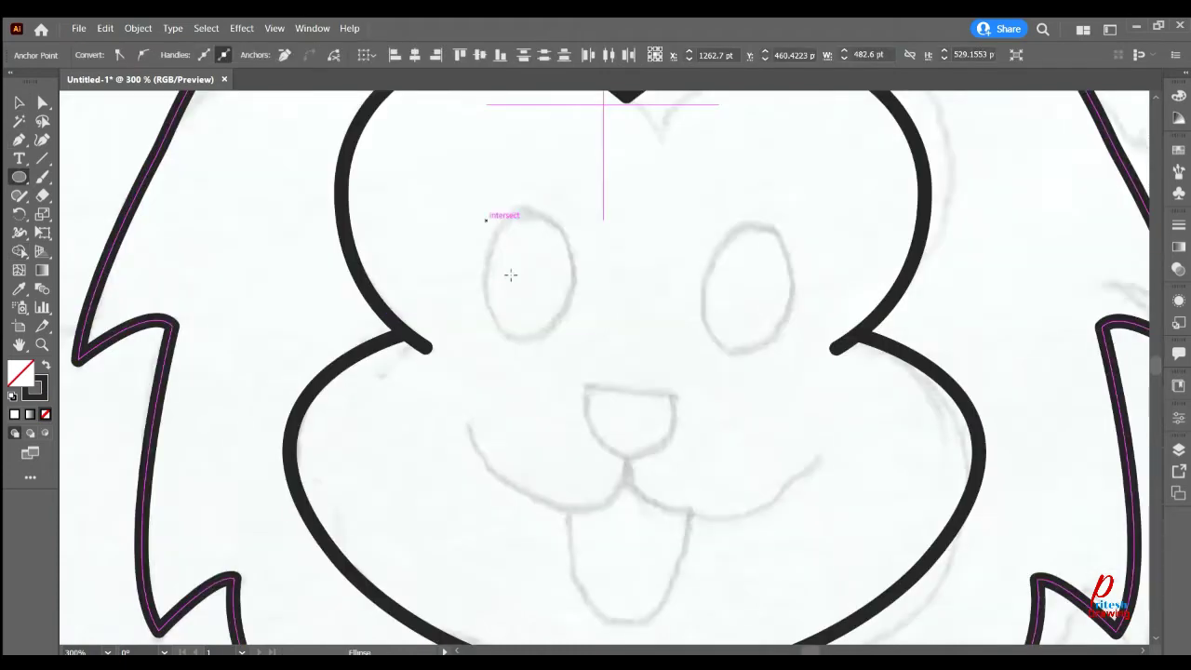
drag(486, 221, 594, 387)
- Move and shrink the oval onto the left eye, then Alt-drag a copy onto the right eye
key(v)
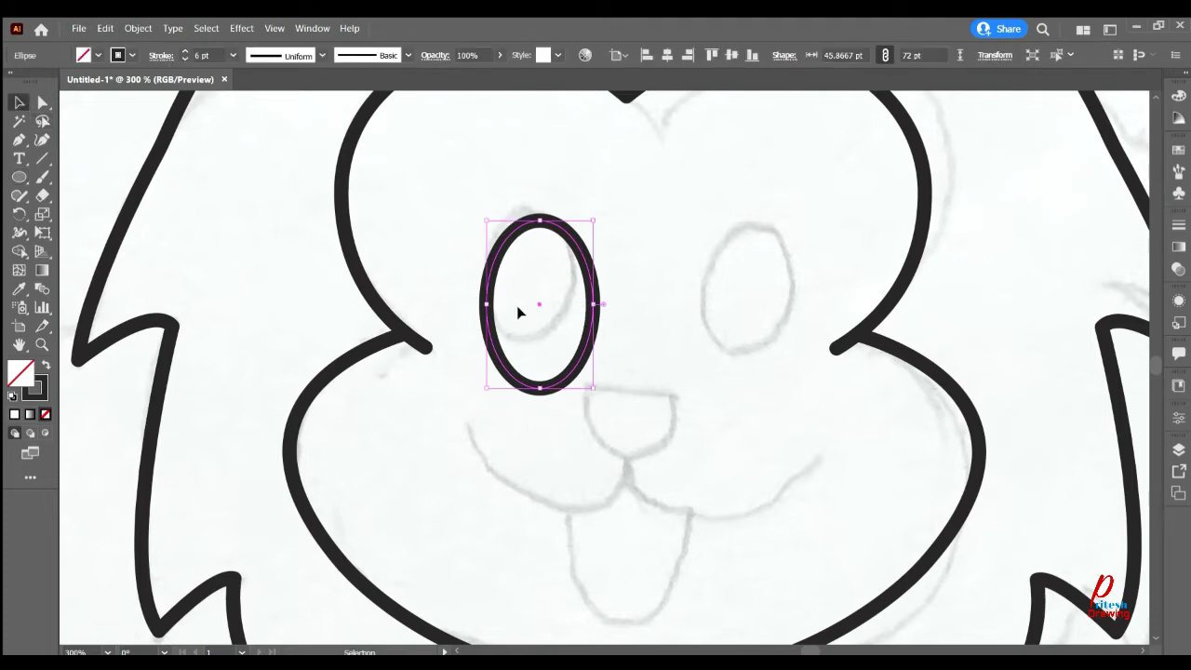
drag(531, 284, 526, 264)
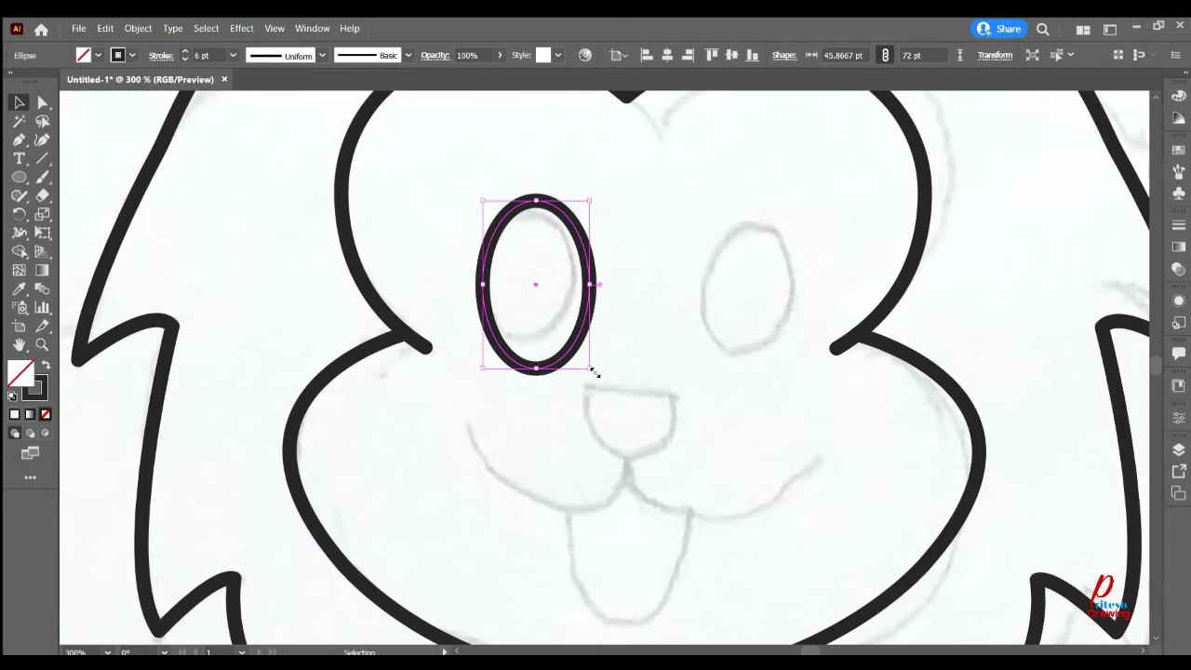
drag(594, 370, 570, 337)
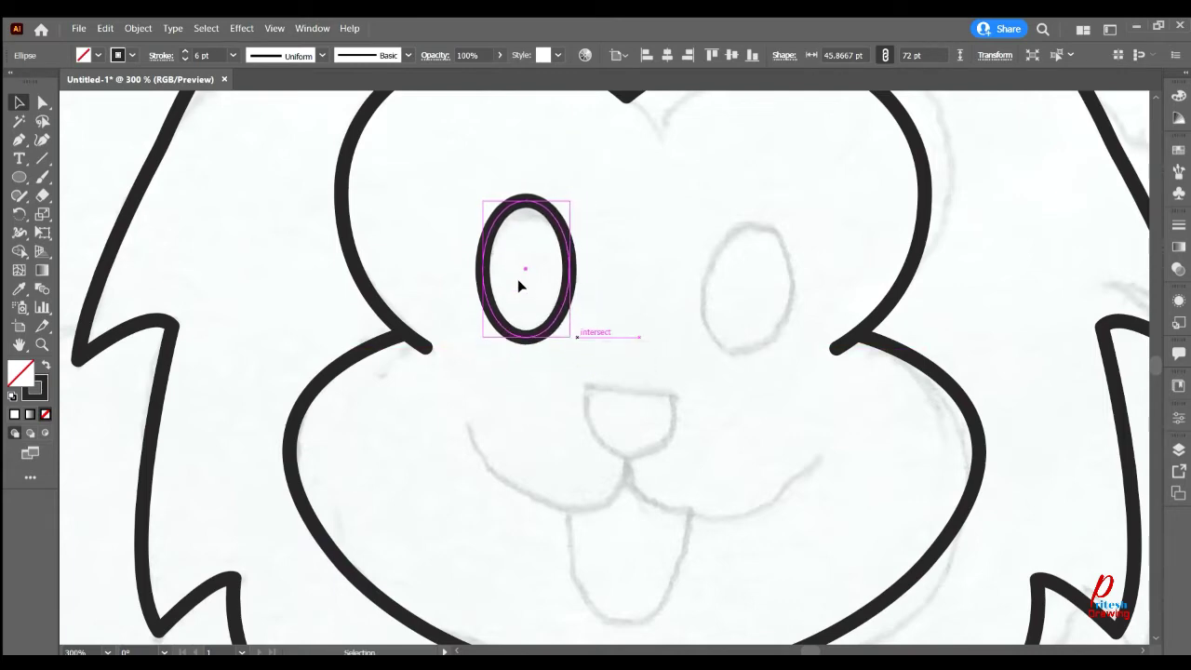
drag(571, 337, 566, 332)
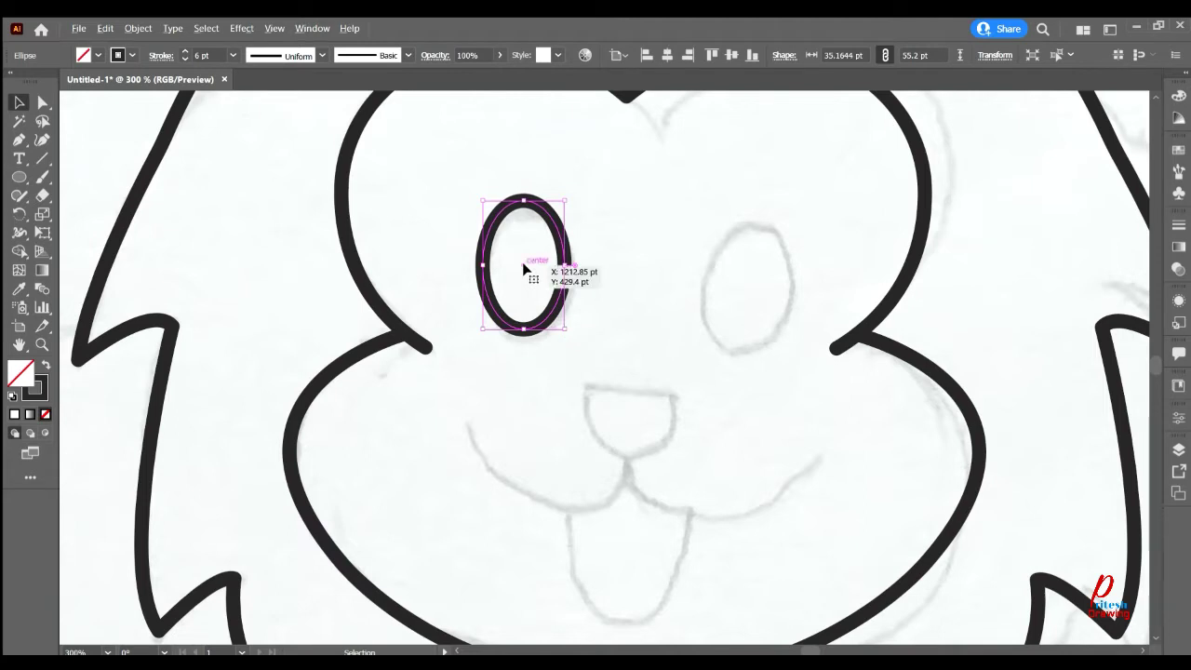
mouse_move(524, 269)
mouse_down()
mouse_move(745, 282)
mouse_move(744, 263)
mouse_up()
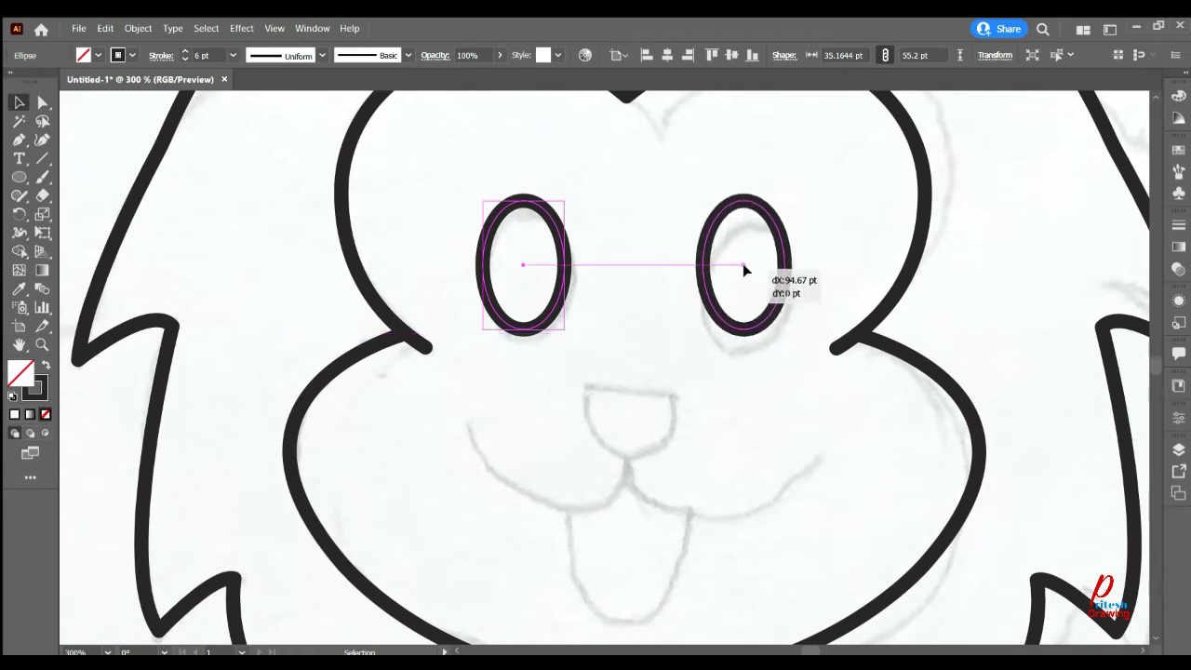
drag(742, 263, 743, 264)
click(732, 356)
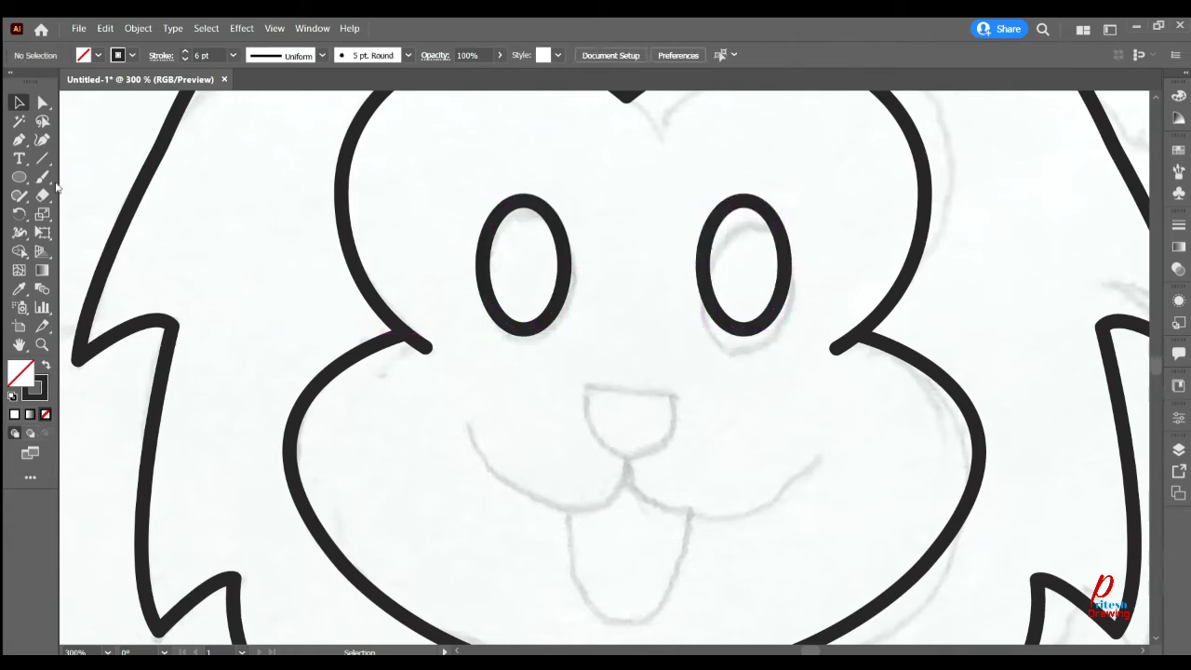
- Draw an ellipse over the nose sketch below the eyes and nudge it into place
click(18, 140)
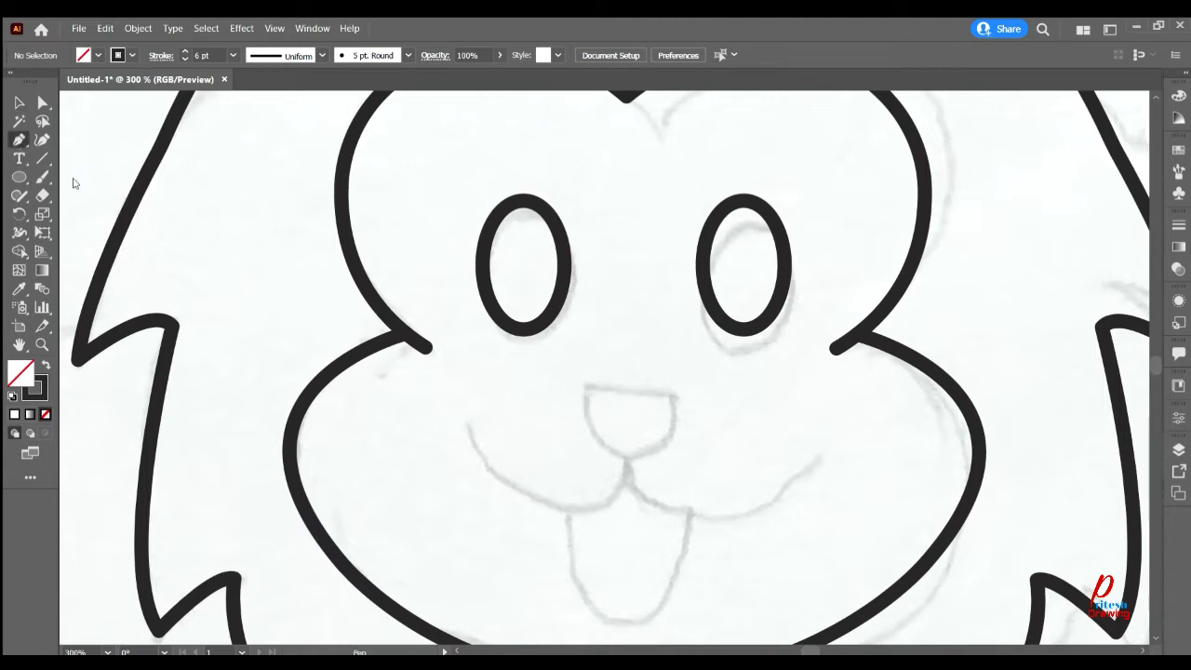
click(644, 416)
key(Escape)
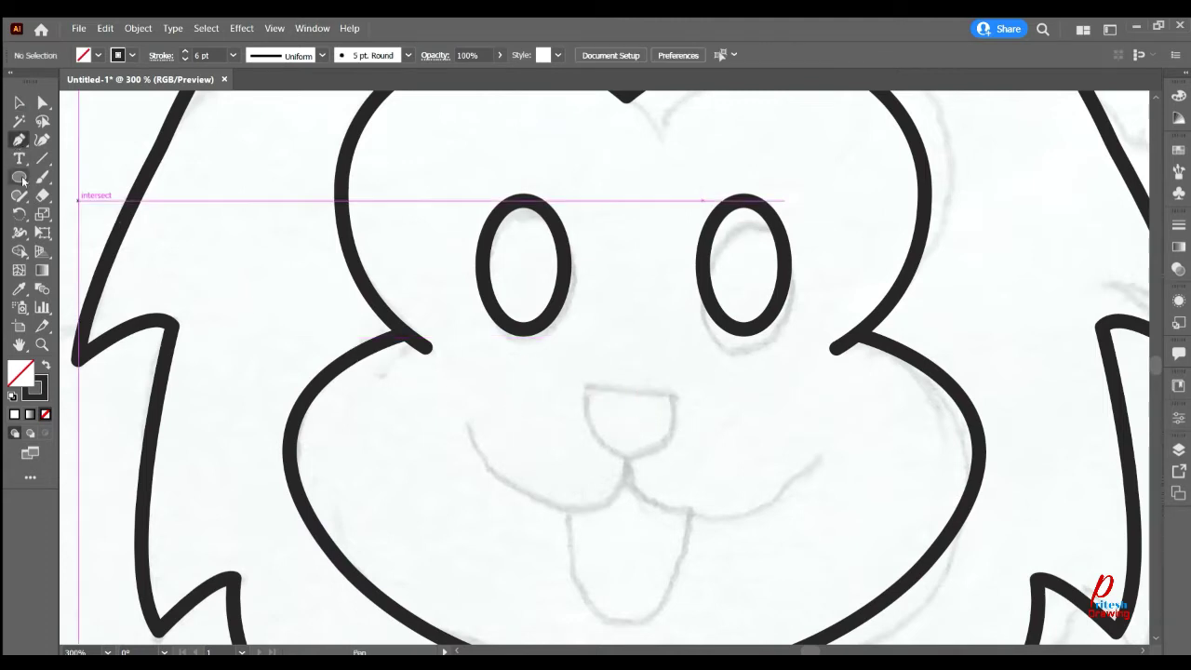
key(l)
drag(584, 402, 699, 464)
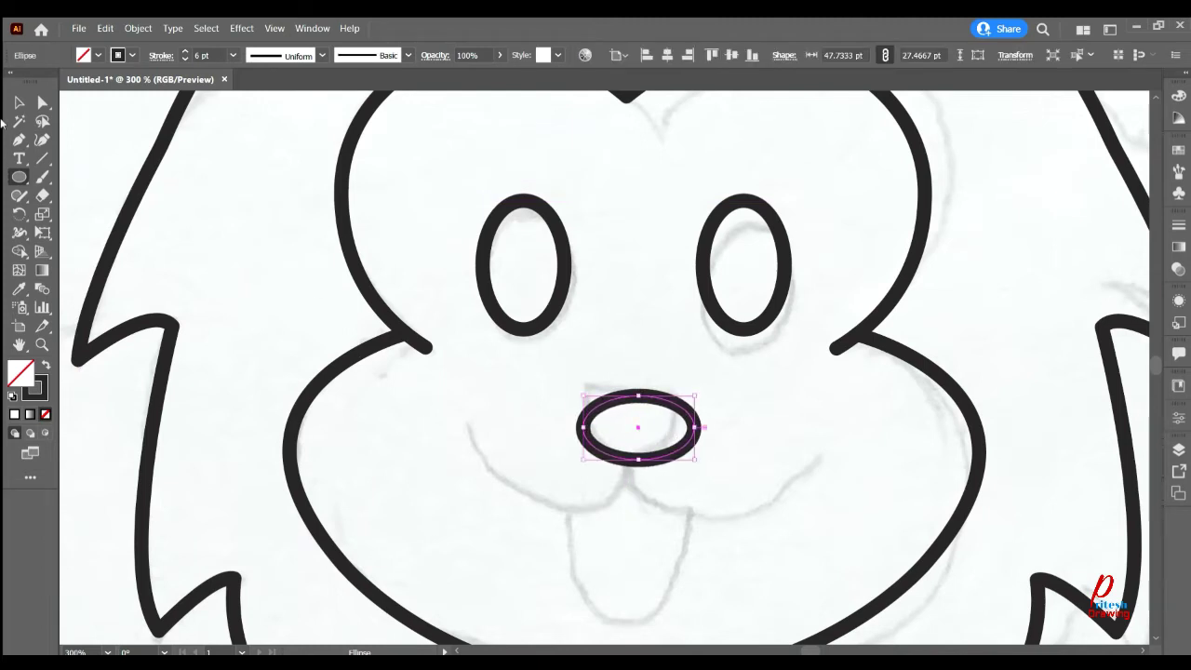
click(17, 101)
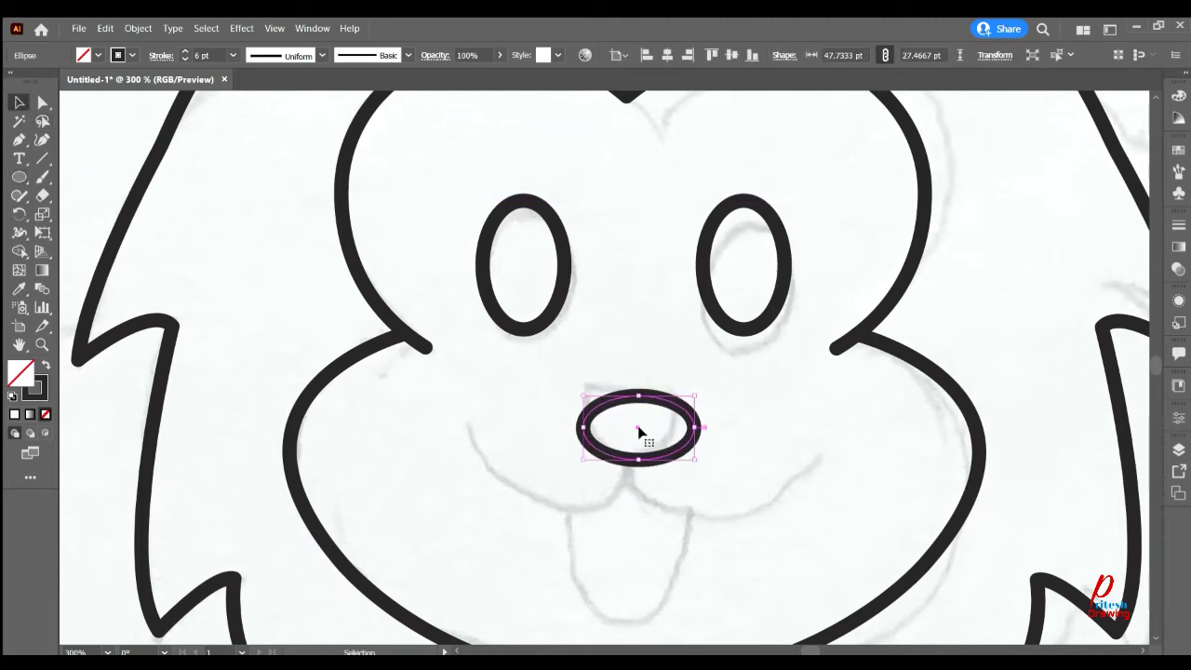
drag(641, 428, 632, 420)
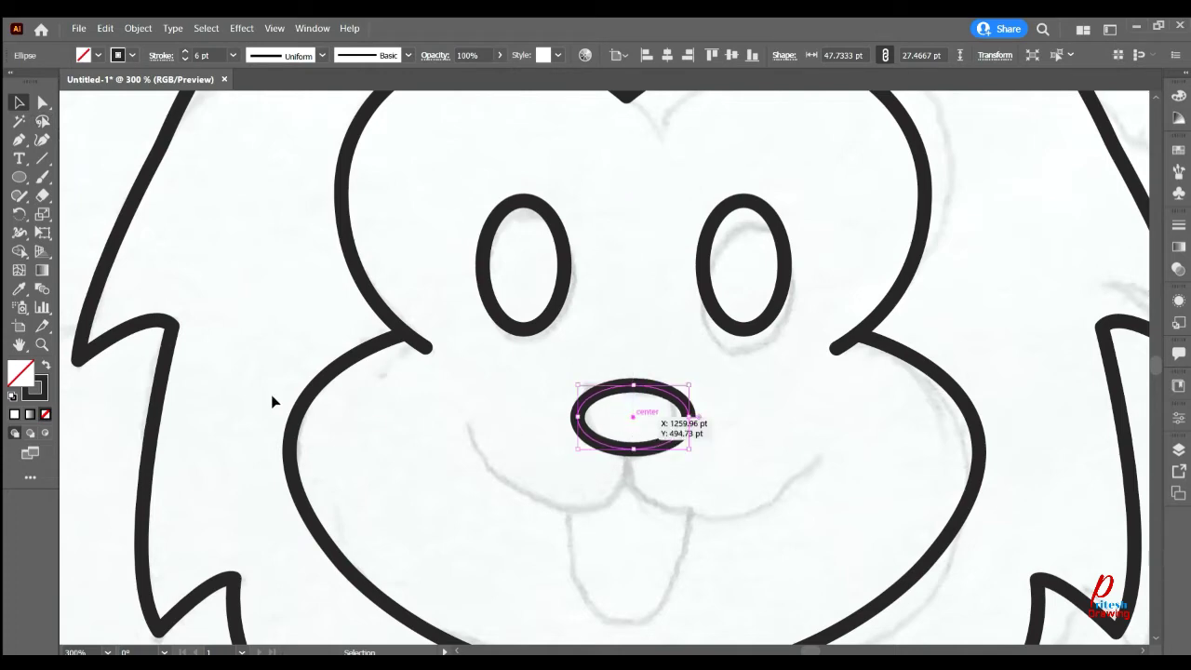
click(19, 140)
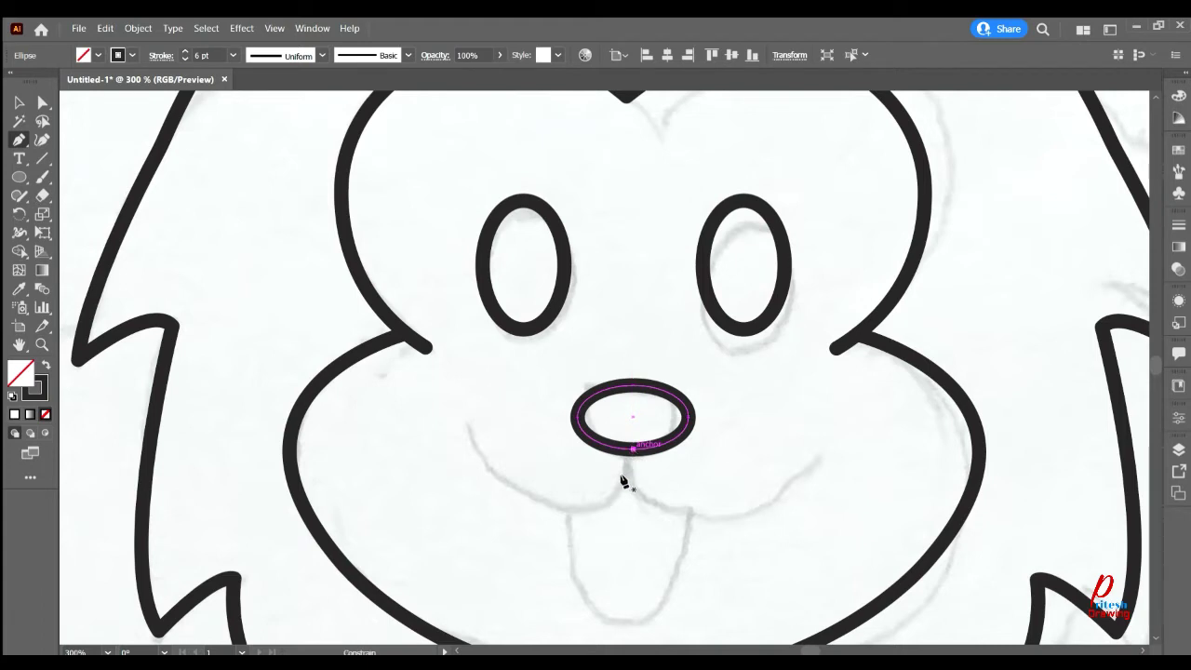
- Pen-draw the mouth's left half: a short stem under the nose curving up toward the left cheek
click(632, 450)
drag(629, 491, 635, 495)
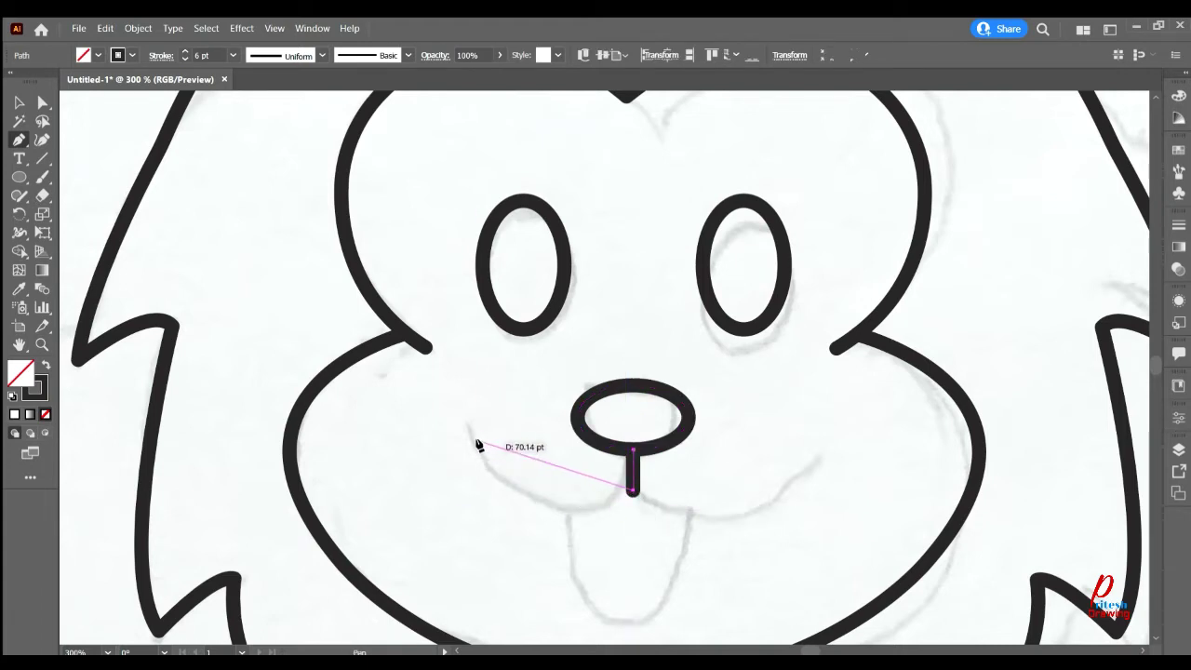
mouse_move(477, 435)
mouse_down()
mouse_move(481, 365)
mouse_move(437, 317)
mouse_up()
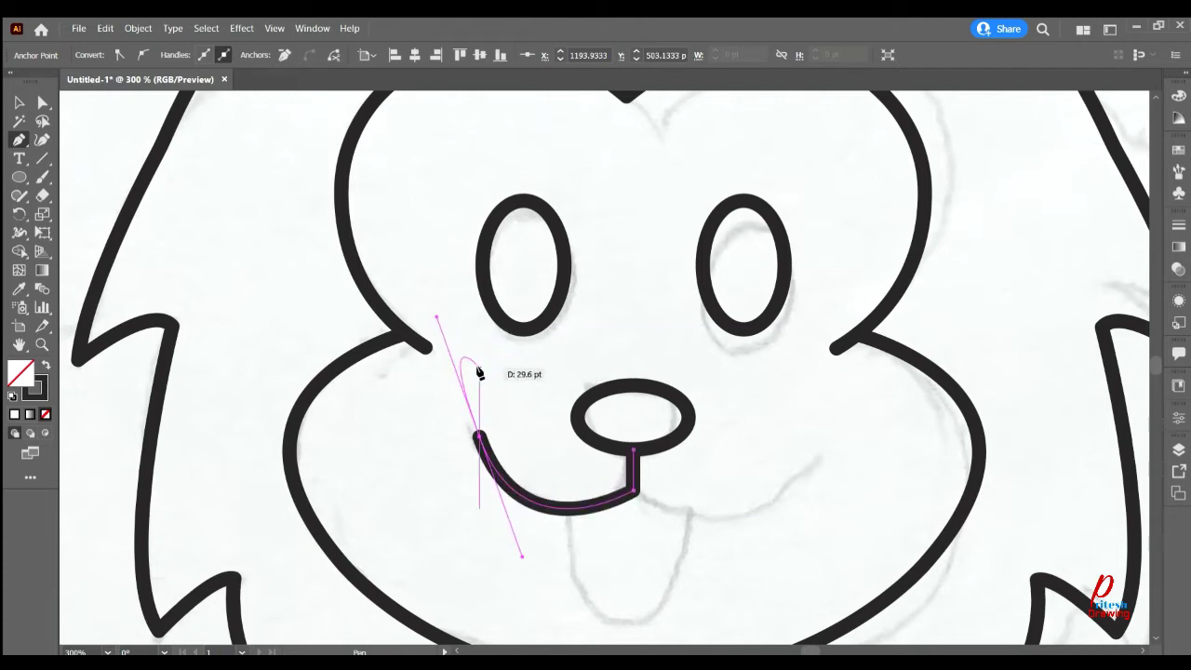
click(19, 102)
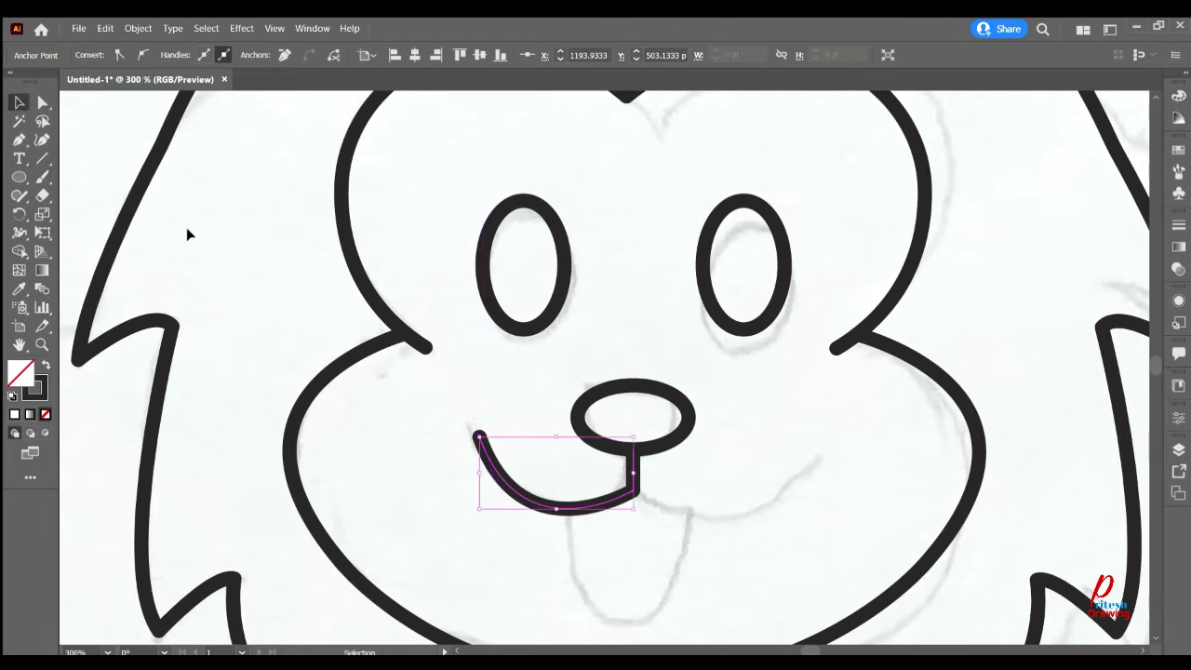
click(456, 449)
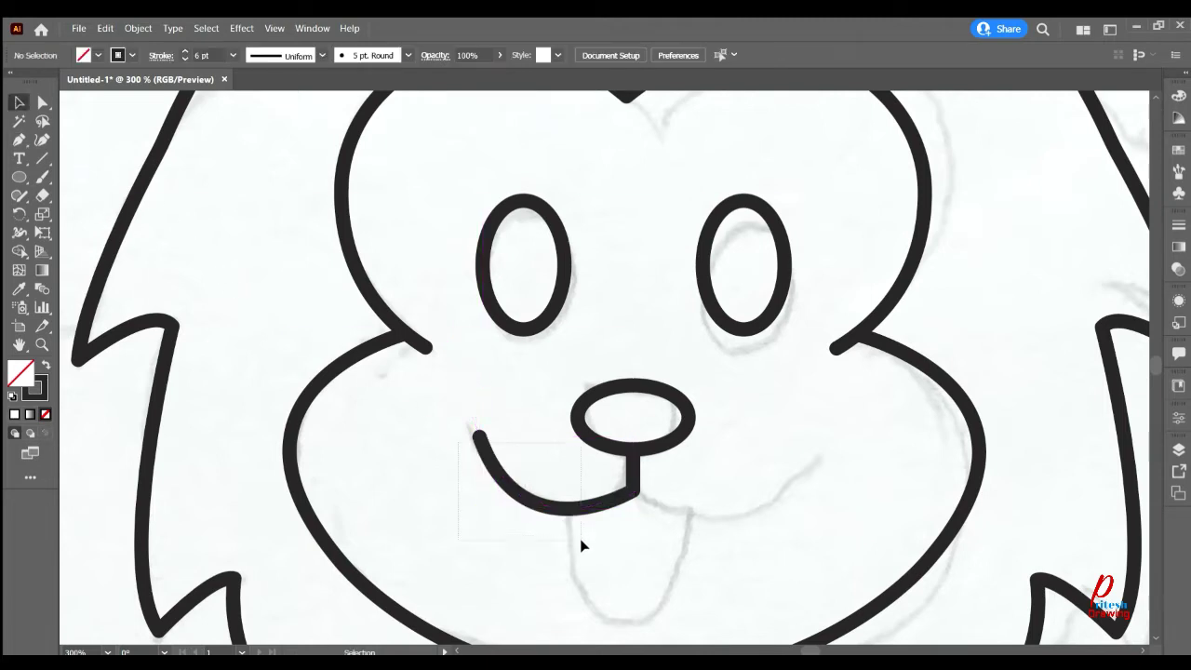
- Reflect a copy of the left mouth half and move it into place as the right half
drag(582, 548, 582, 545)
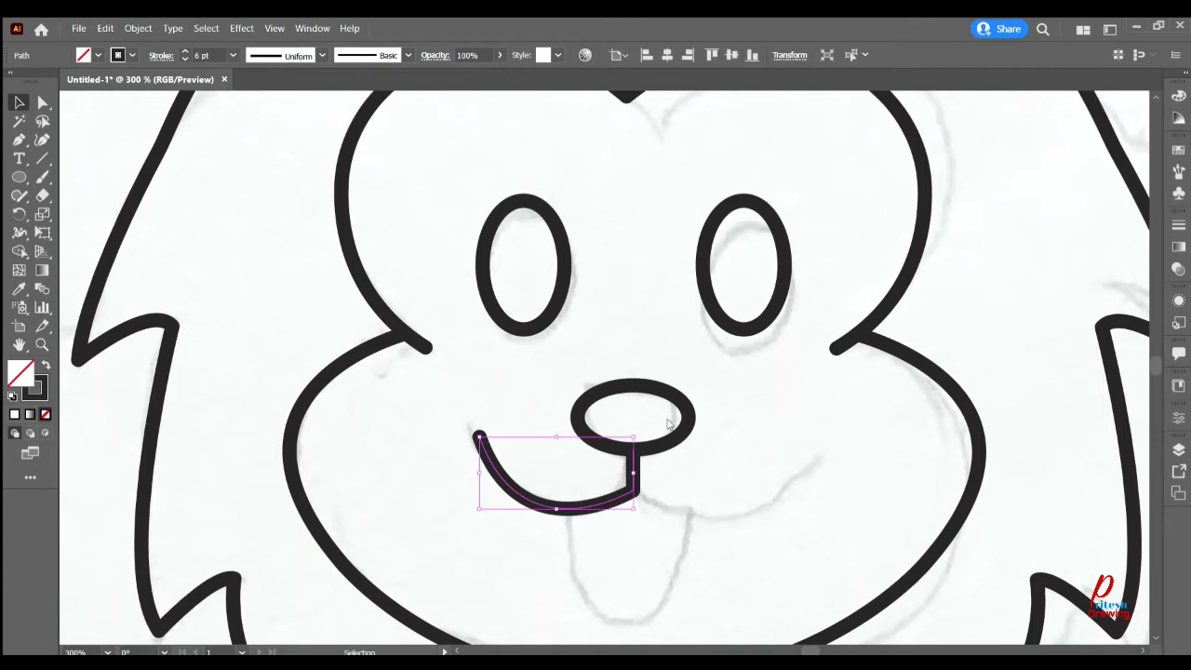
key(ctrl+d)
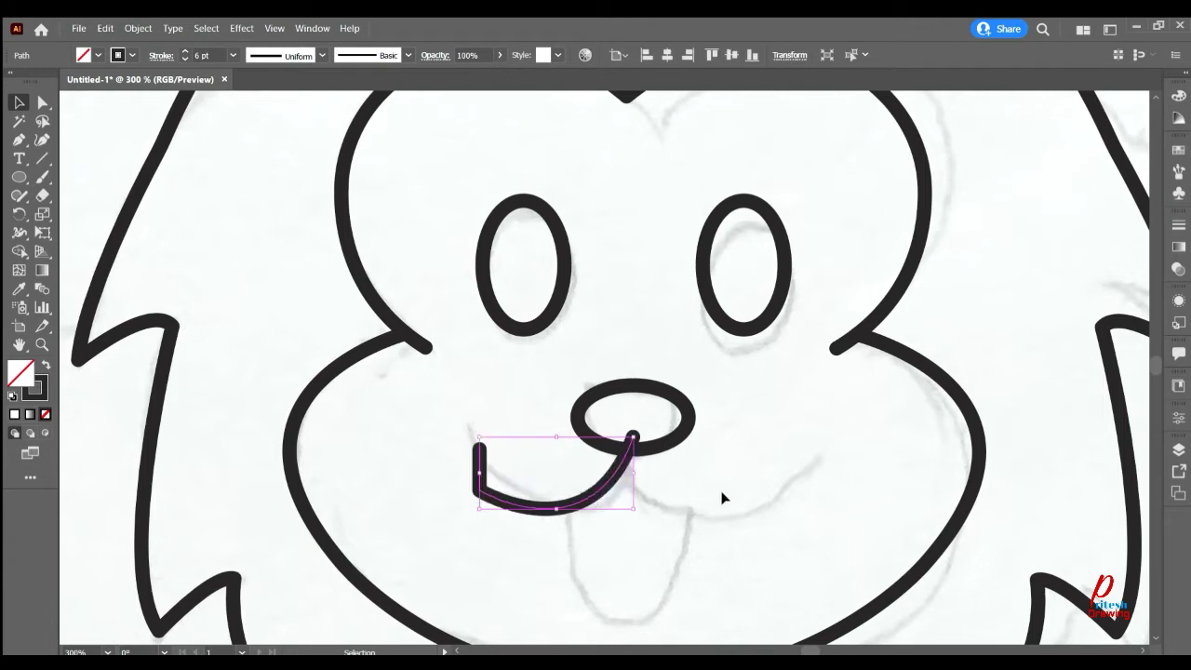
key(ctrl+d)
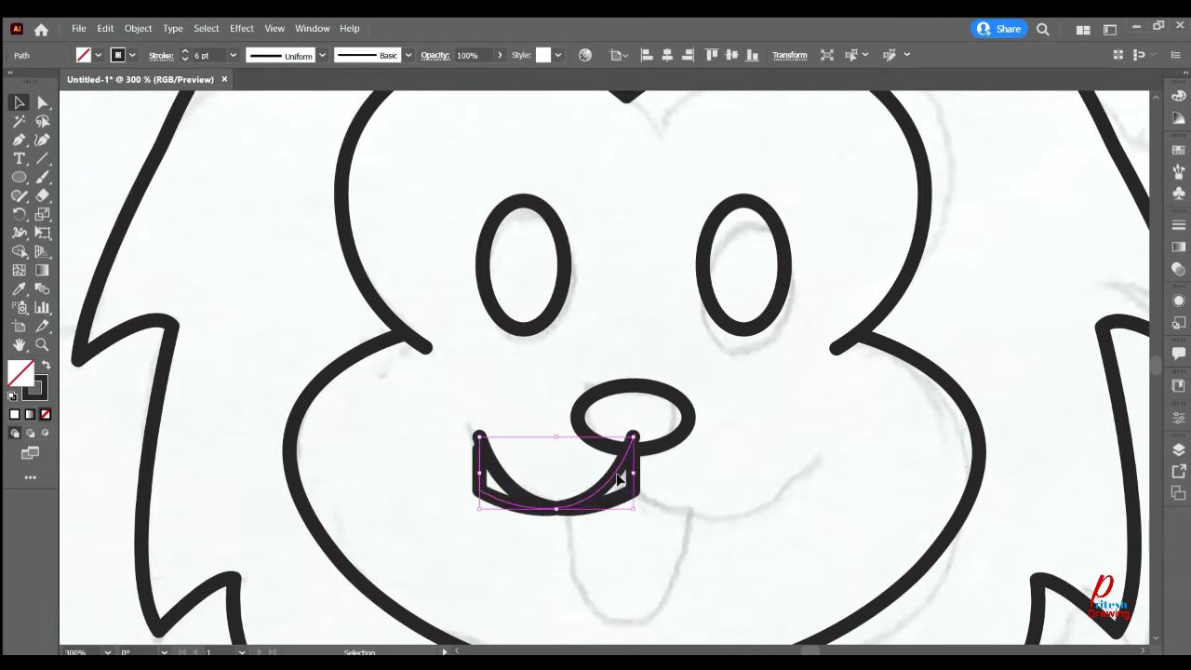
drag(628, 495, 757, 509)
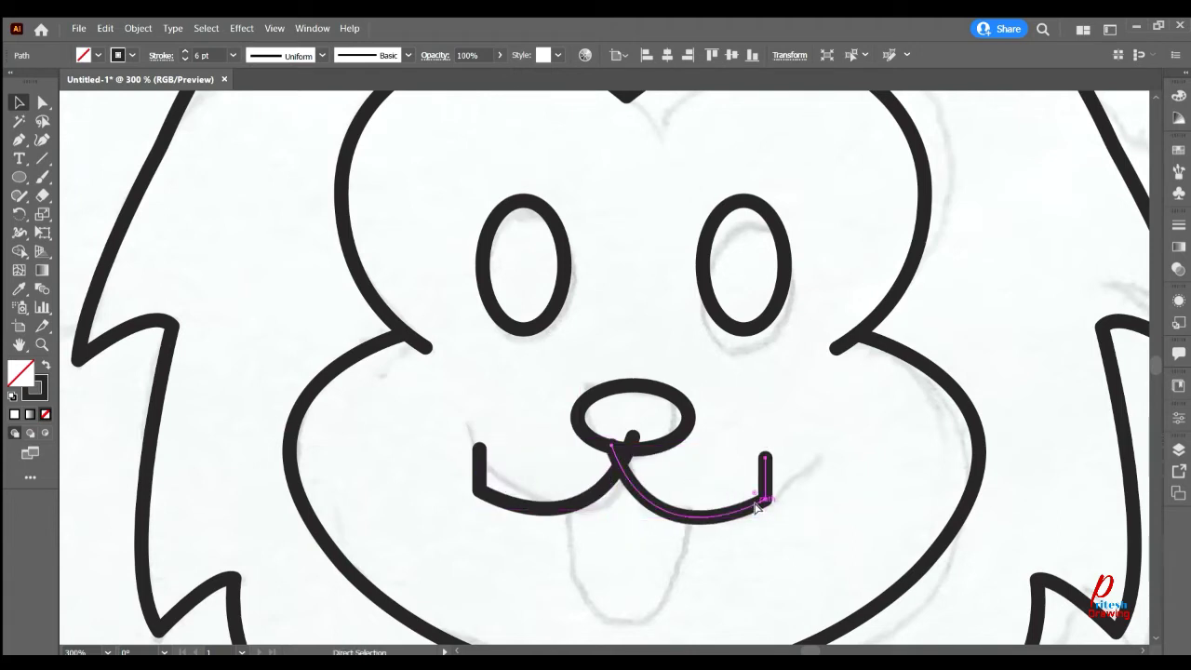
key(ctrl+z)
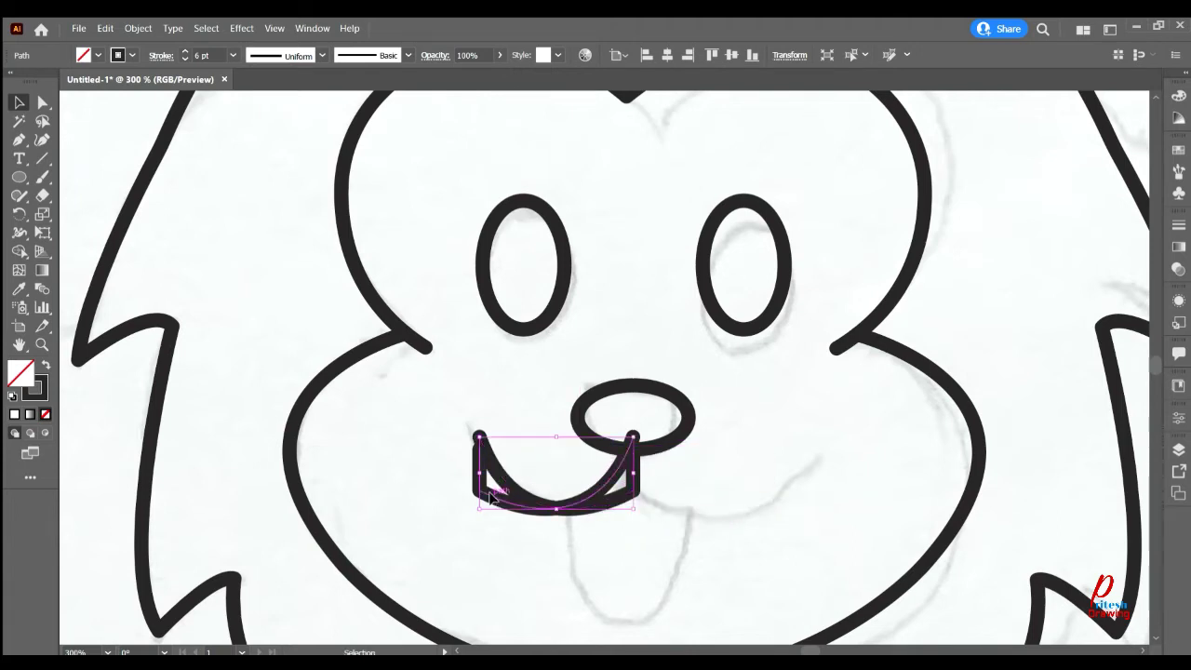
double_click(507, 507)
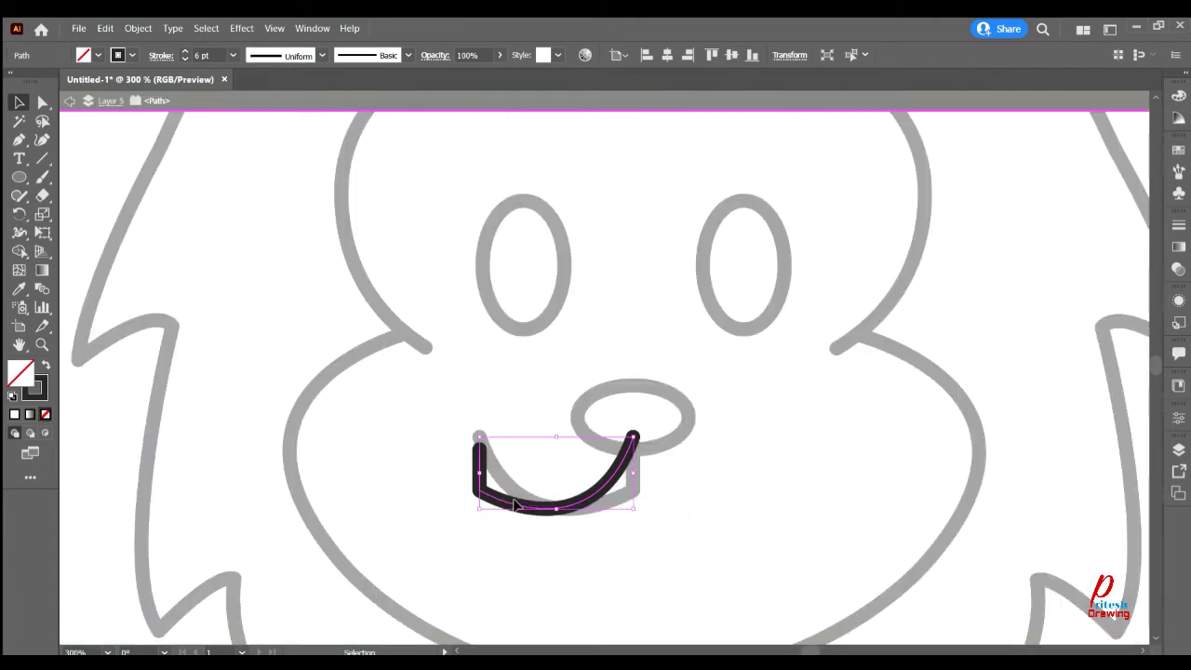
double_click(430, 511)
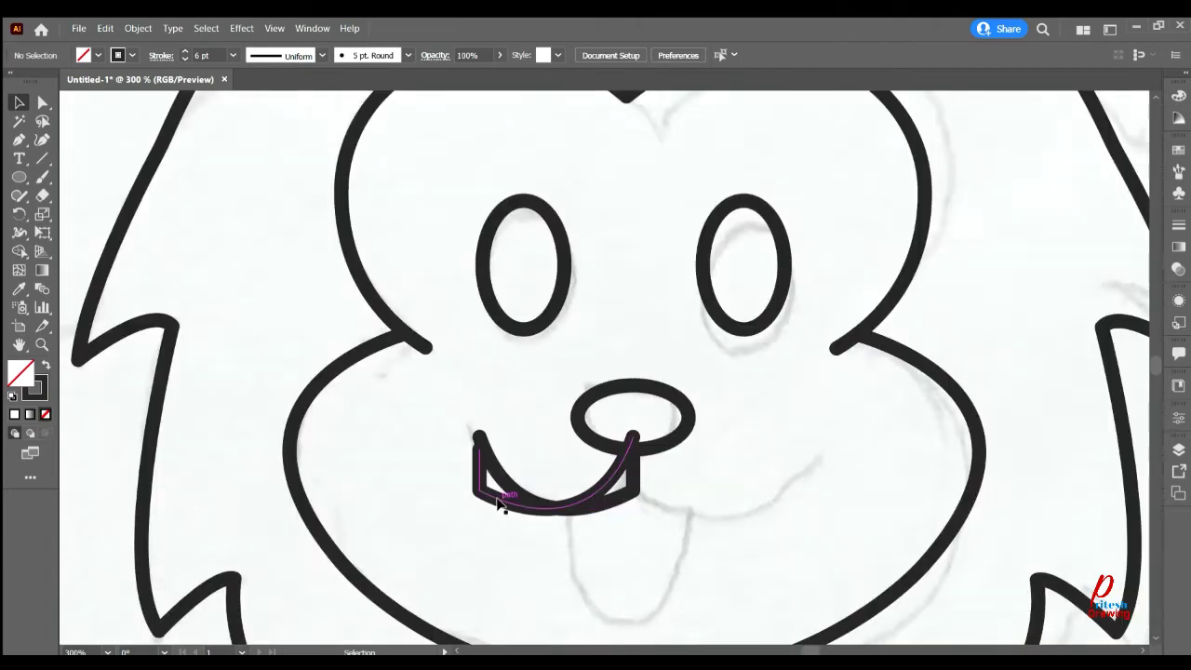
drag(507, 507, 654, 505)
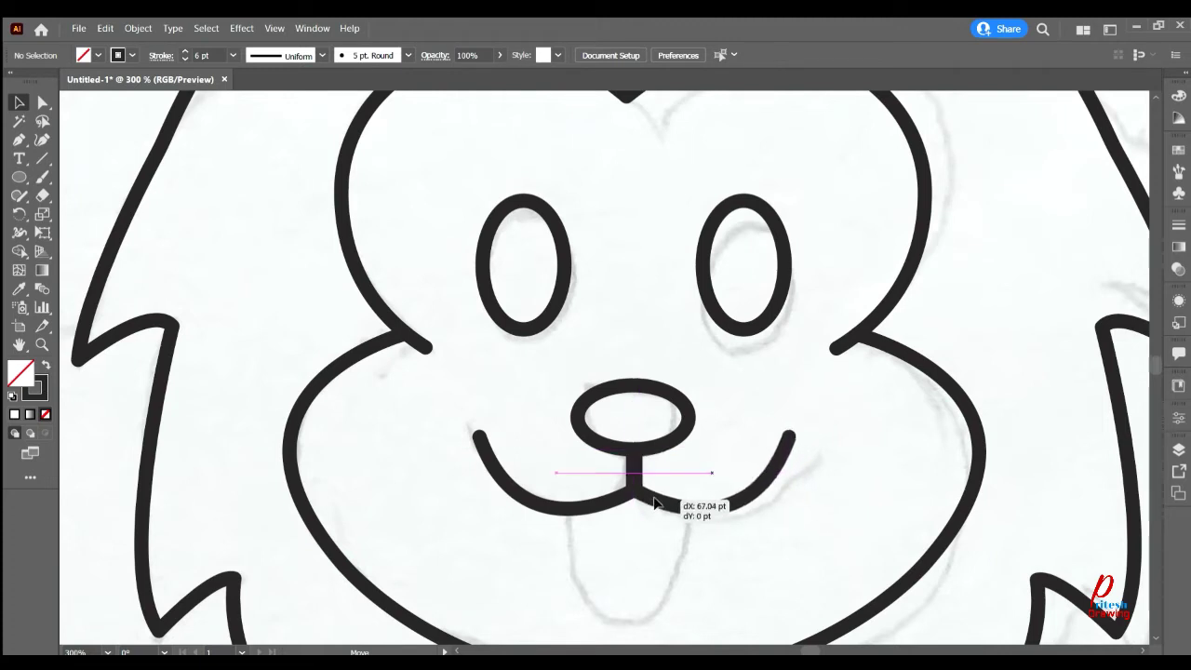
drag(653, 500, 655, 503)
- Draw a three-sided tongue shape hanging from the smile's curve
click(649, 518)
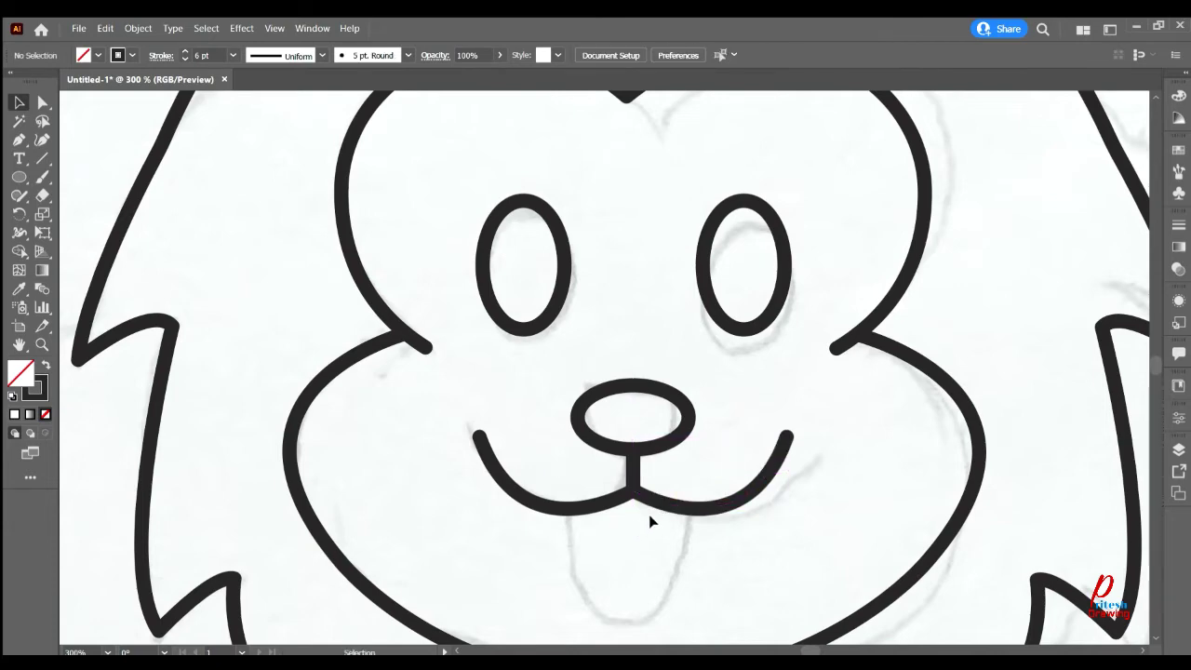
scroll(648, 519, down, 2)
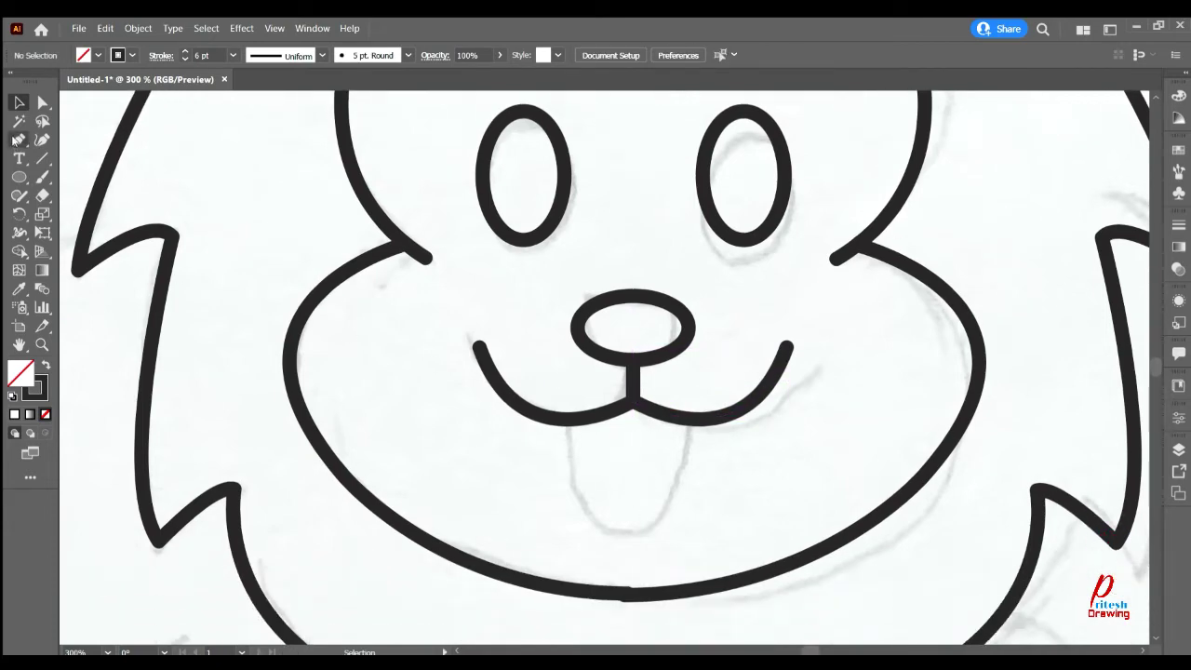
click(19, 140)
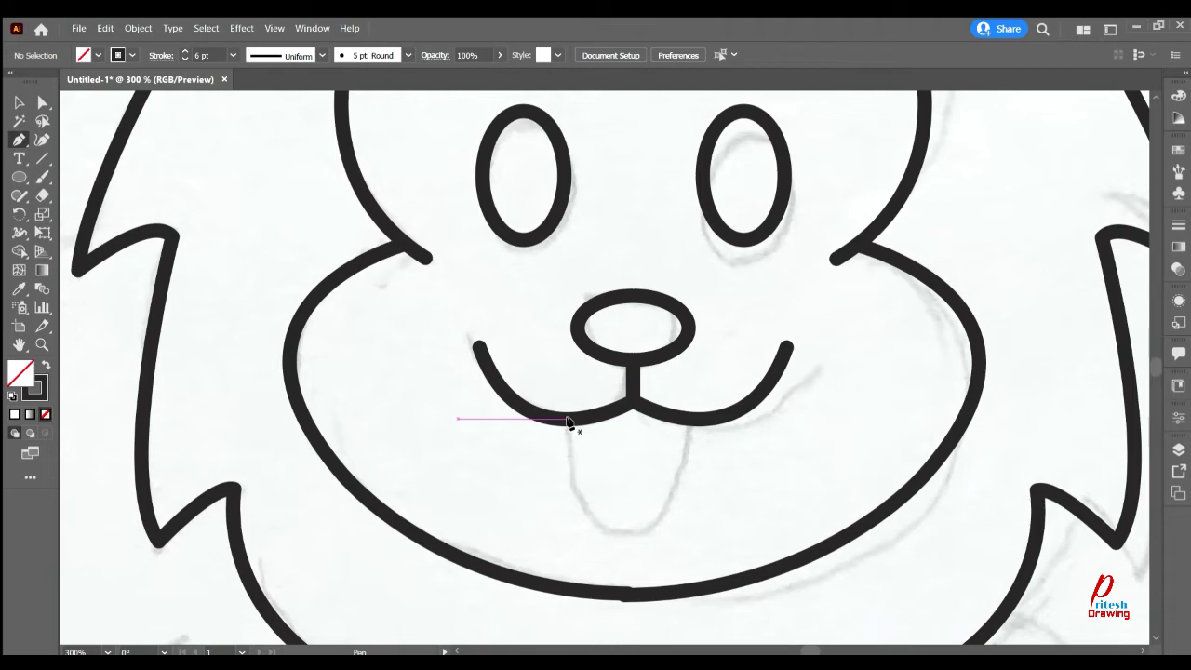
click(569, 421)
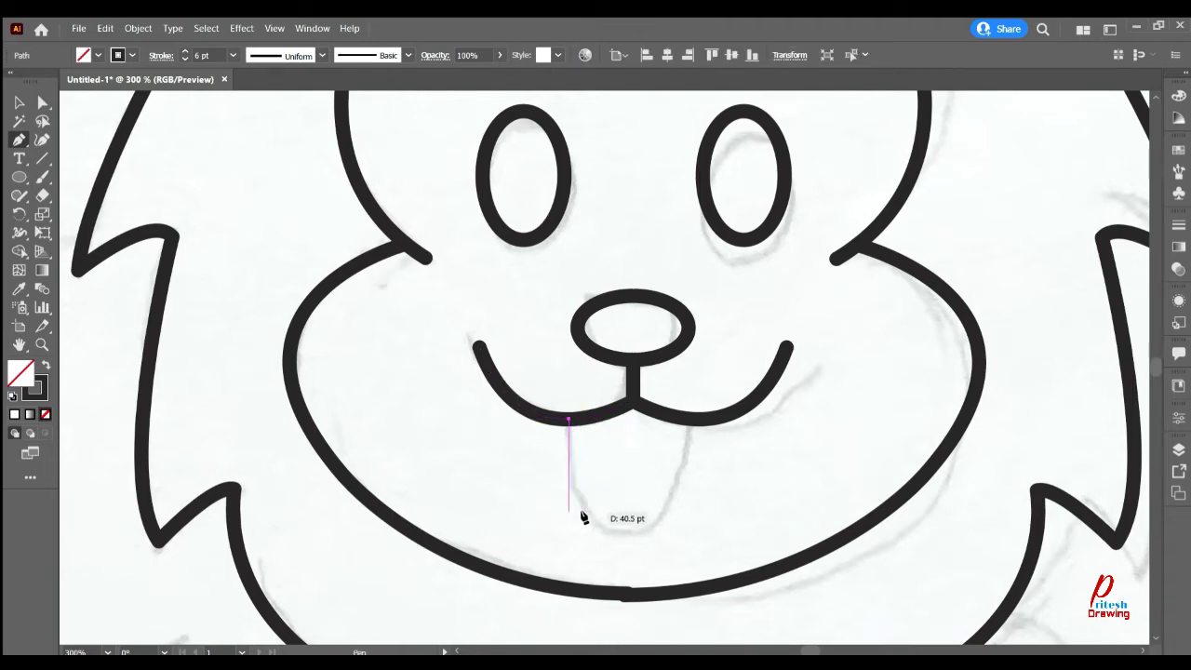
click(569, 509)
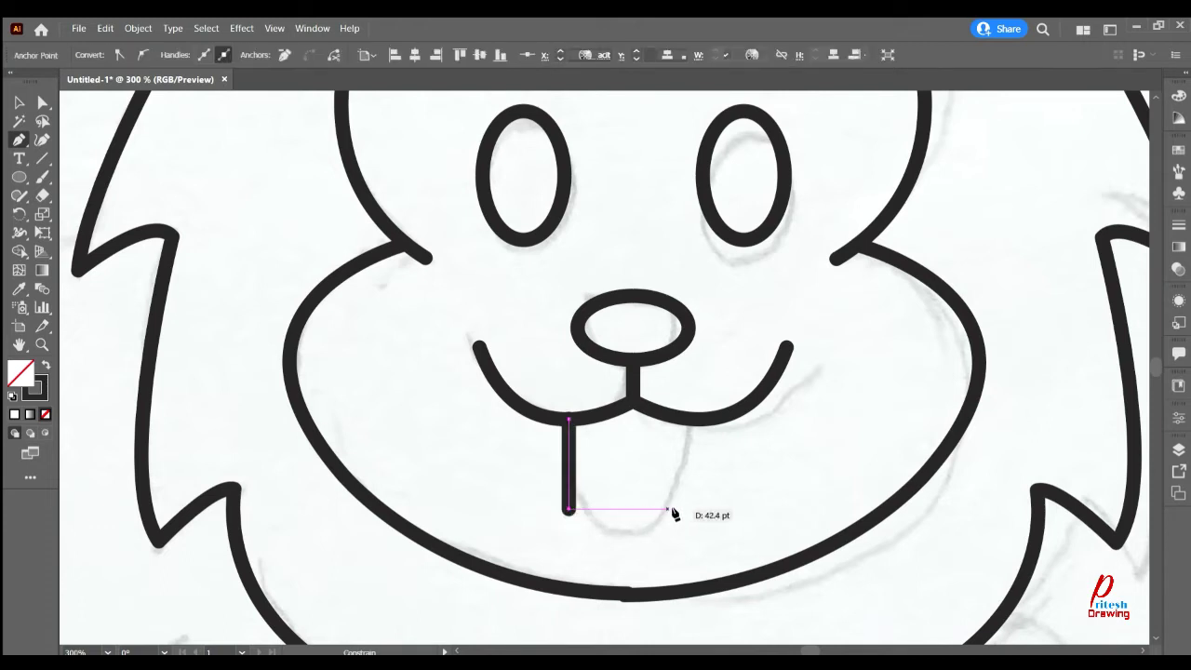
click(689, 509)
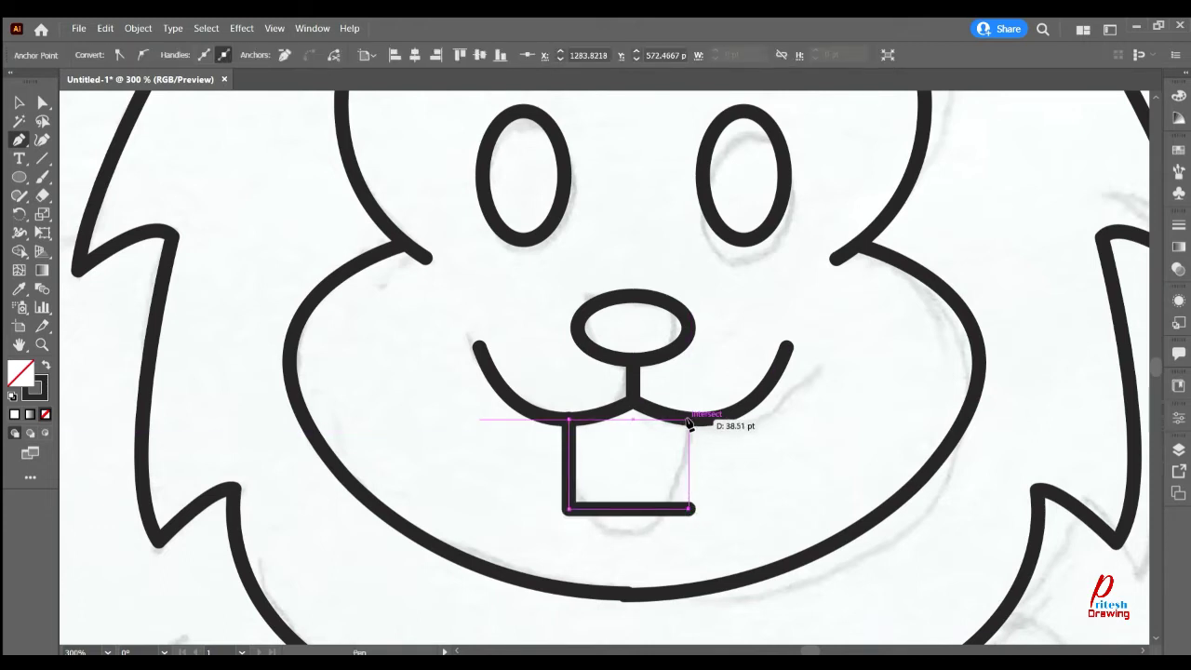
click(690, 421)
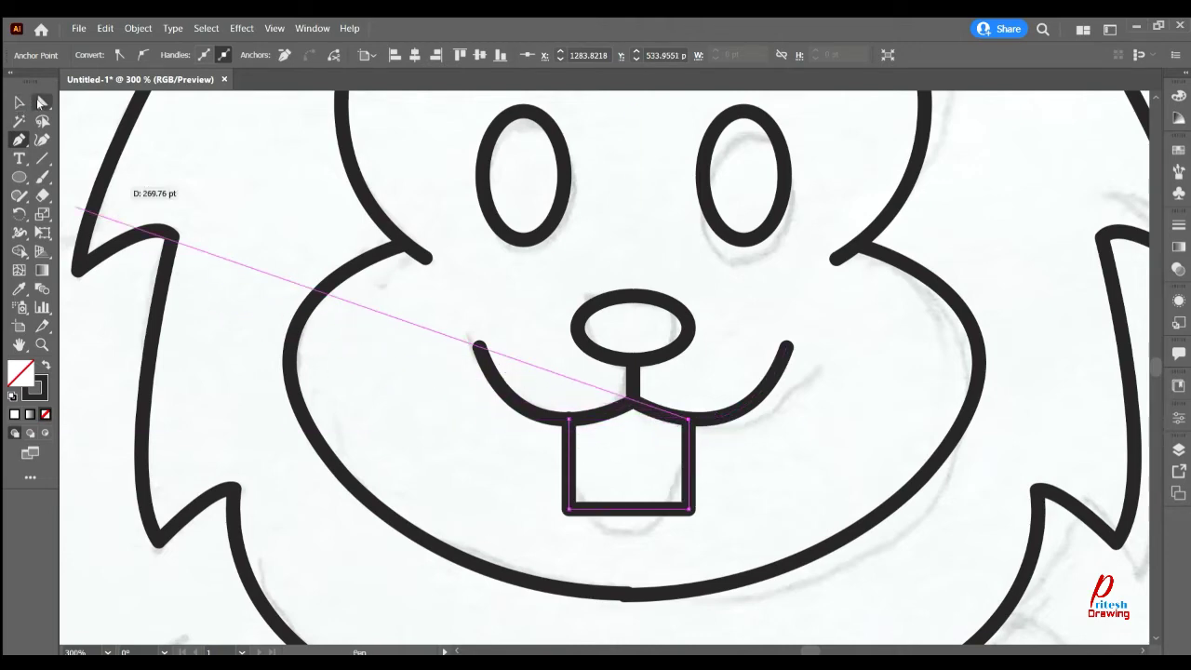
- Round the tongue's bottom corners into a U with the live corner widget
key(a)
click(545, 494)
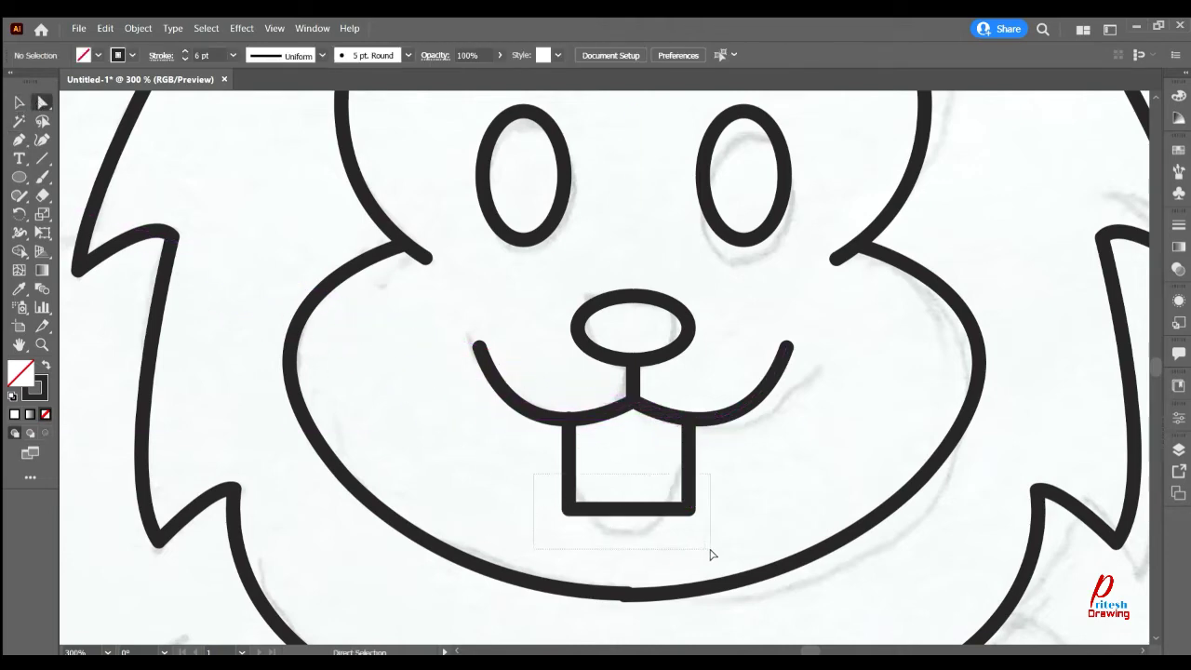
drag(710, 554, 711, 555)
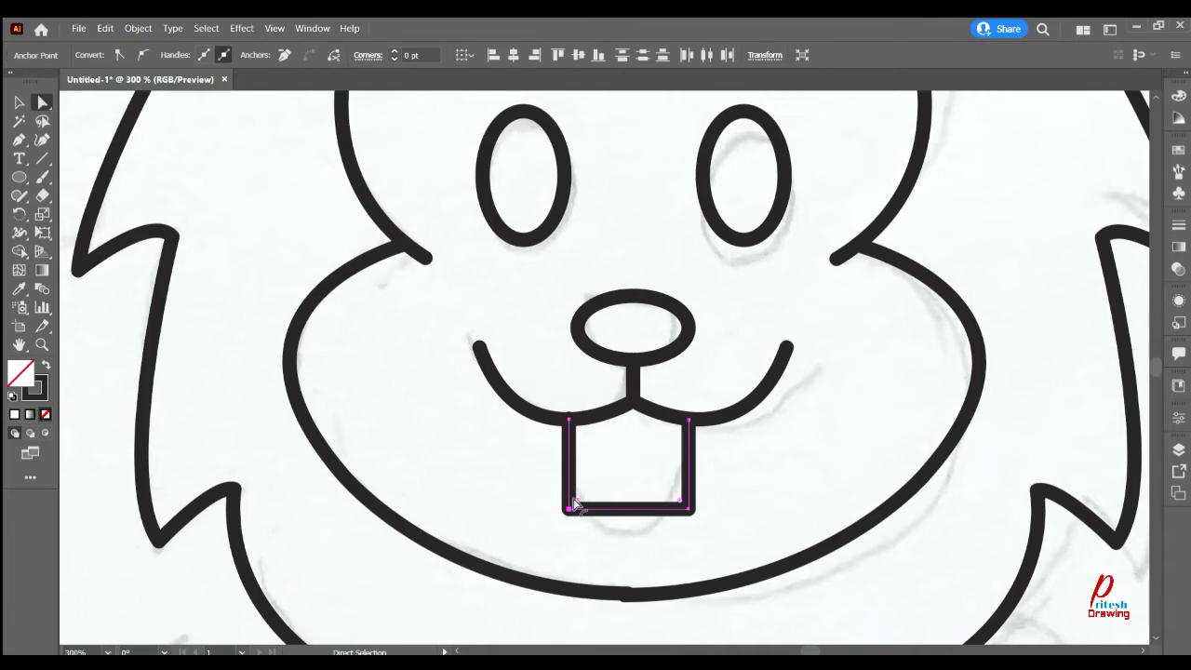
drag(587, 488, 629, 447)
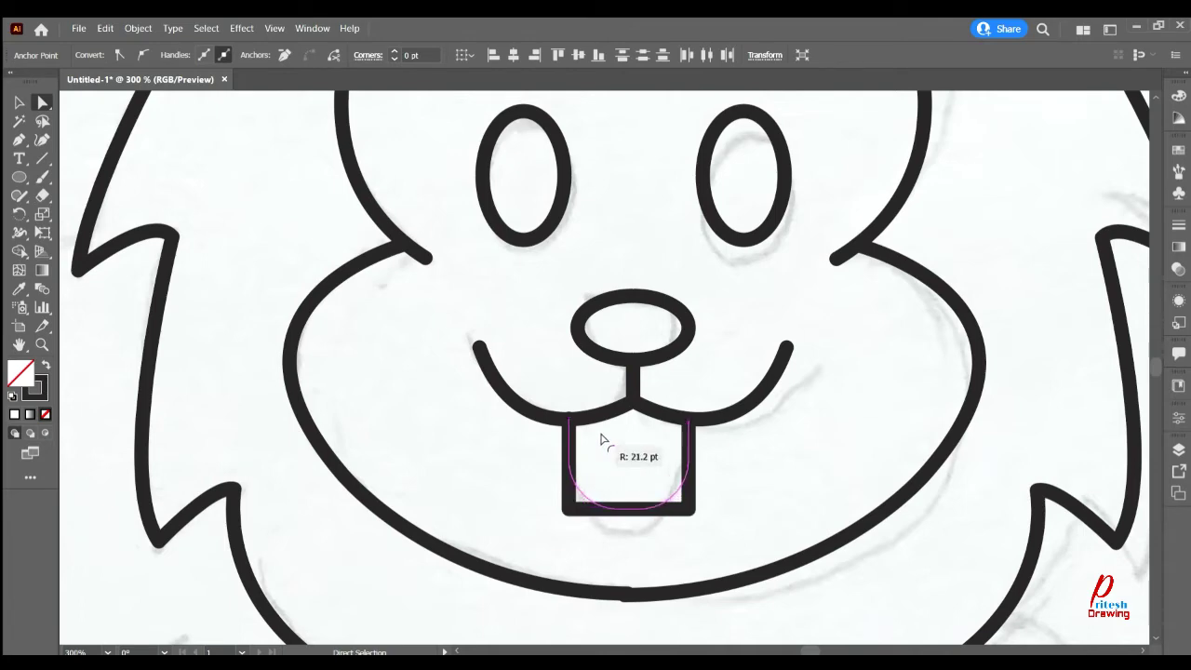
click(447, 492)
key(v)
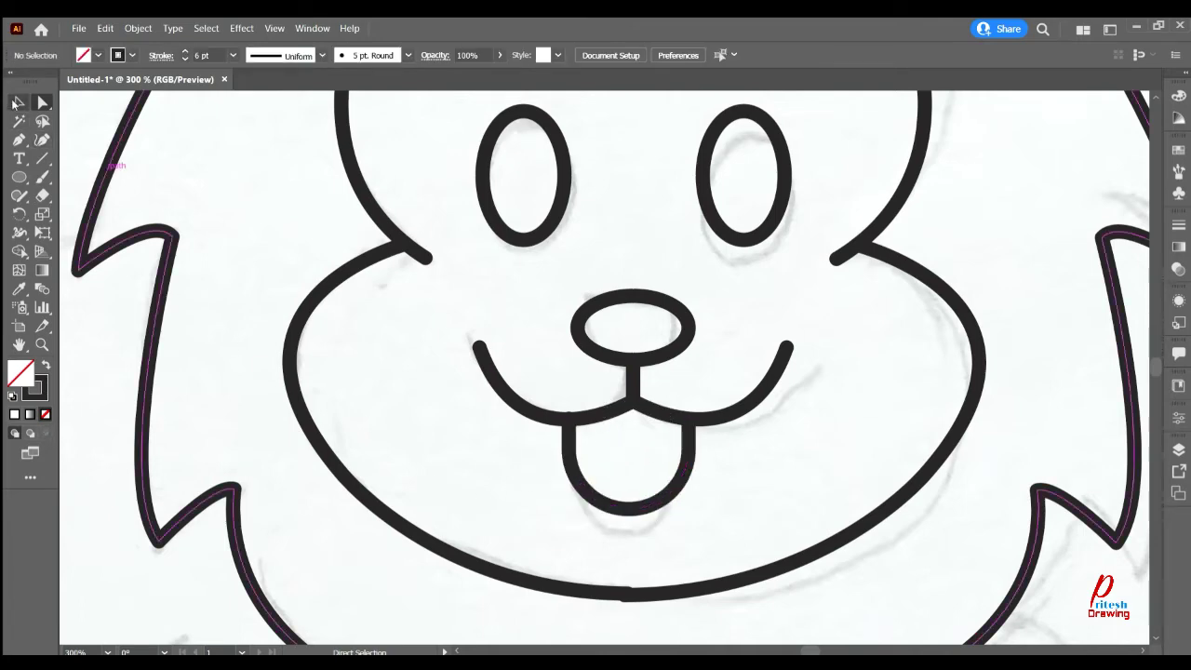
click(633, 515)
- Zoom to 100% and trace the body outline from the mane along the back and around the rump
key(ctrl+1)
key(p)
click(668, 307)
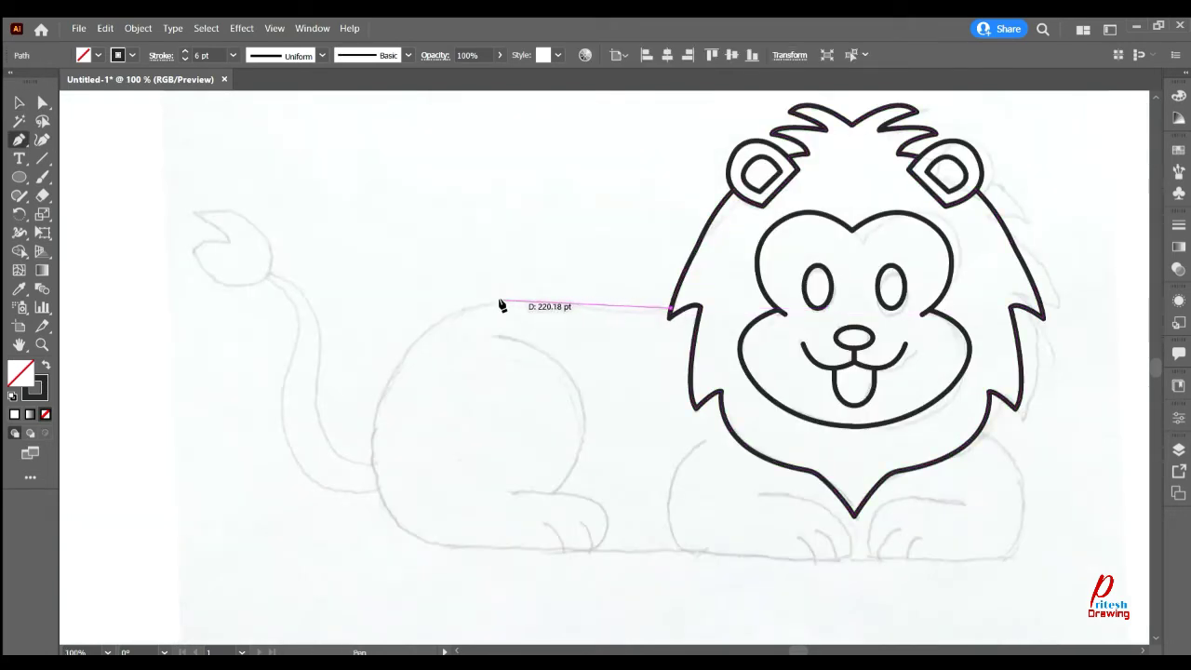
drag(538, 284, 482, 273)
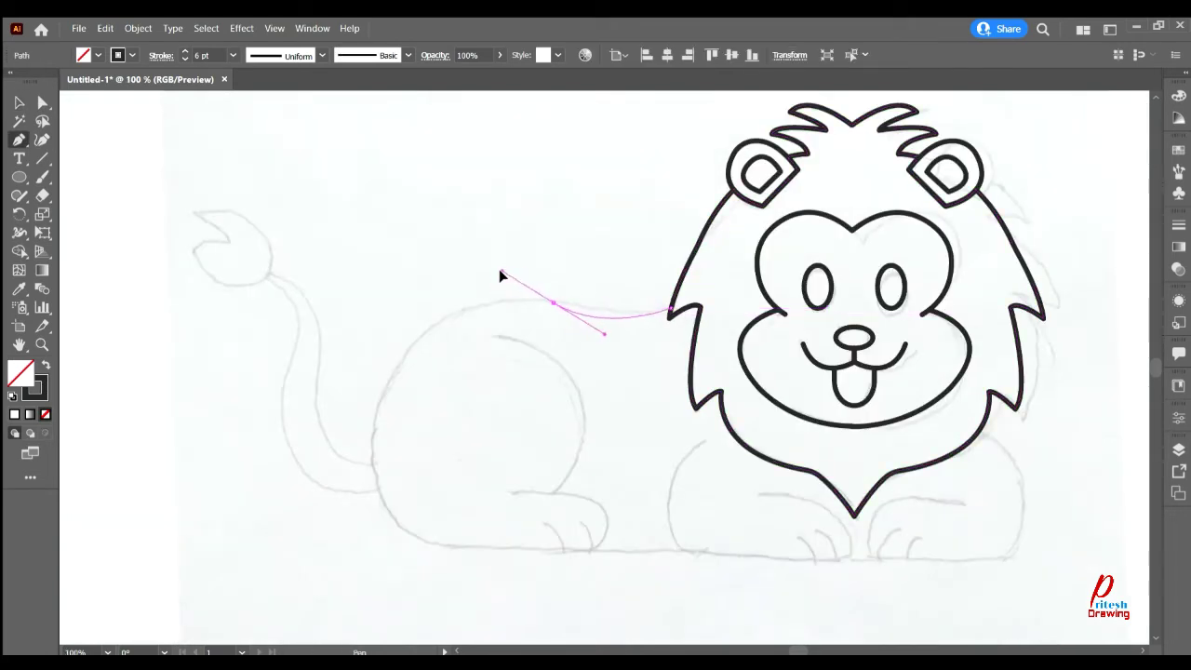
drag(572, 319, 624, 328)
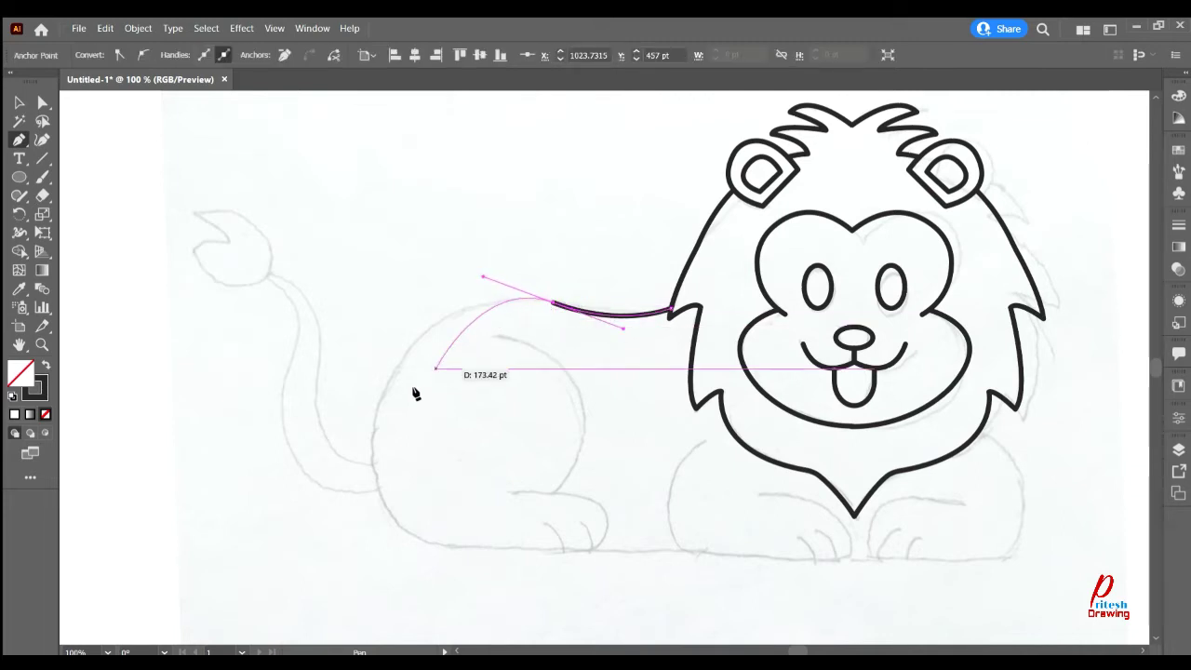
mouse_move(393, 517)
mouse_down()
mouse_move(475, 647)
mouse_move(469, 553)
mouse_up()
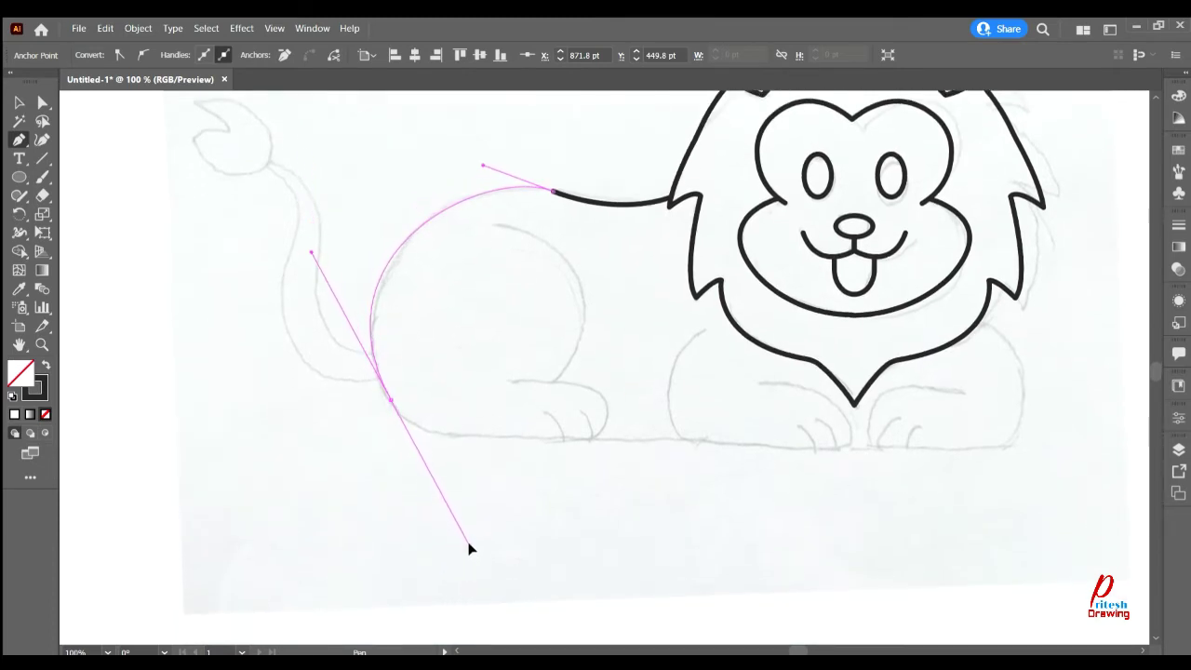
drag(469, 550, 468, 538)
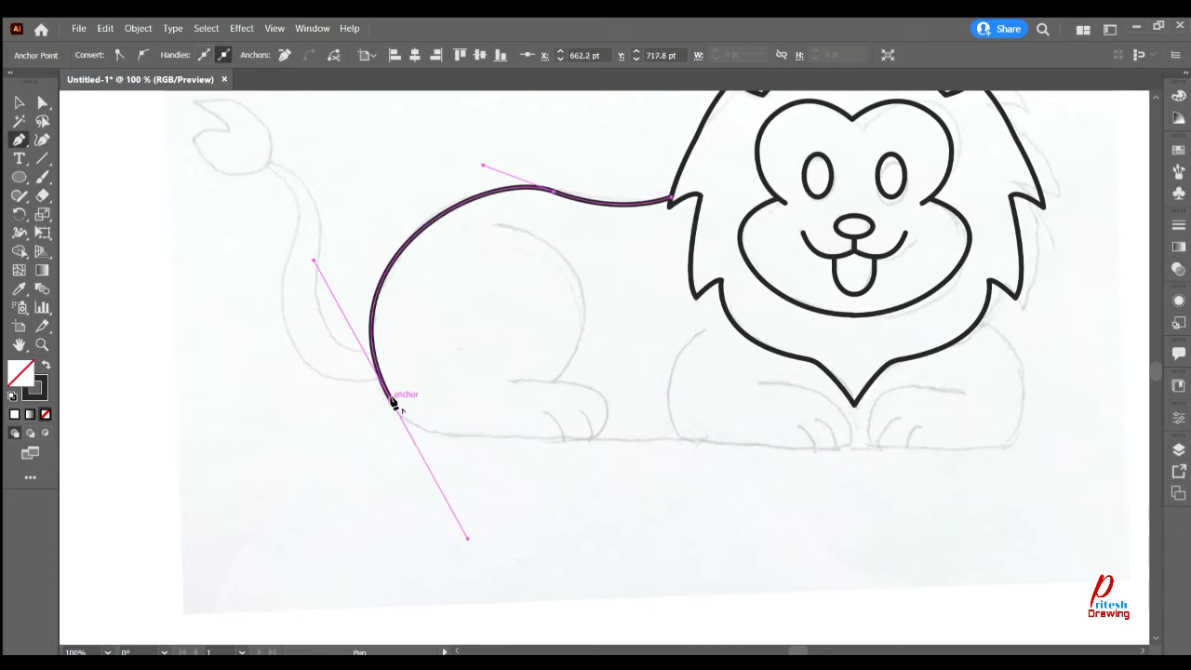
- Run the outline along the belly to the hind paw and curl it up over the paw
mouse_move(402, 428)
mouse_down()
mouse_move(639, 445)
mouse_move(915, 426)
mouse_move(890, 415)
mouse_move(875, 433)
mouse_up()
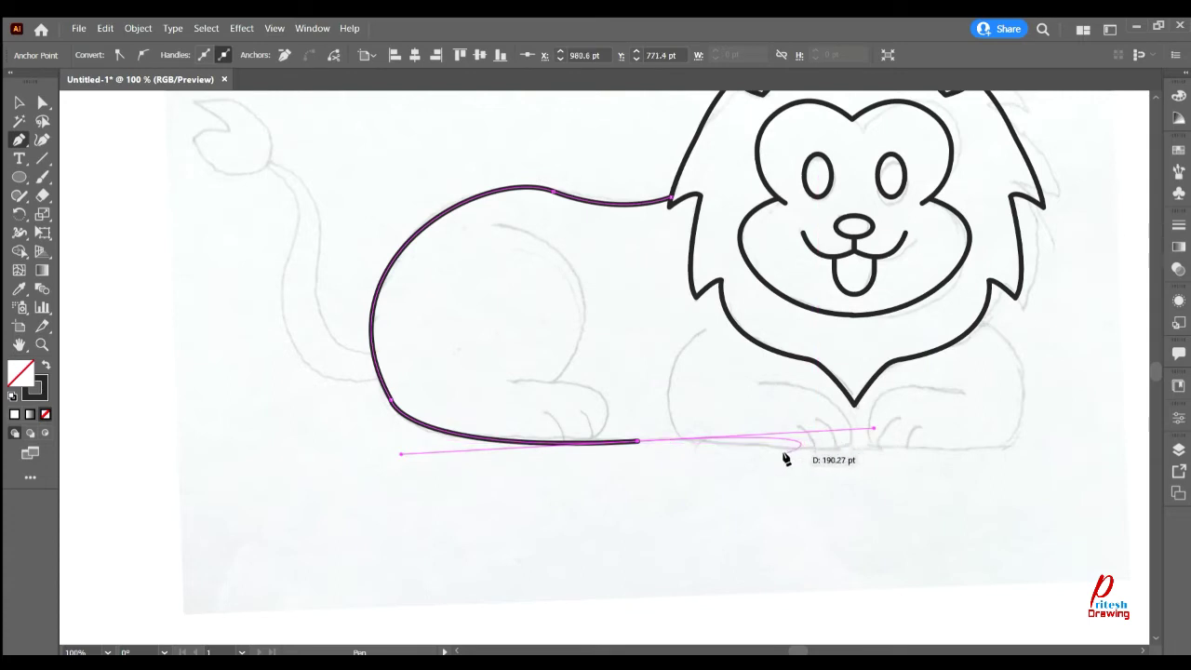
key(ctrl+z)
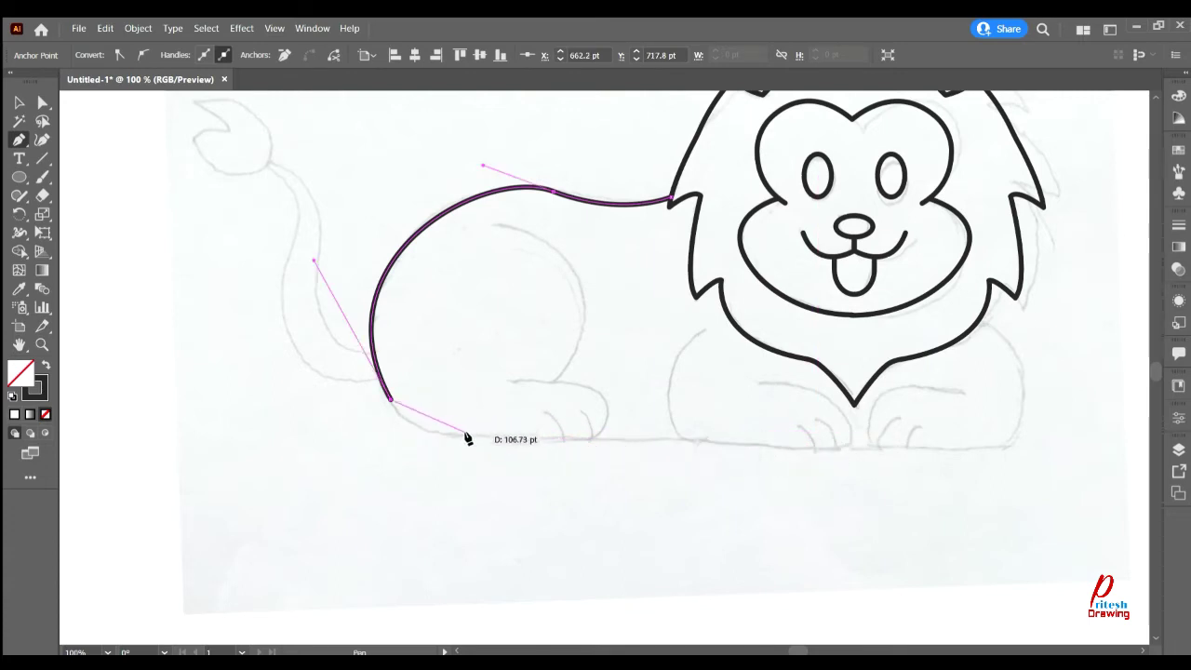
mouse_move(466, 434)
mouse_down()
mouse_move(545, 433)
mouse_move(532, 429)
mouse_up()
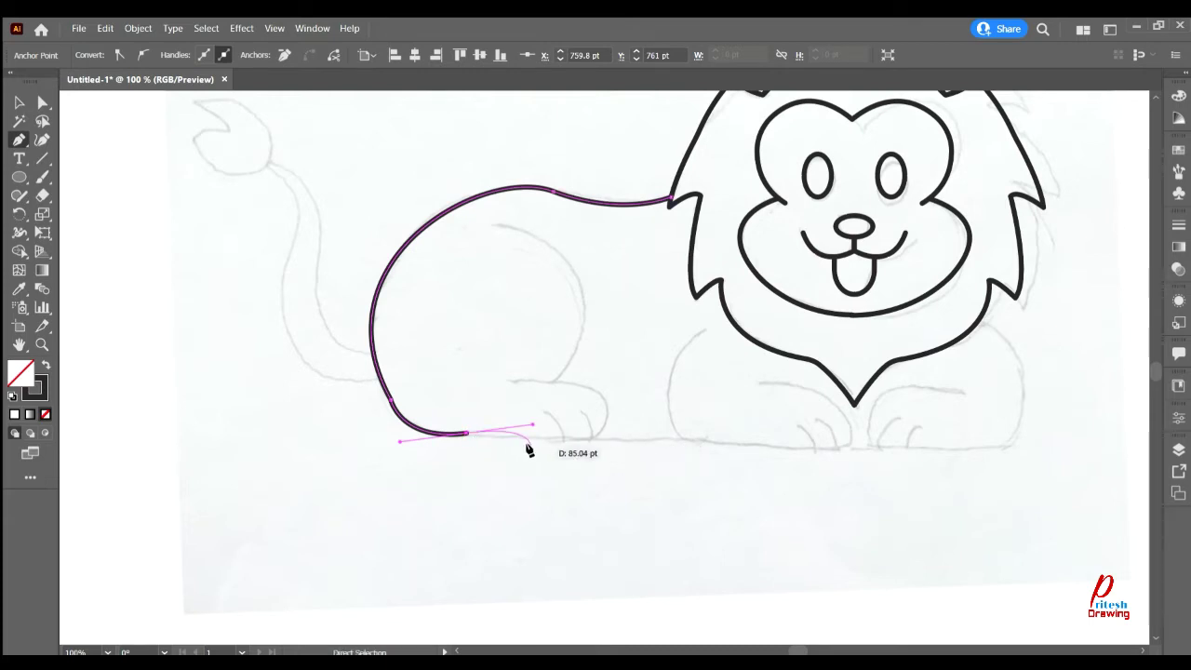
key(ctrl+z)
click(481, 439)
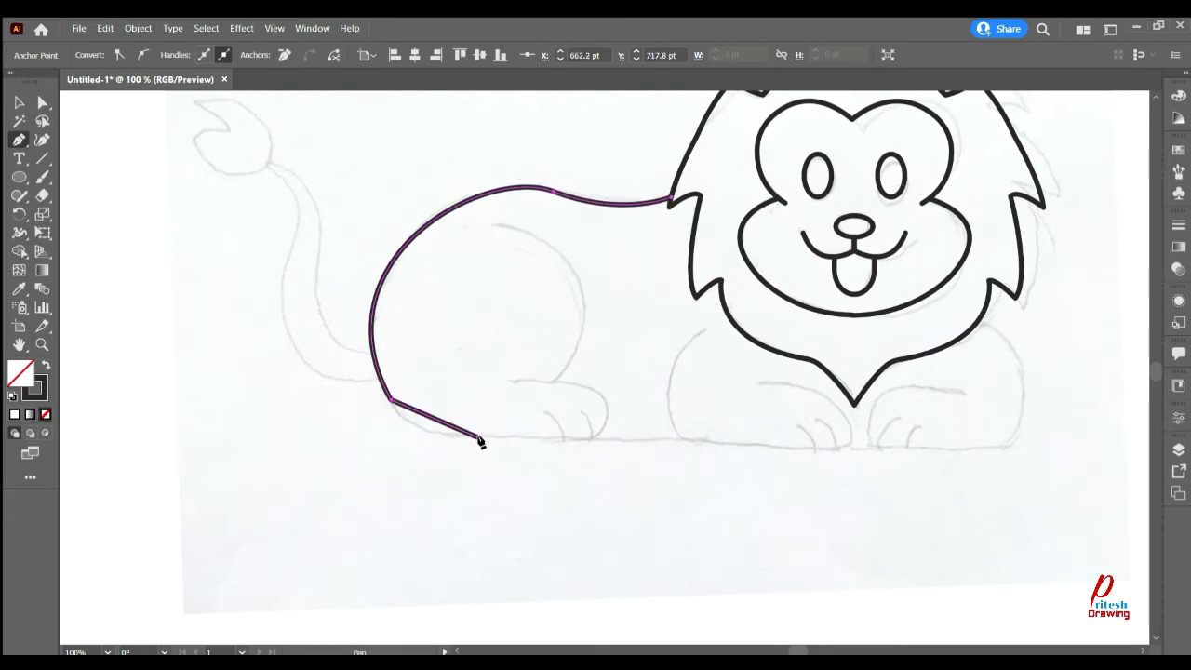
key(ctrl+z)
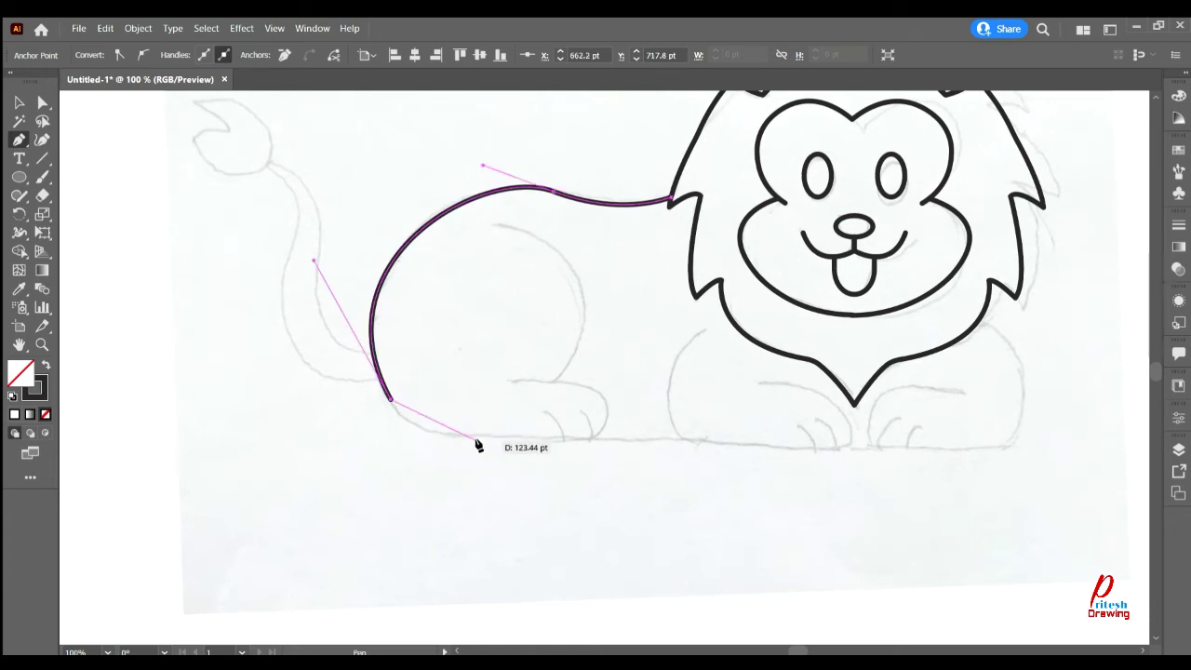
drag(468, 436, 606, 448)
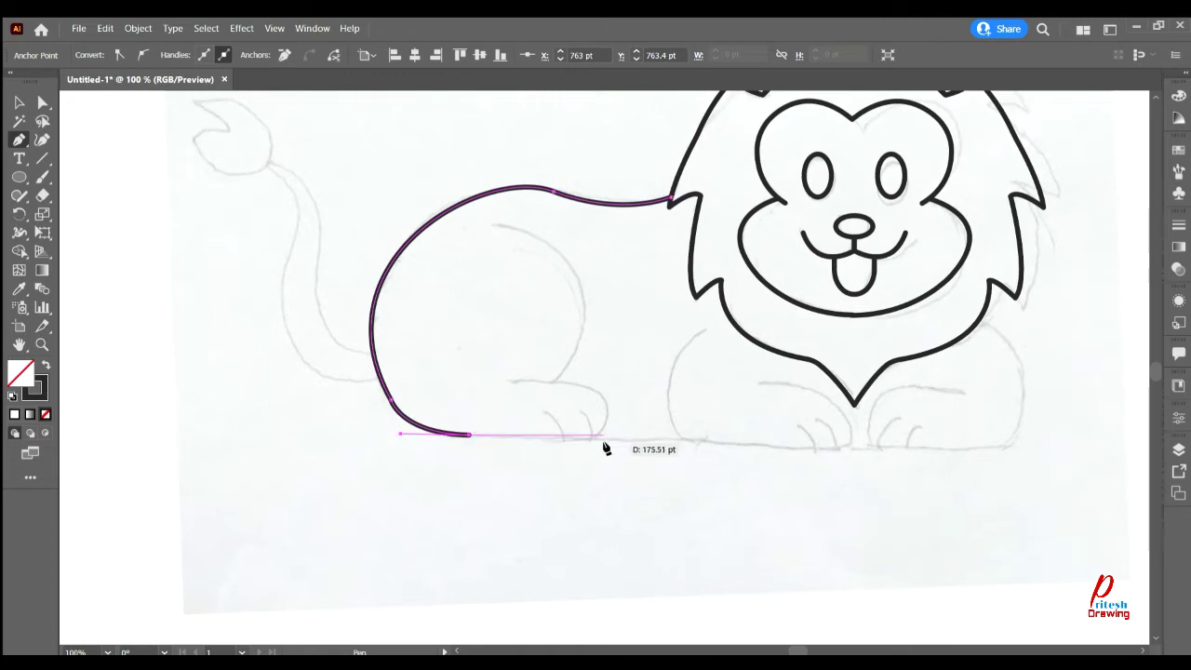
click(615, 436)
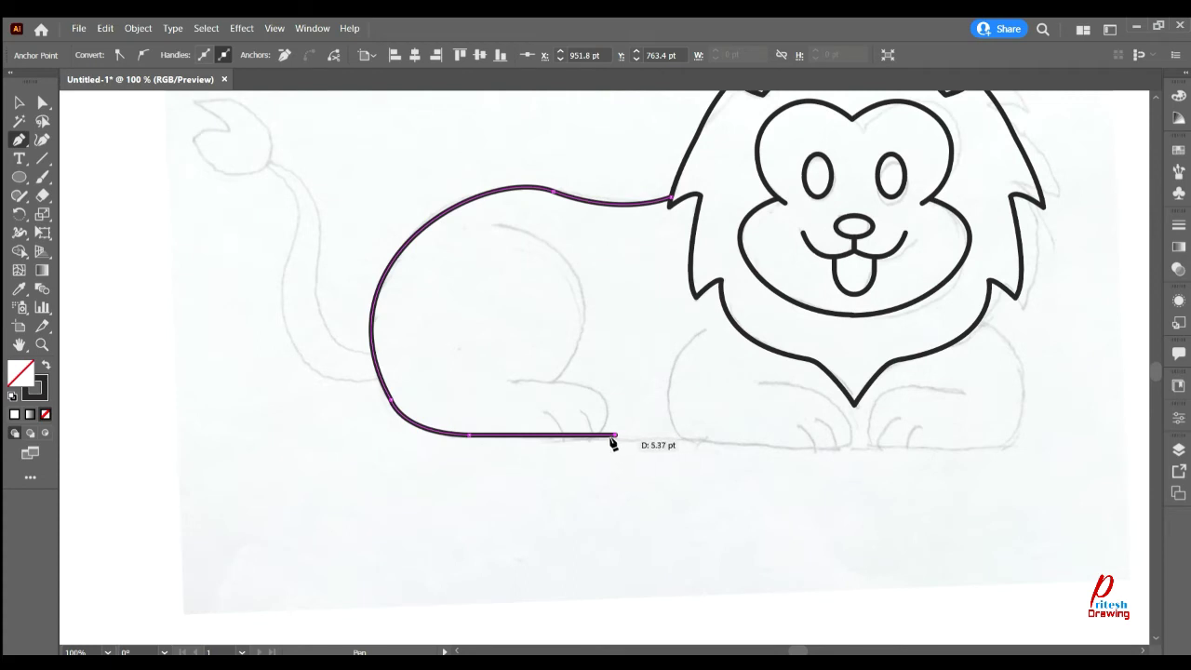
mouse_move(613, 444)
mouse_down()
mouse_move(524, 386)
mouse_move(403, 396)
mouse_up()
drag(522, 382, 524, 395)
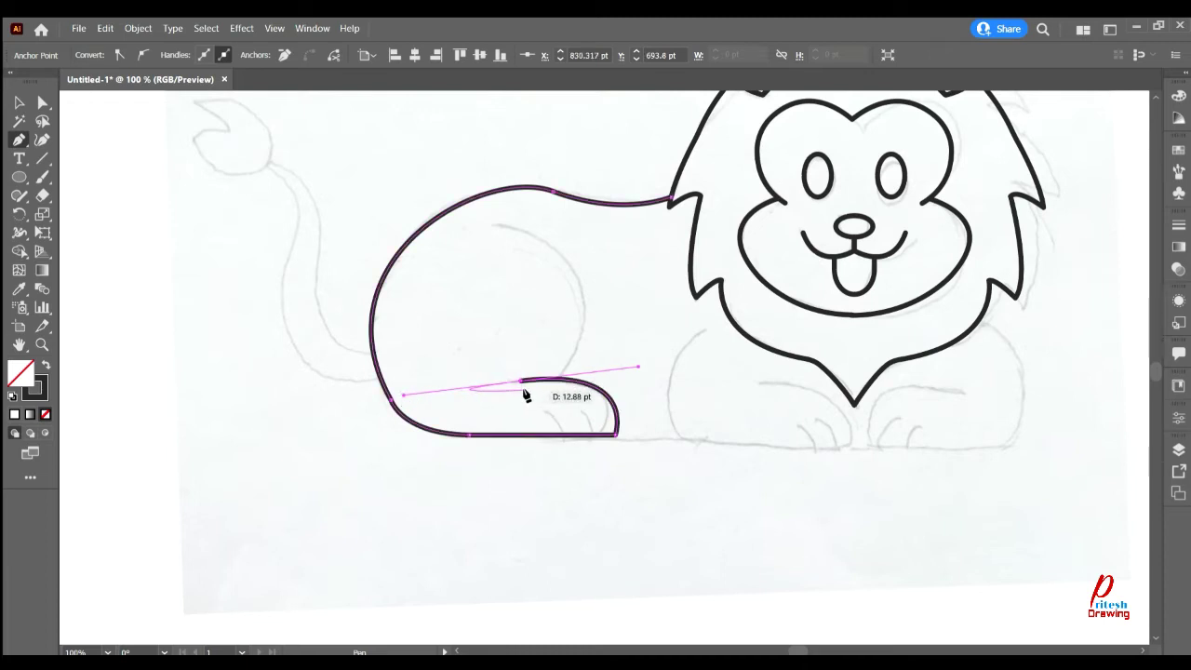
- Draw a separate hind leg line down to the paw and bow it into a curve
click(494, 226)
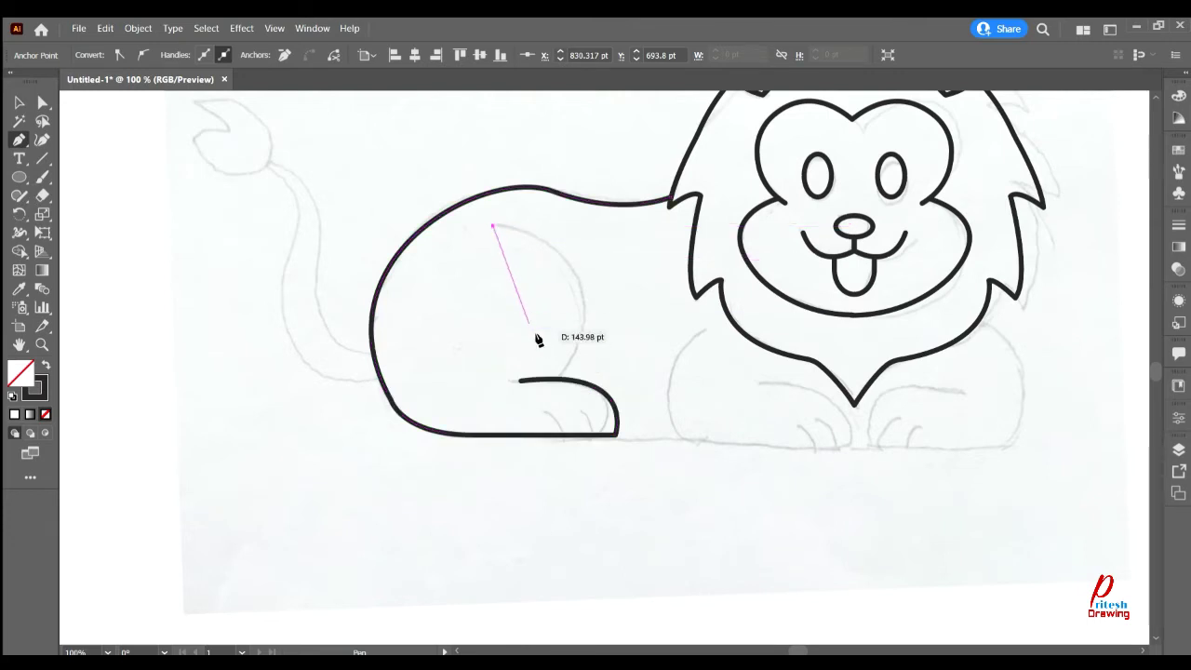
click(558, 389)
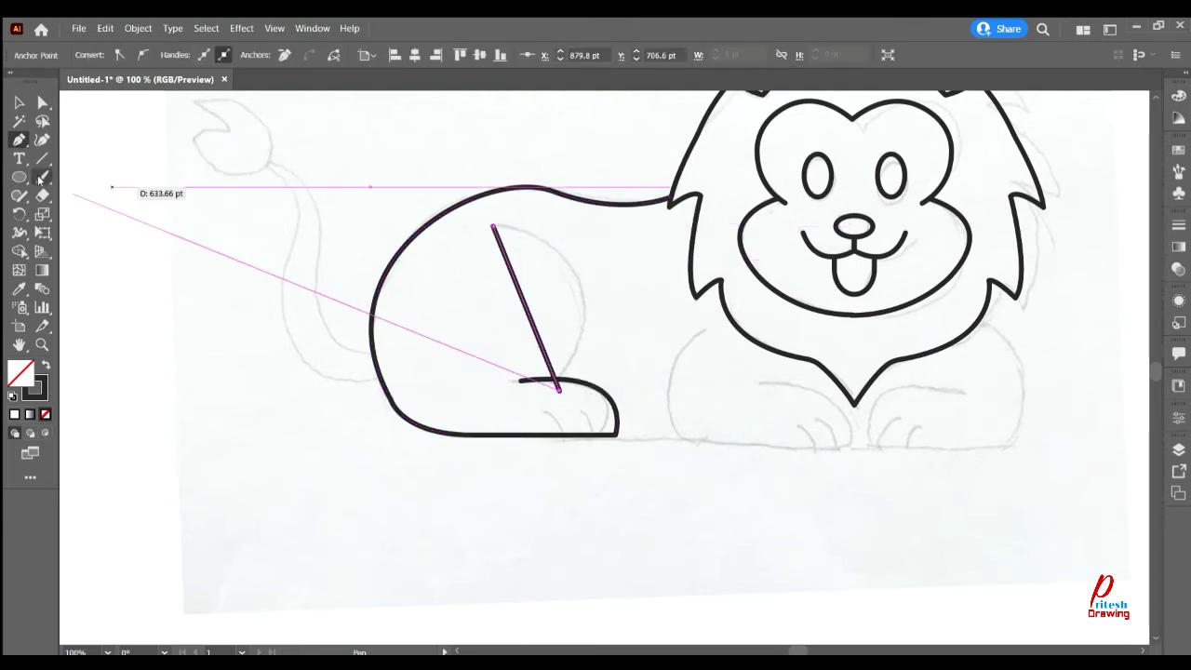
click(41, 140)
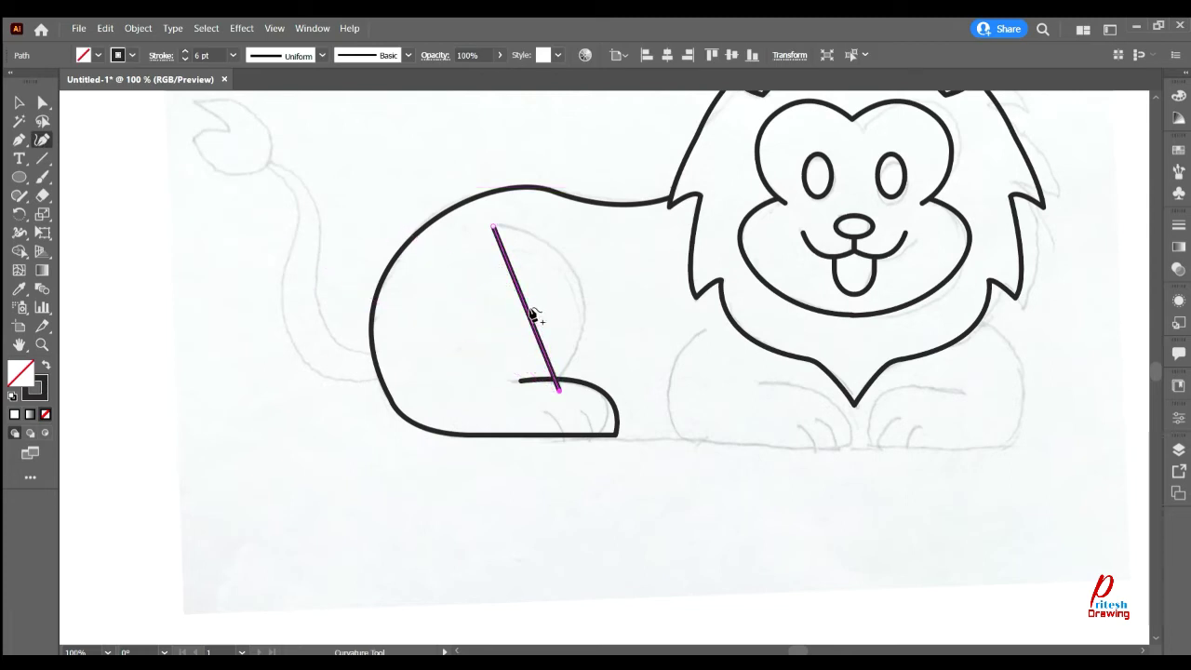
drag(528, 315, 580, 292)
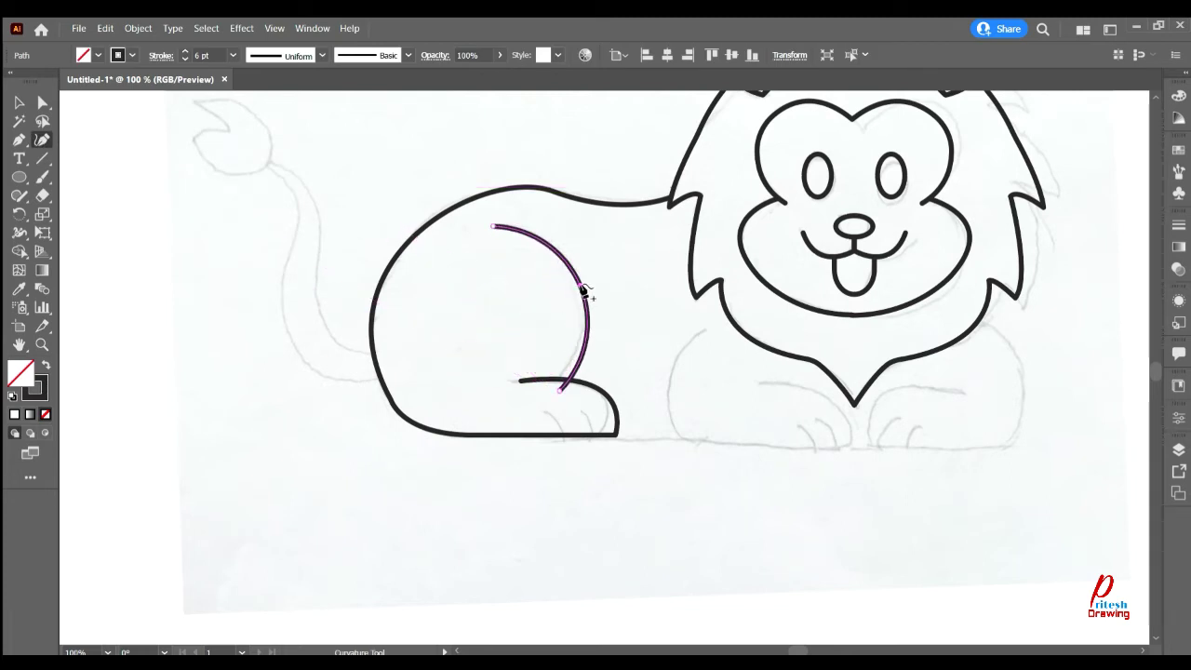
click(18, 140)
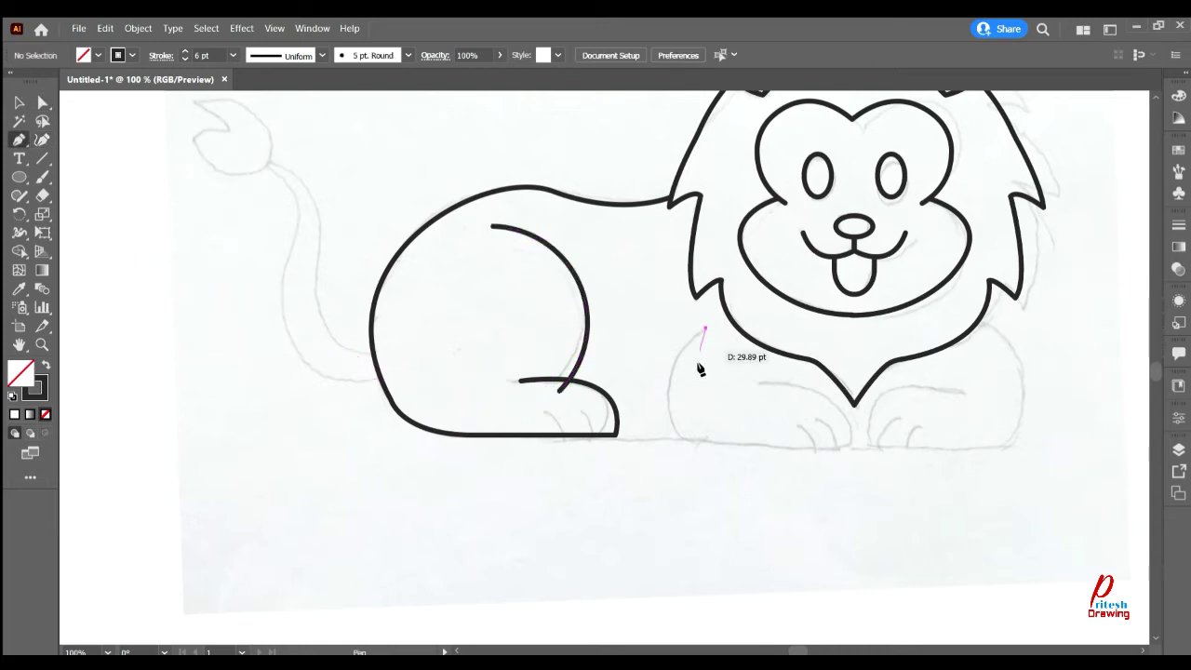
- Start the front leg curve below the mane, shaping its lower bend
drag(684, 436, 734, 481)
click(686, 438)
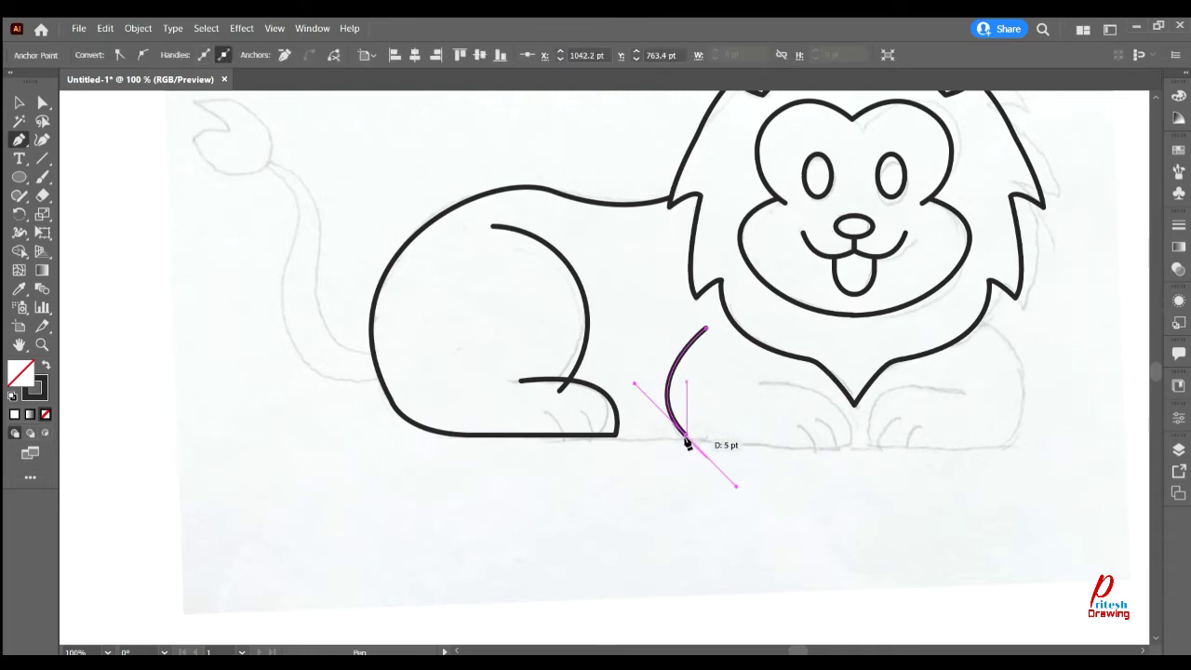
drag(686, 440, 732, 438)
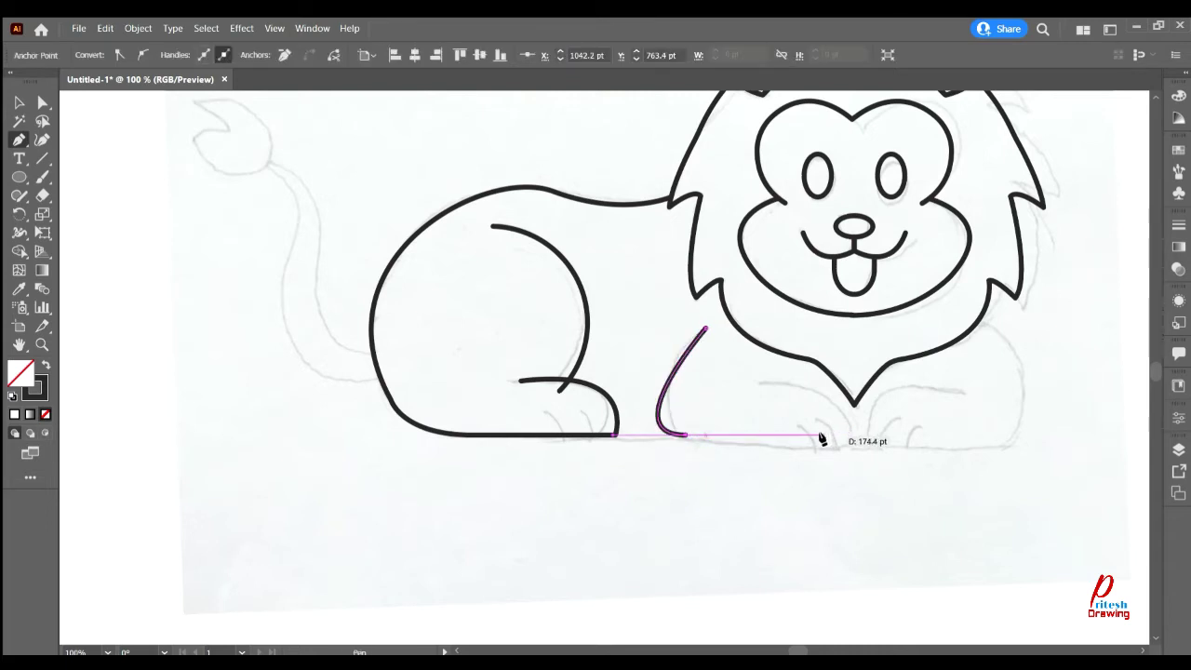
drag(821, 437, 735, 486)
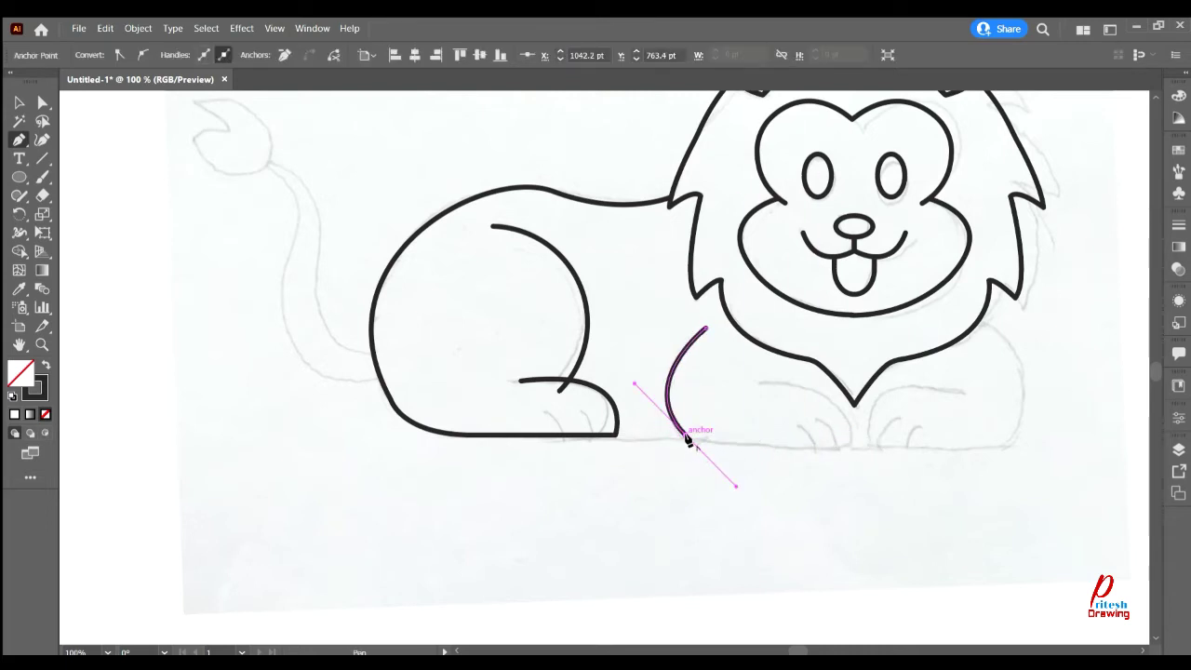
click(686, 438)
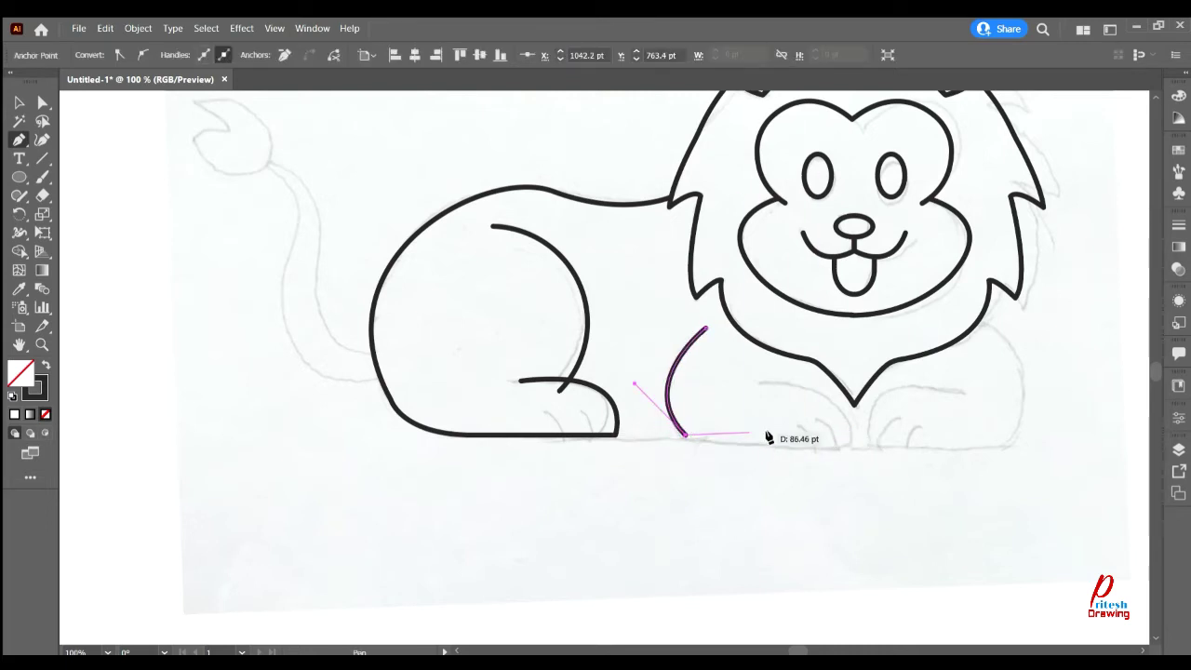
- Add the paw's flat bottom edge and curve its inner side up toward the chest
click(854, 436)
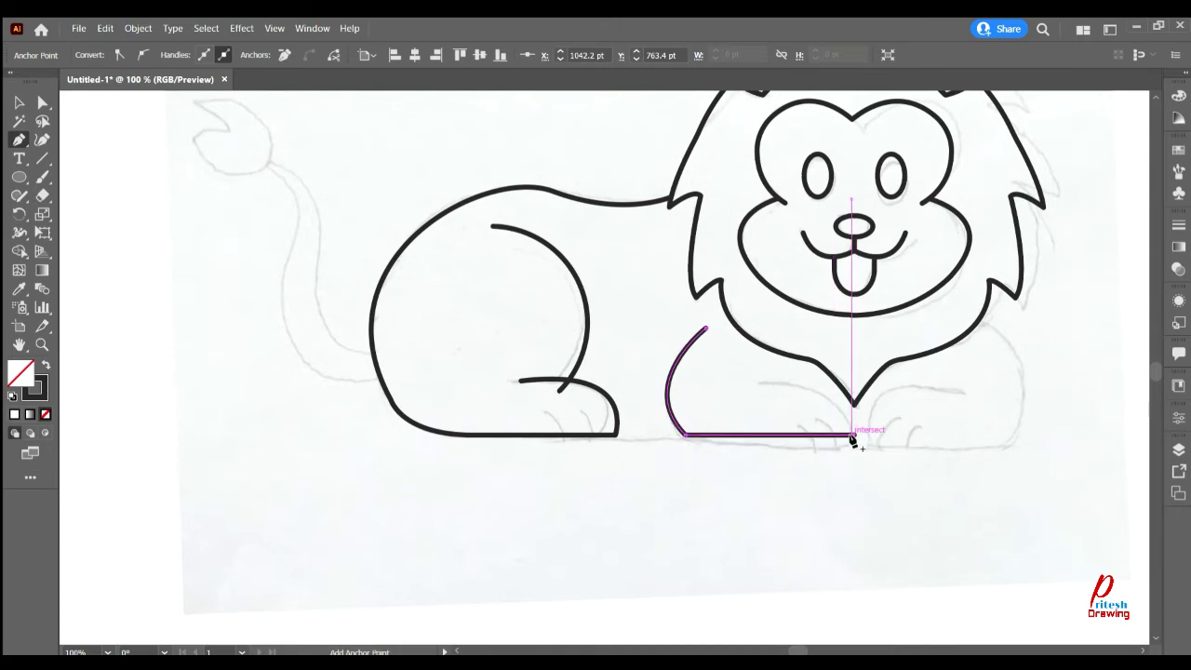
key(ctrl)
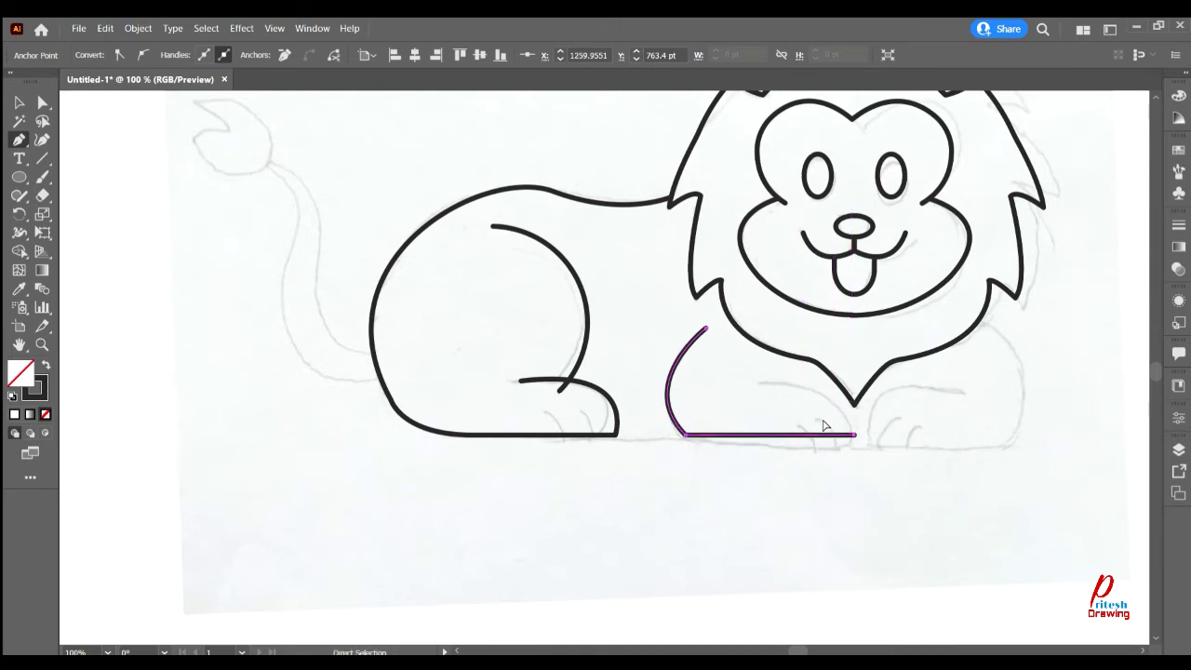
key(ctrl+z)
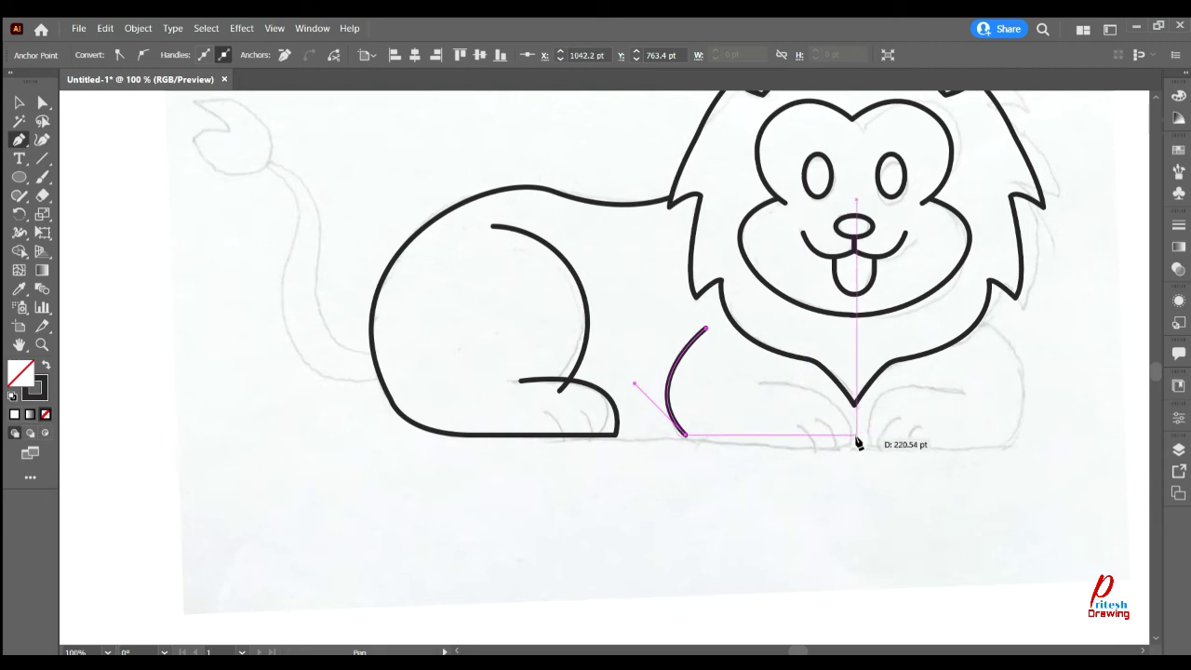
click(857, 436)
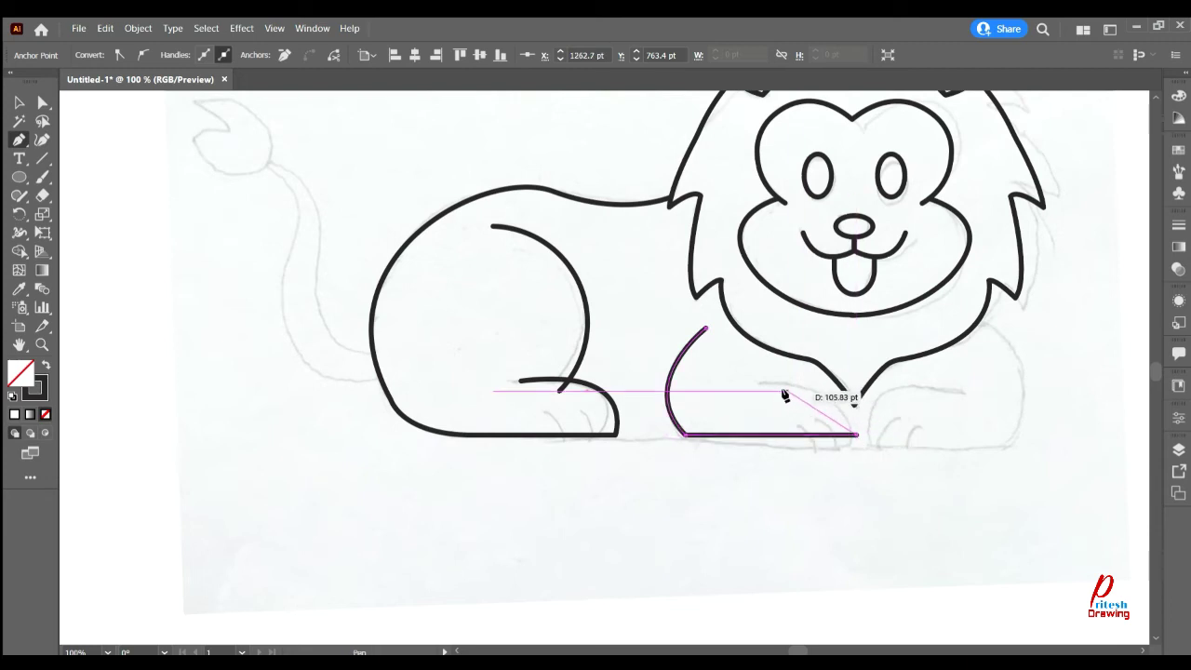
drag(760, 381, 679, 409)
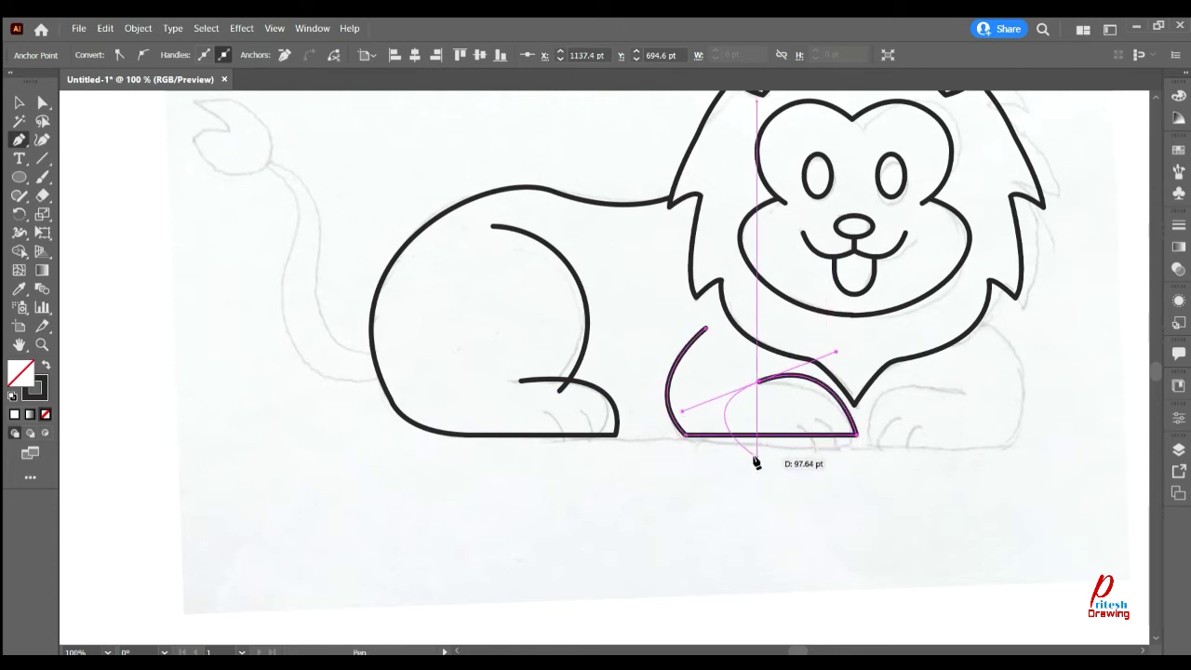
scroll(756, 463, down, 1)
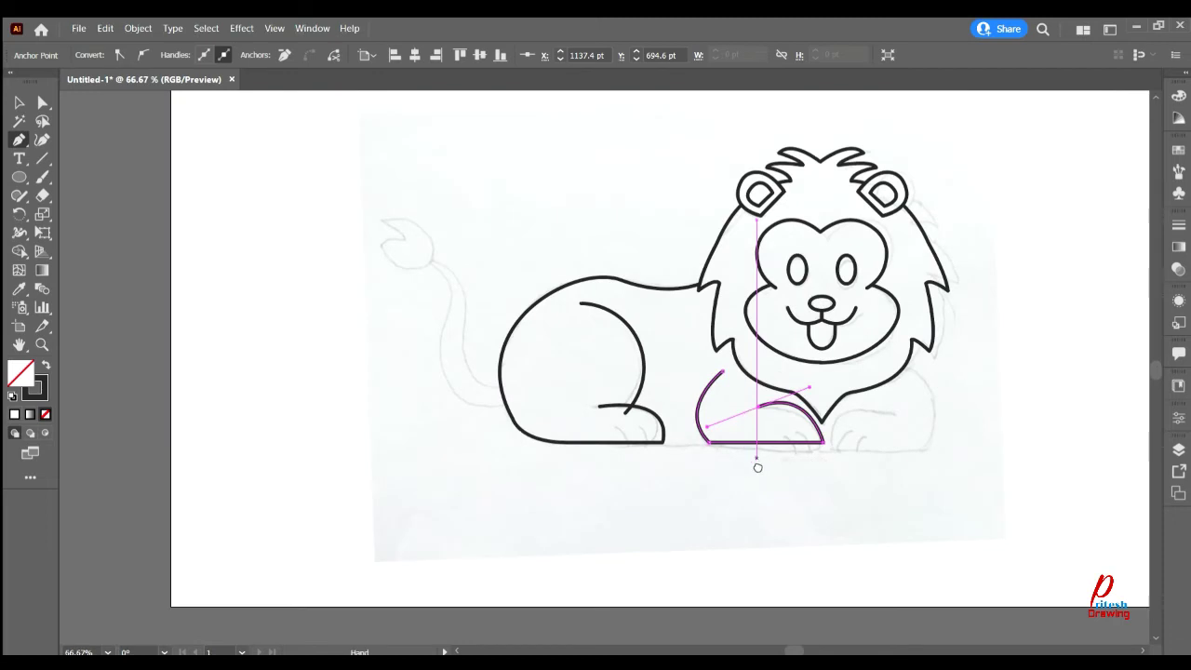
drag(758, 468, 661, 488)
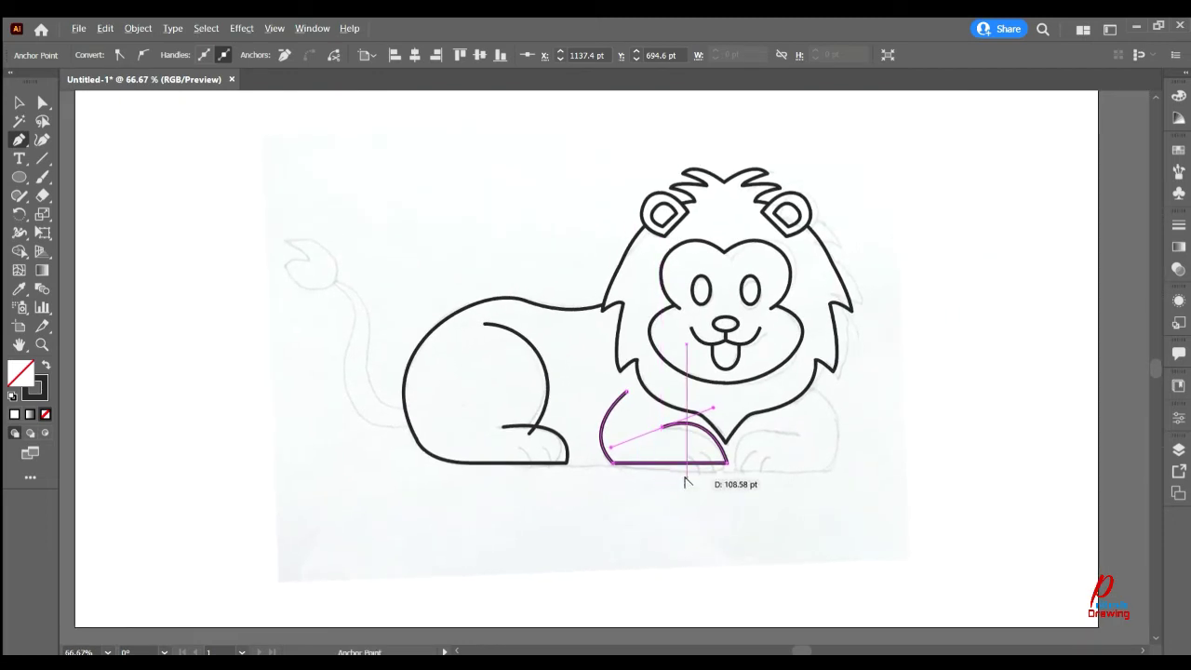
scroll(686, 483, up, 1)
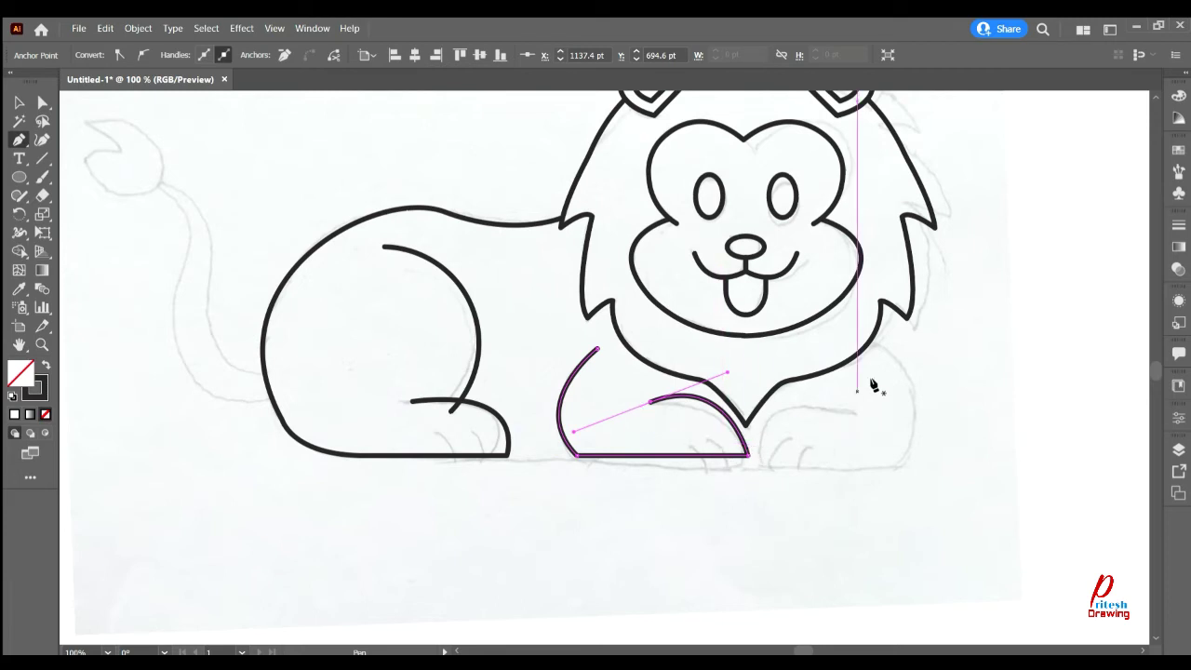
key(Escape)
- Trace the right front paw: a curved outer edge from the mane, a flat bottom, and an inner arc back up
click(869, 343)
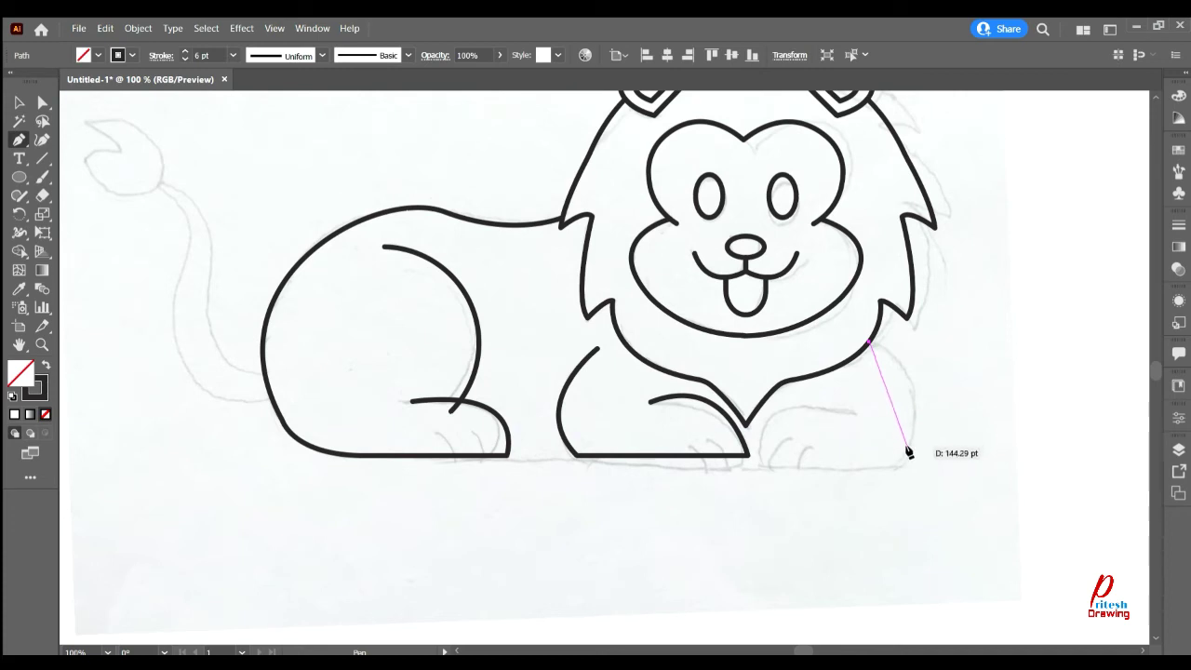
drag(908, 444, 878, 508)
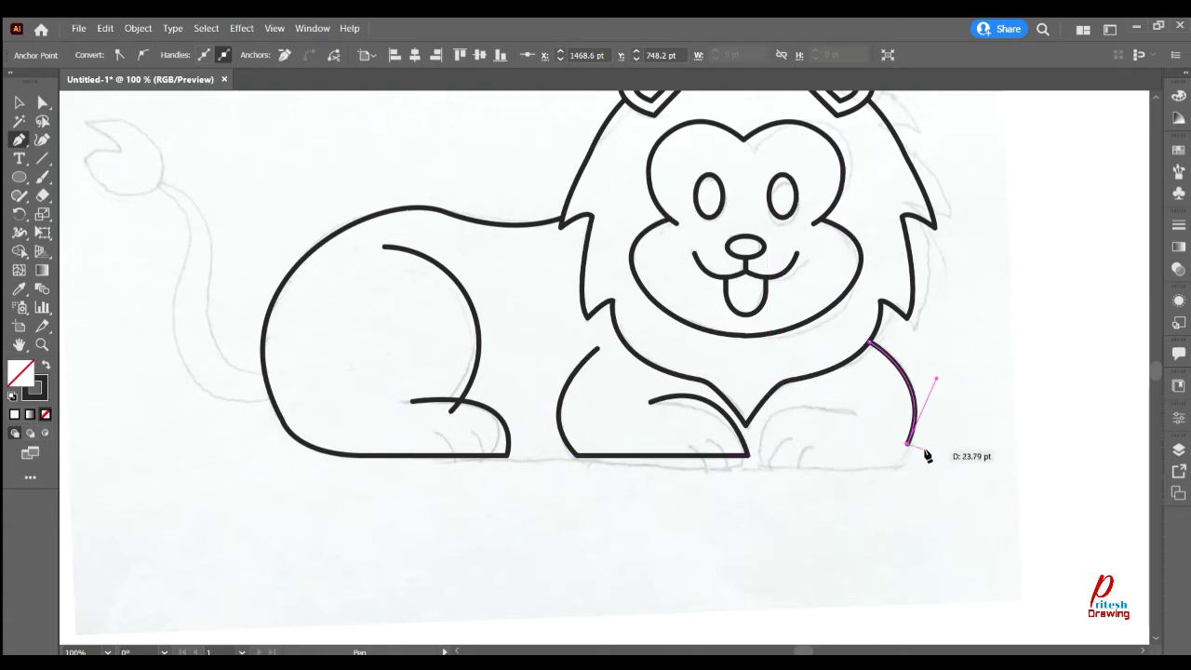
key(ctrl+z)
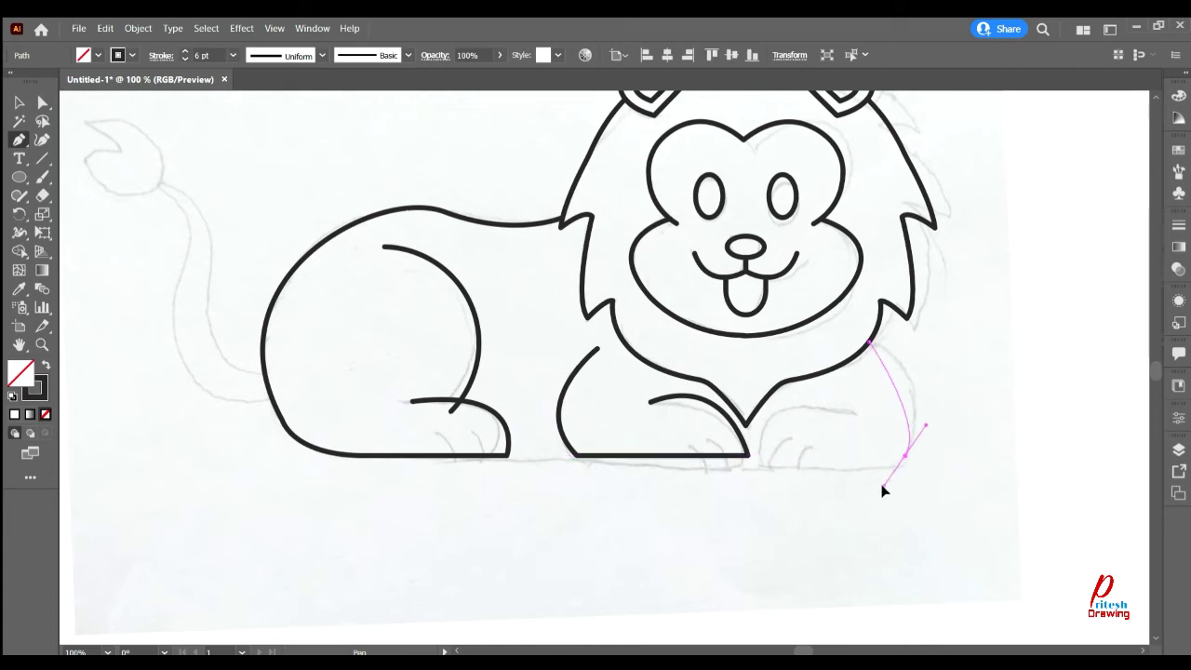
drag(908, 451, 864, 528)
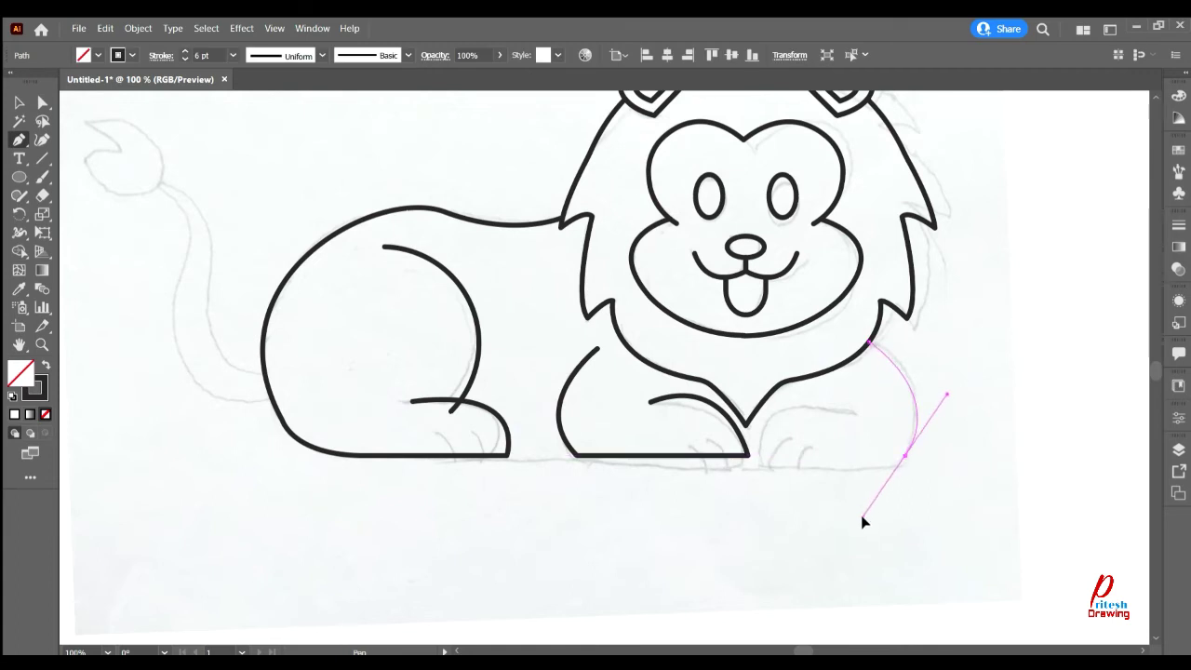
click(906, 456)
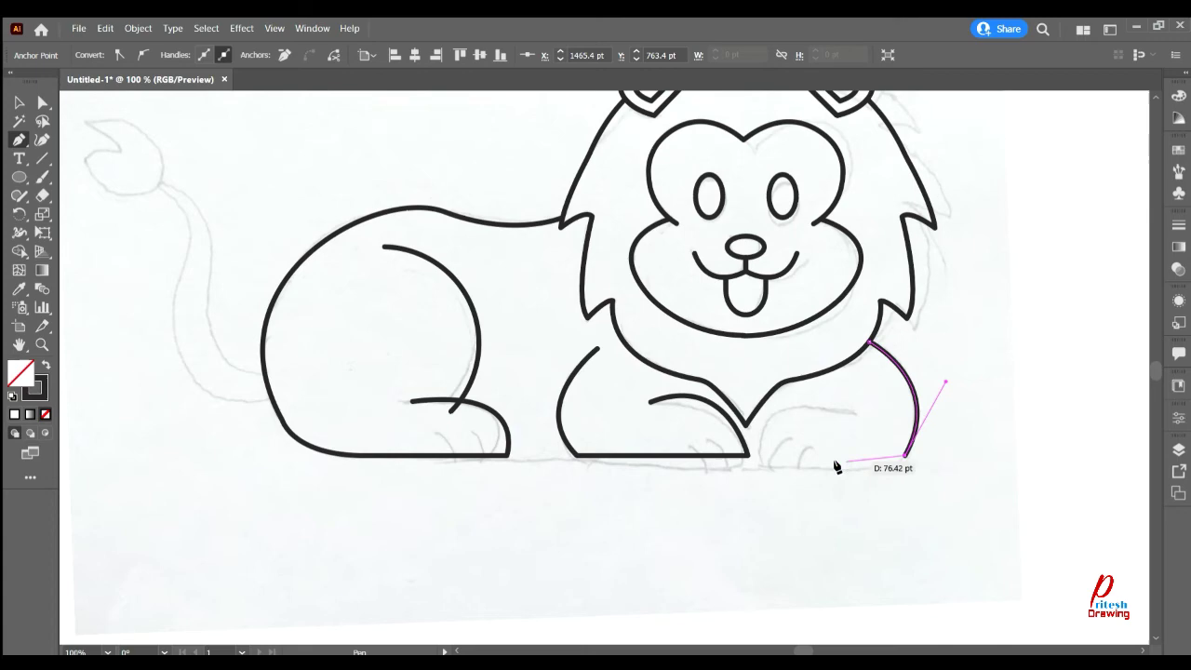
click(760, 456)
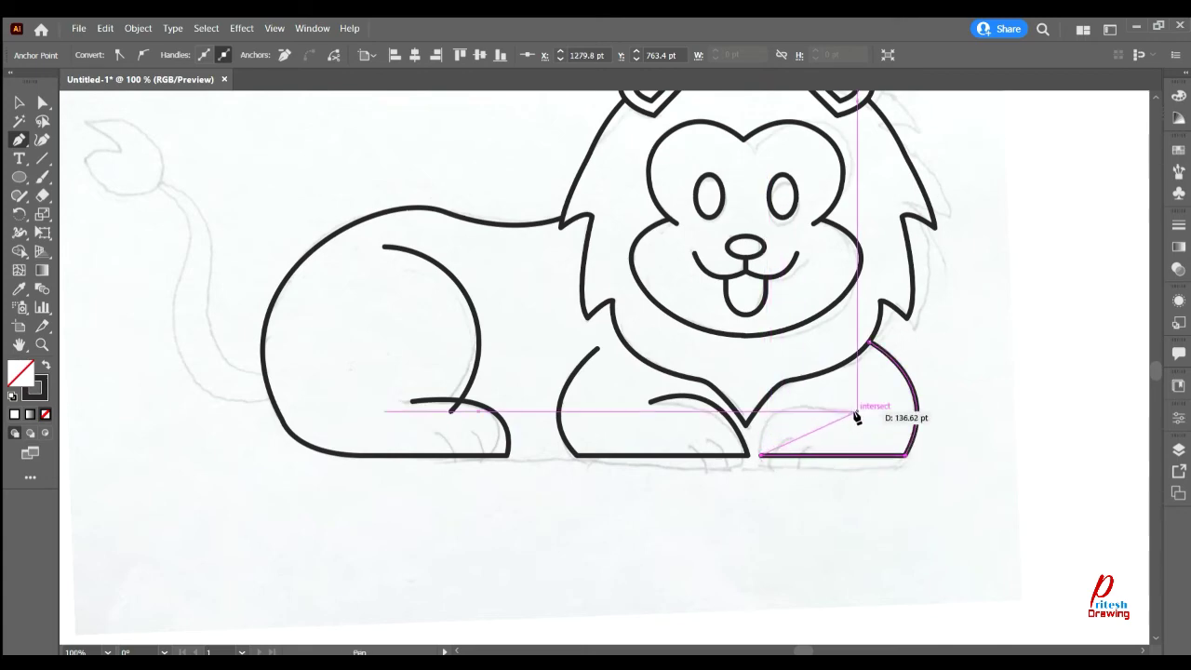
drag(857, 412, 924, 431)
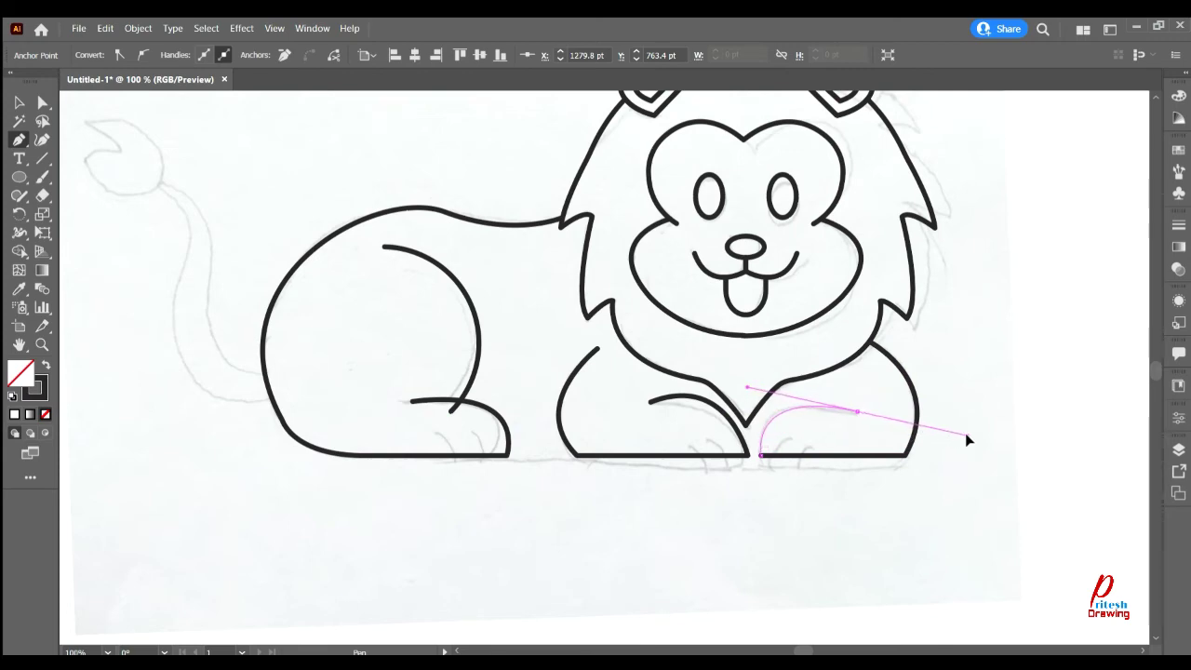
drag(968, 438, 974, 441)
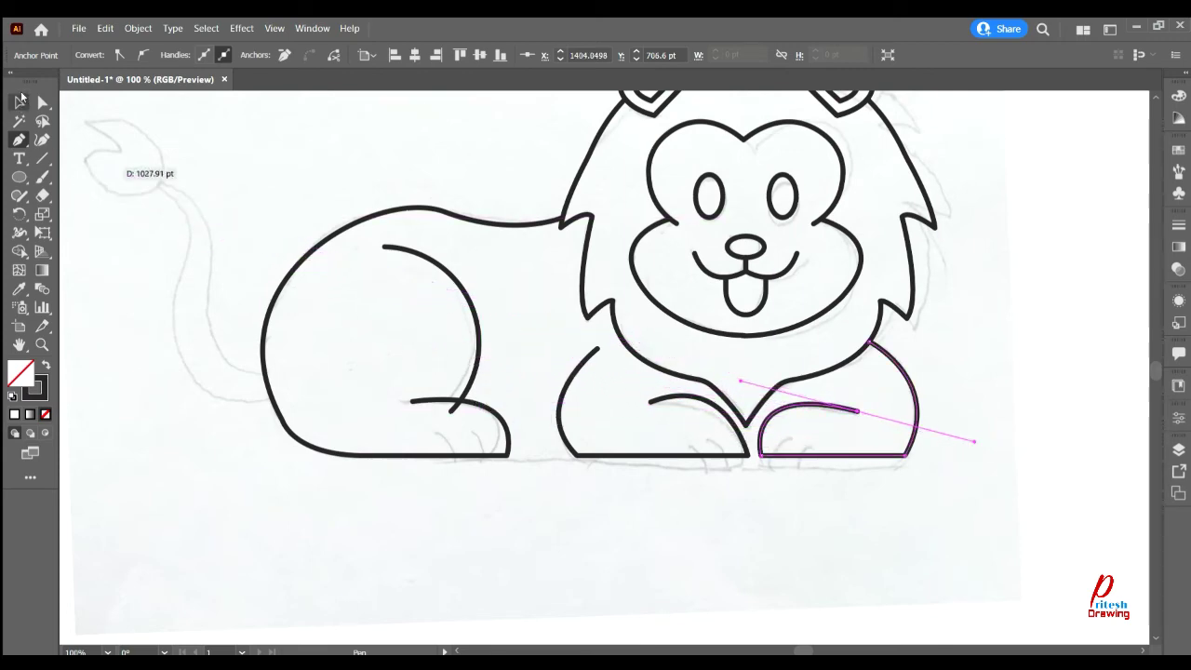
- Start the tail at the body's back edge and curve it up to the sketched tuft
ctrl+click(269, 168)
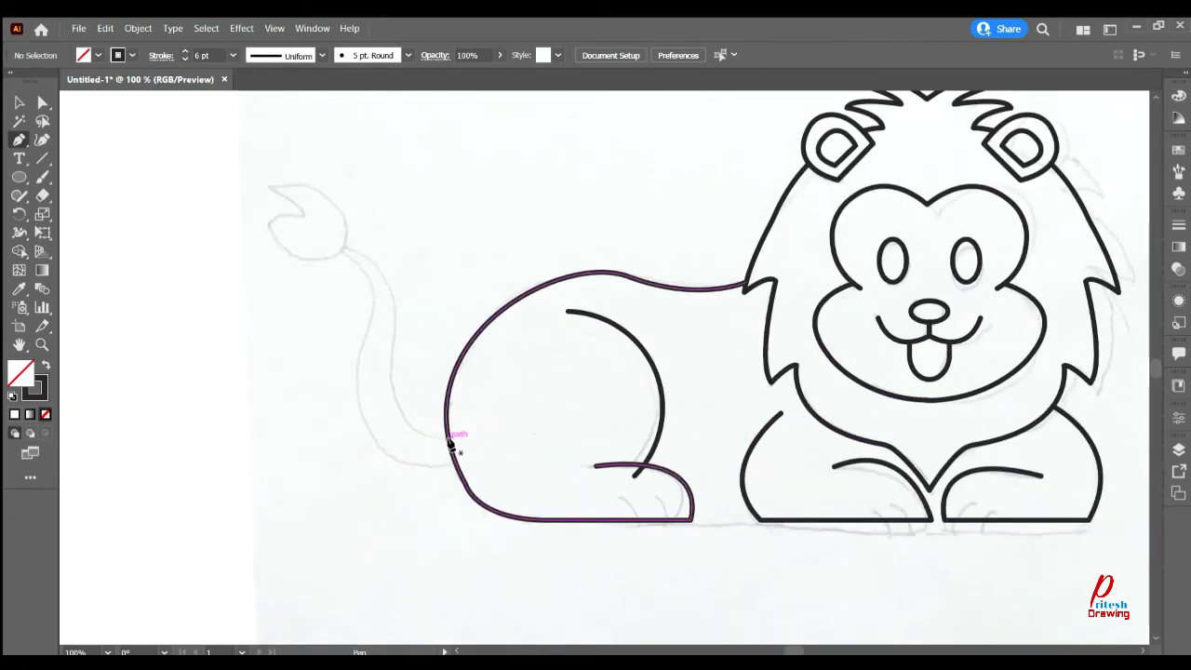
click(447, 439)
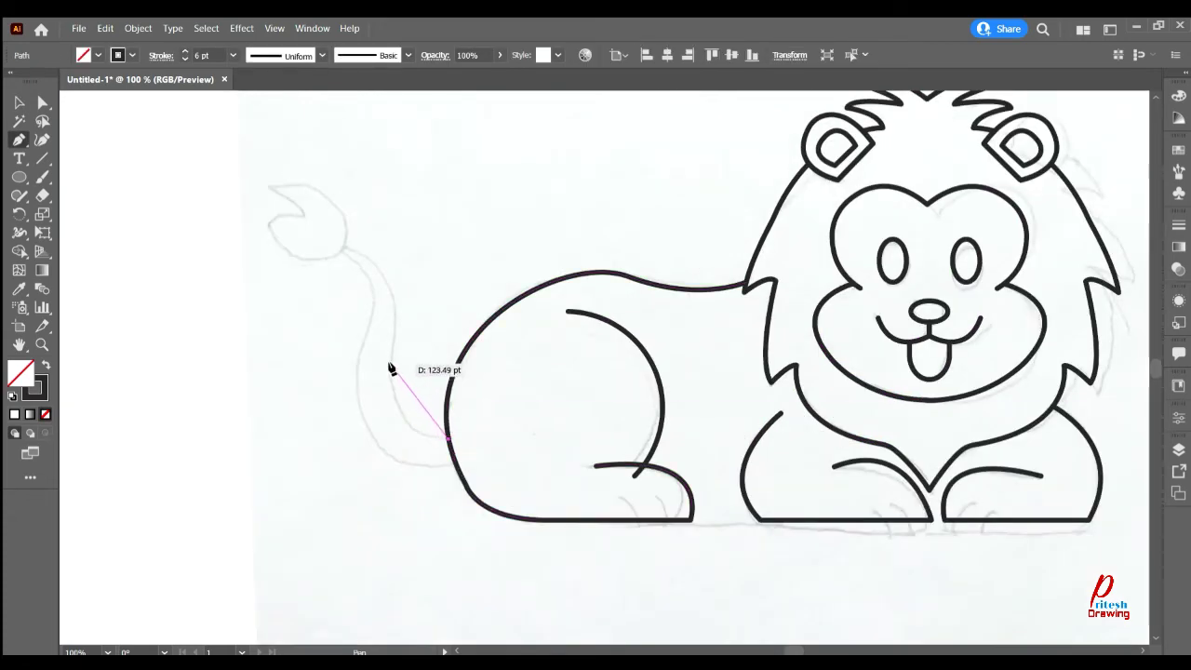
mouse_move(391, 364)
mouse_down()
mouse_move(384, 277)
mouse_move(336, 254)
mouse_up()
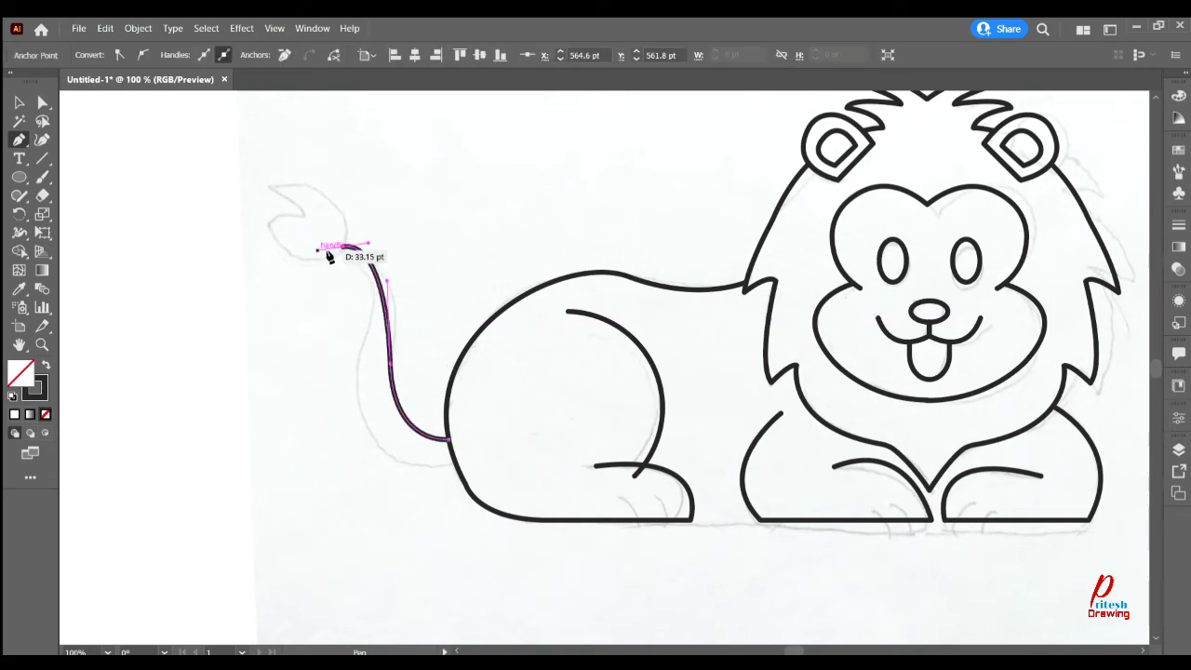
key(ctrl+z)
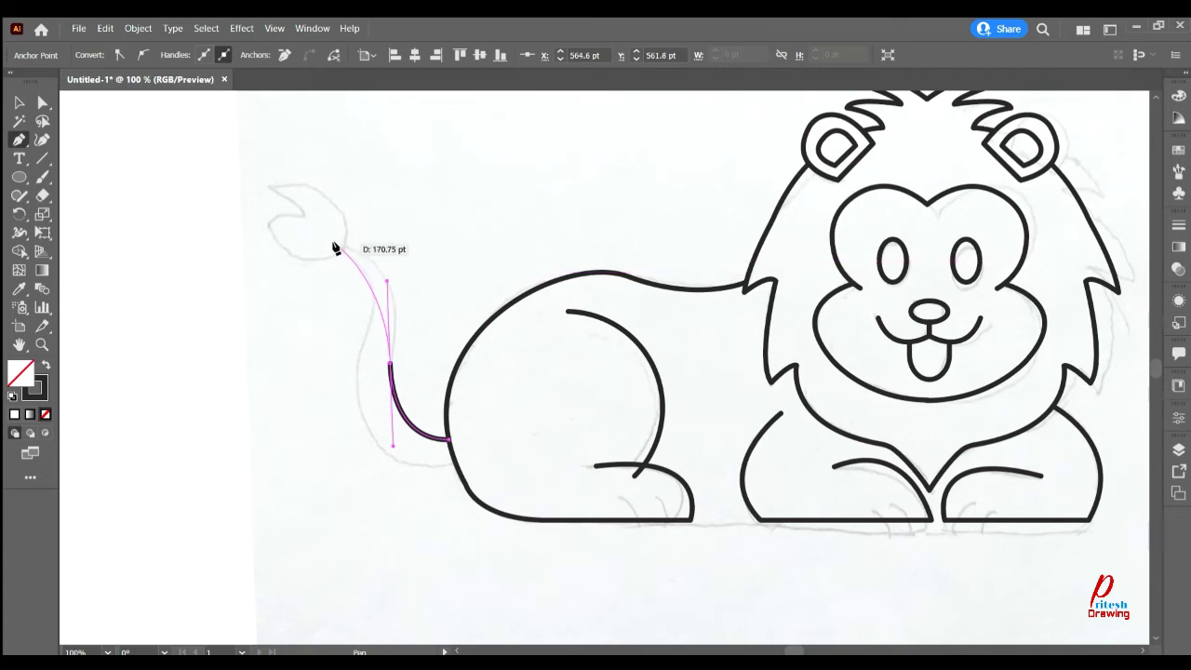
drag(333, 241, 267, 243)
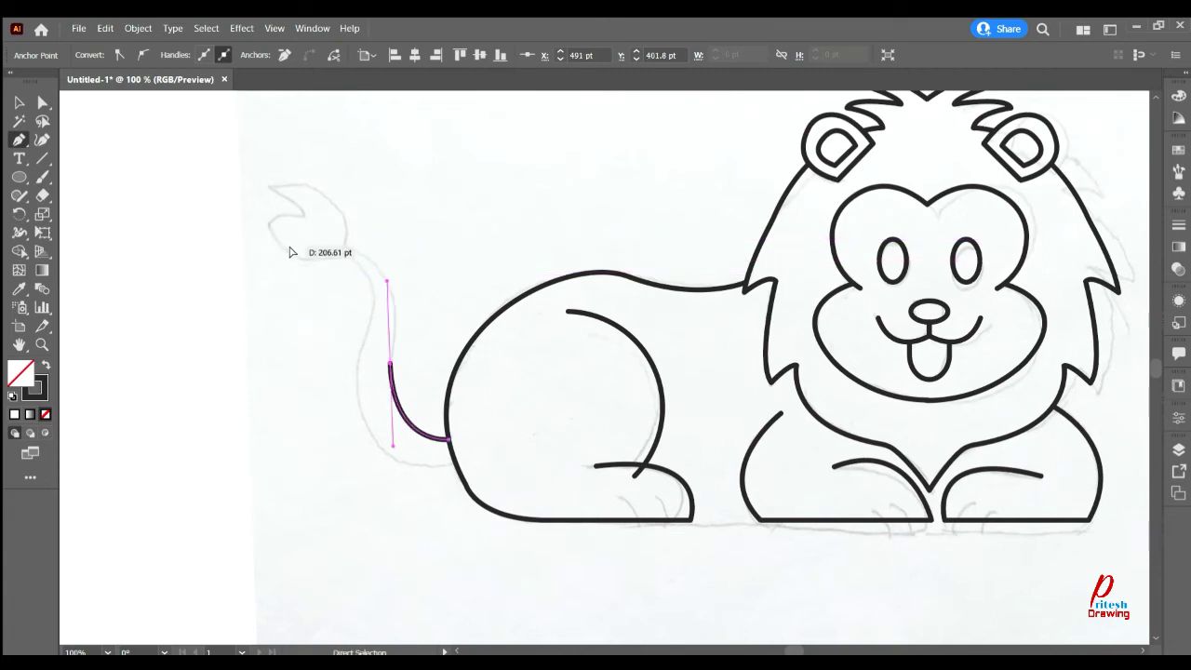
mouse_move(267, 244)
mouse_down()
mouse_move(326, 252)
mouse_move(255, 207)
mouse_move(251, 191)
mouse_up()
key(ctrl+z)
drag(389, 366, 391, 369)
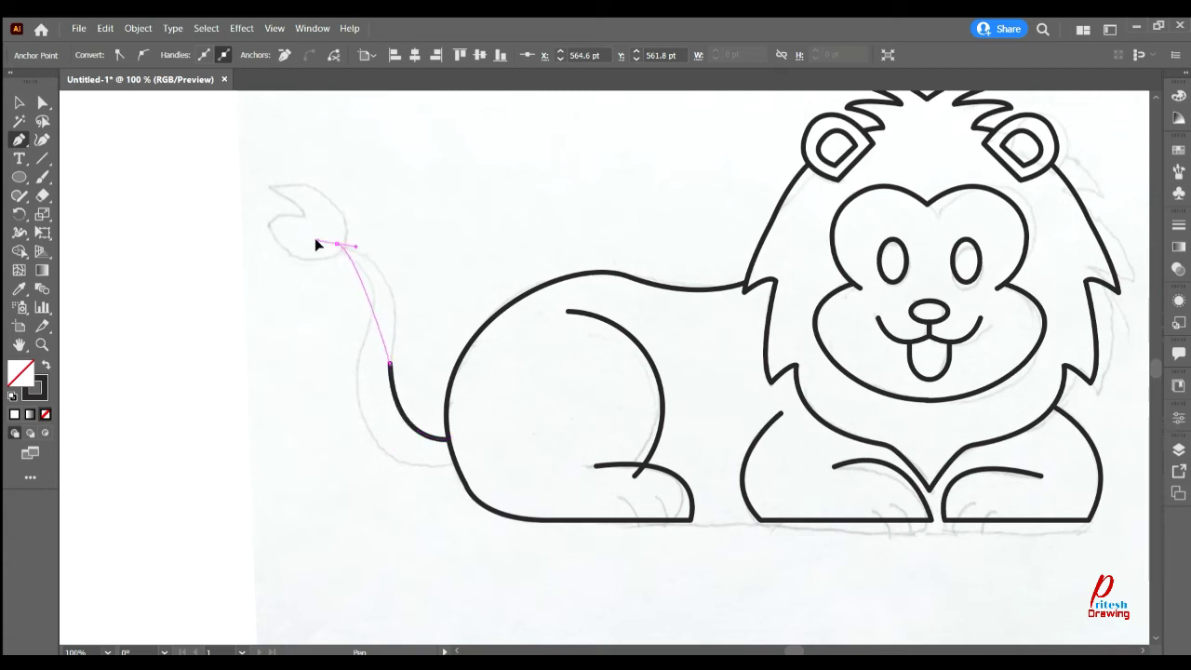
drag(261, 228, 251, 221)
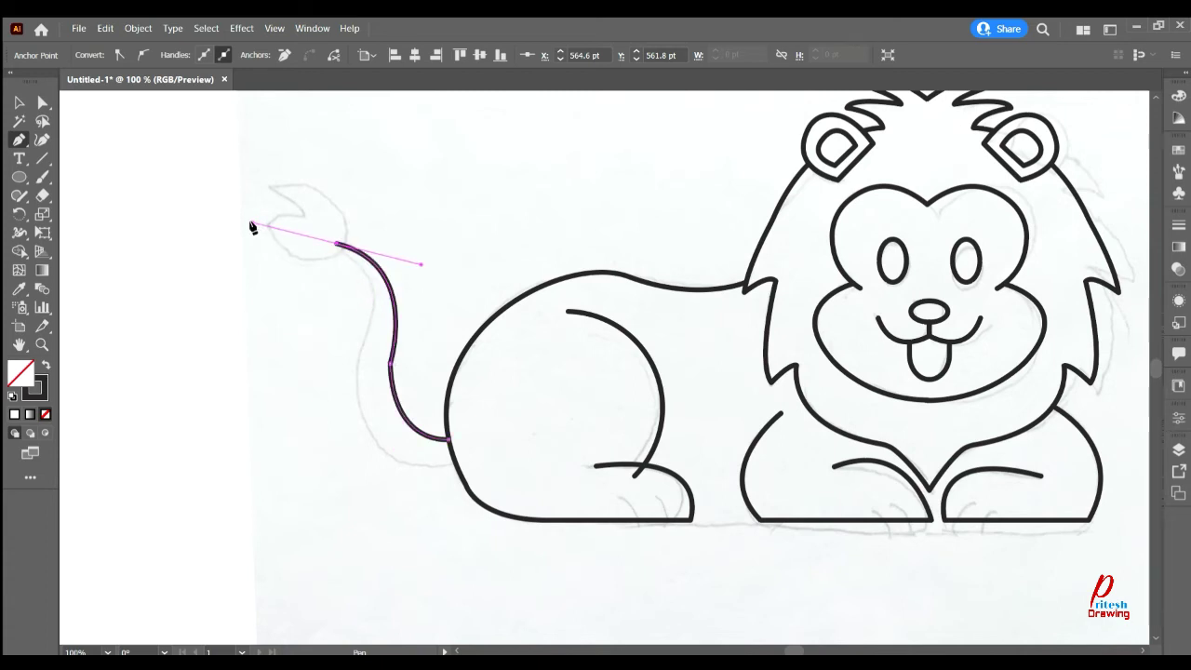
- Turn sharply at the tail tip and bring the return edge down to join the body outline
click(337, 248)
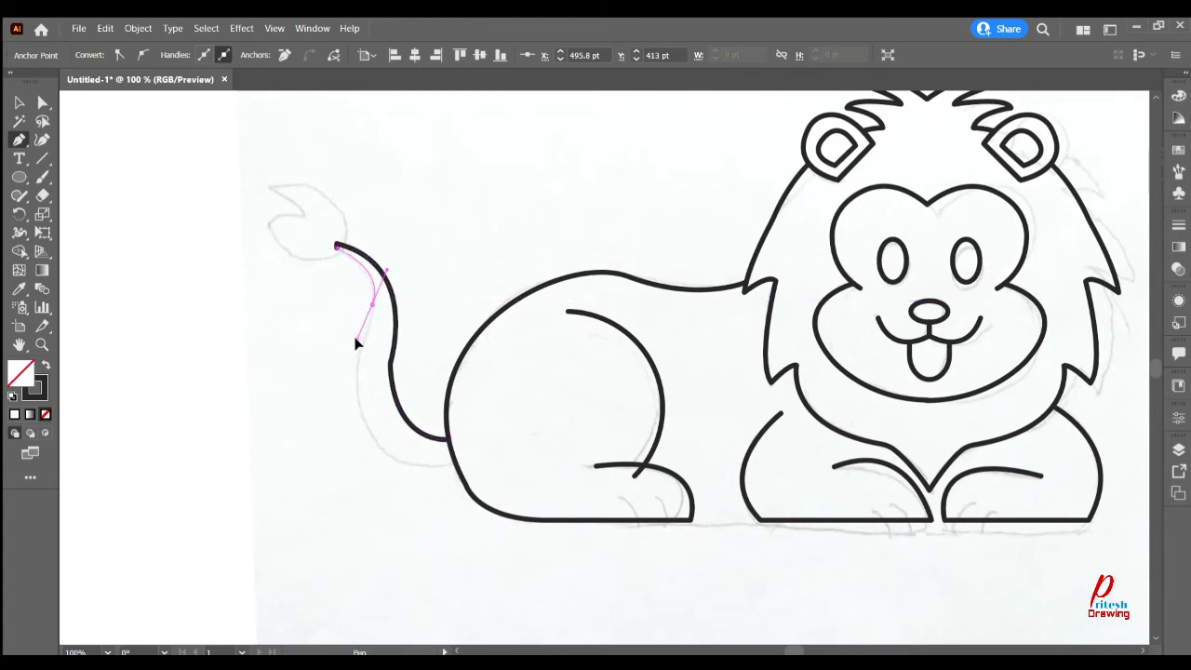
drag(373, 305, 370, 322)
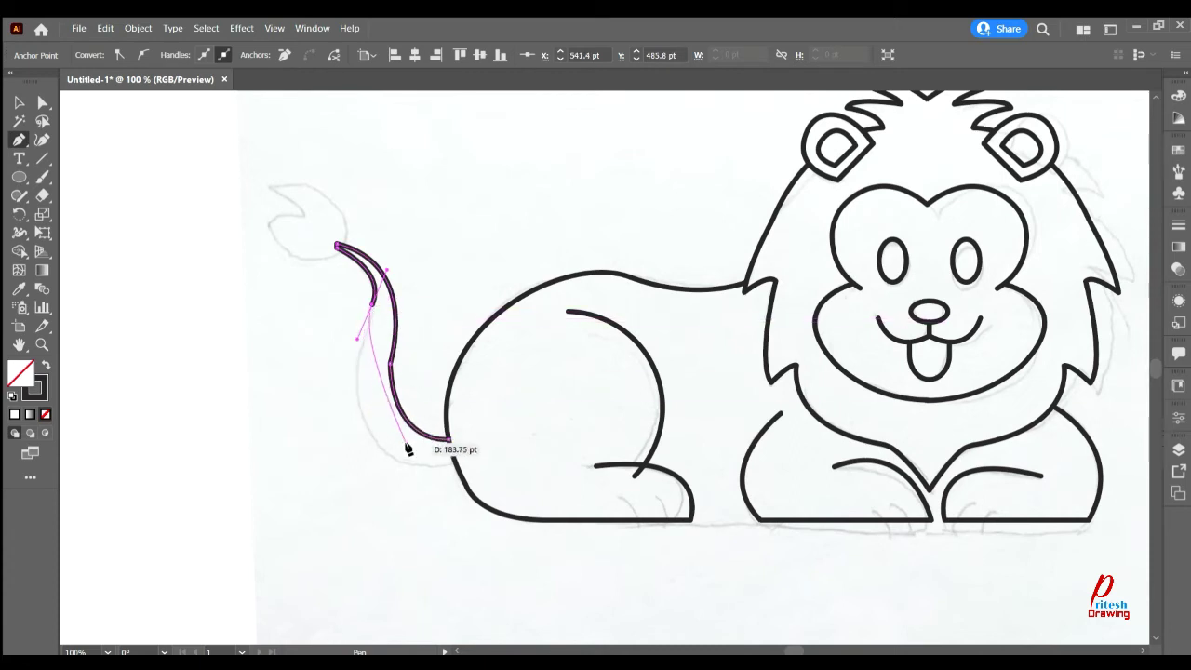
drag(413, 462, 493, 482)
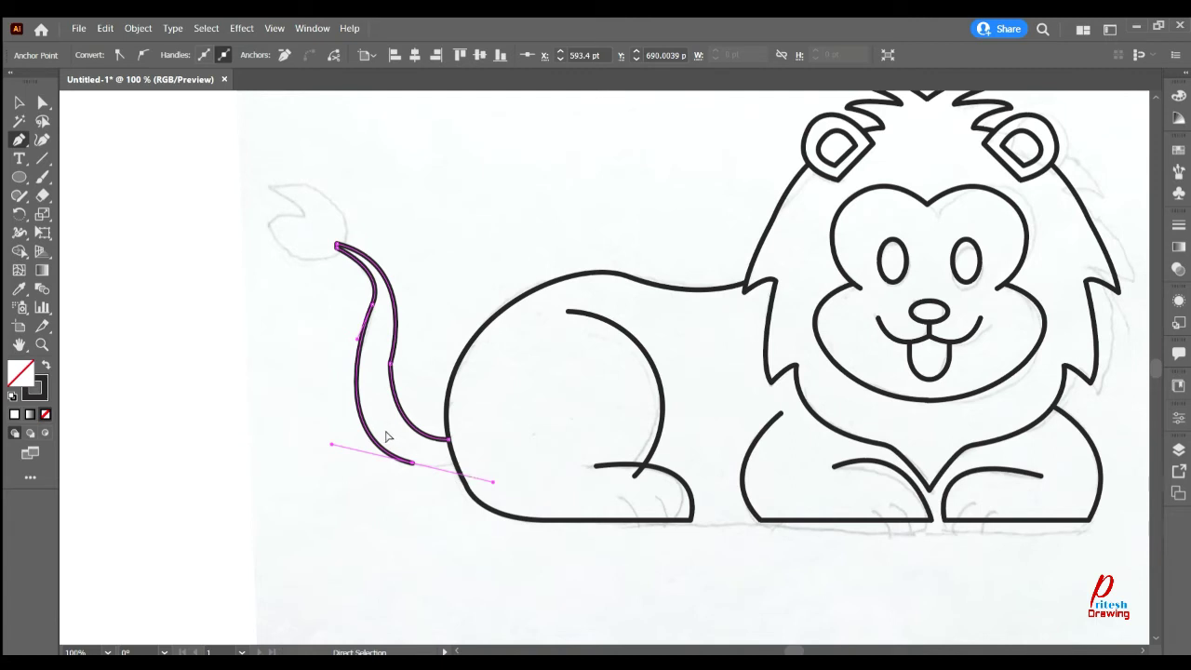
key(ctrl+z)
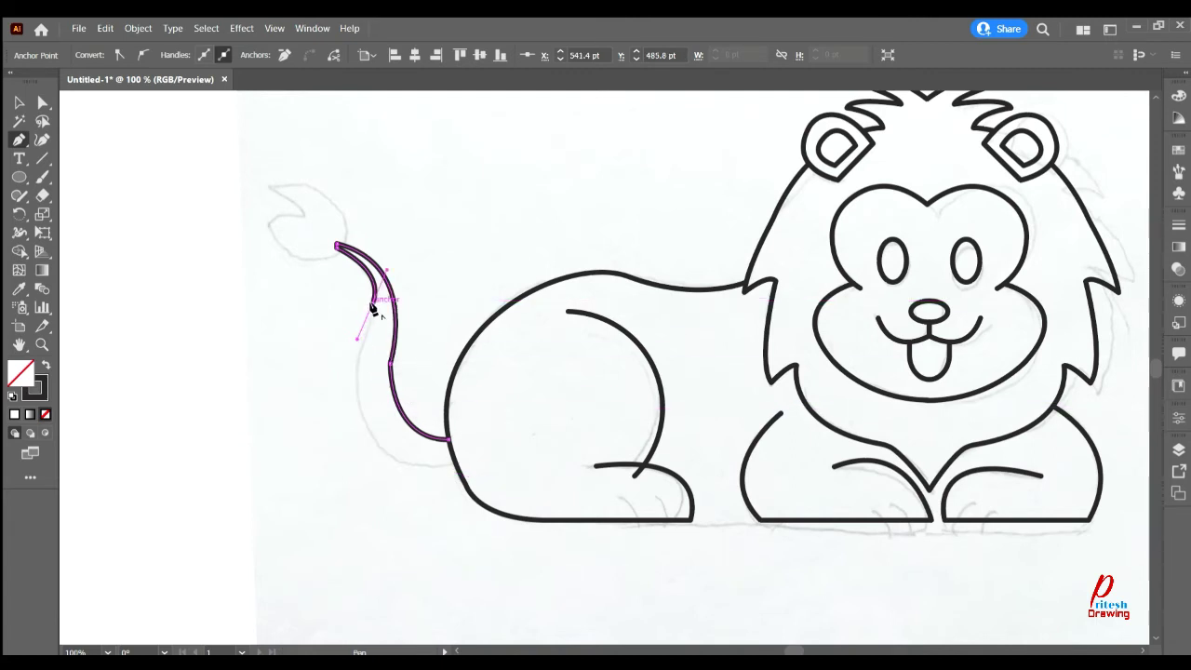
drag(372, 306, 369, 424)
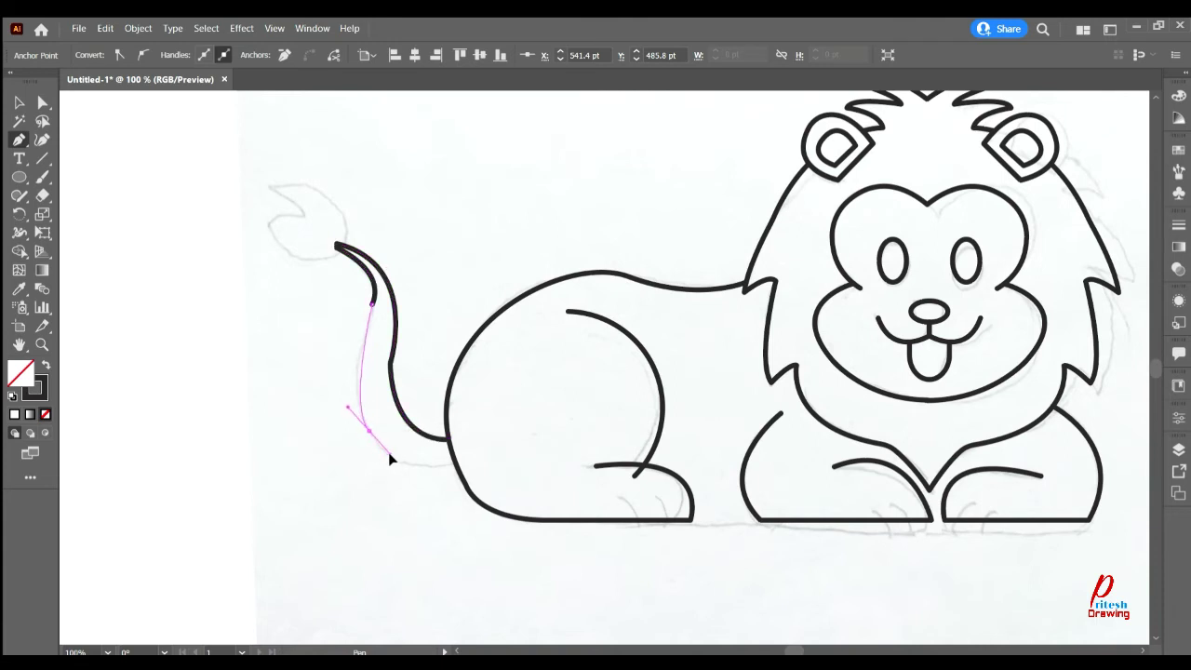
drag(399, 470, 395, 463)
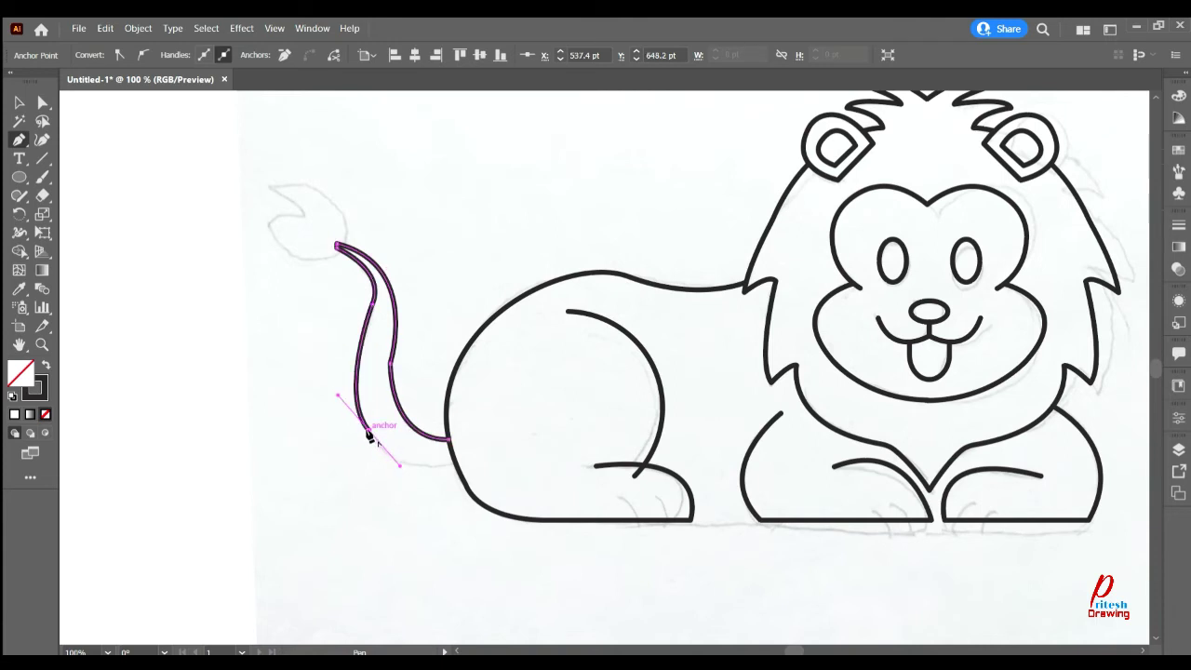
drag(454, 461, 518, 452)
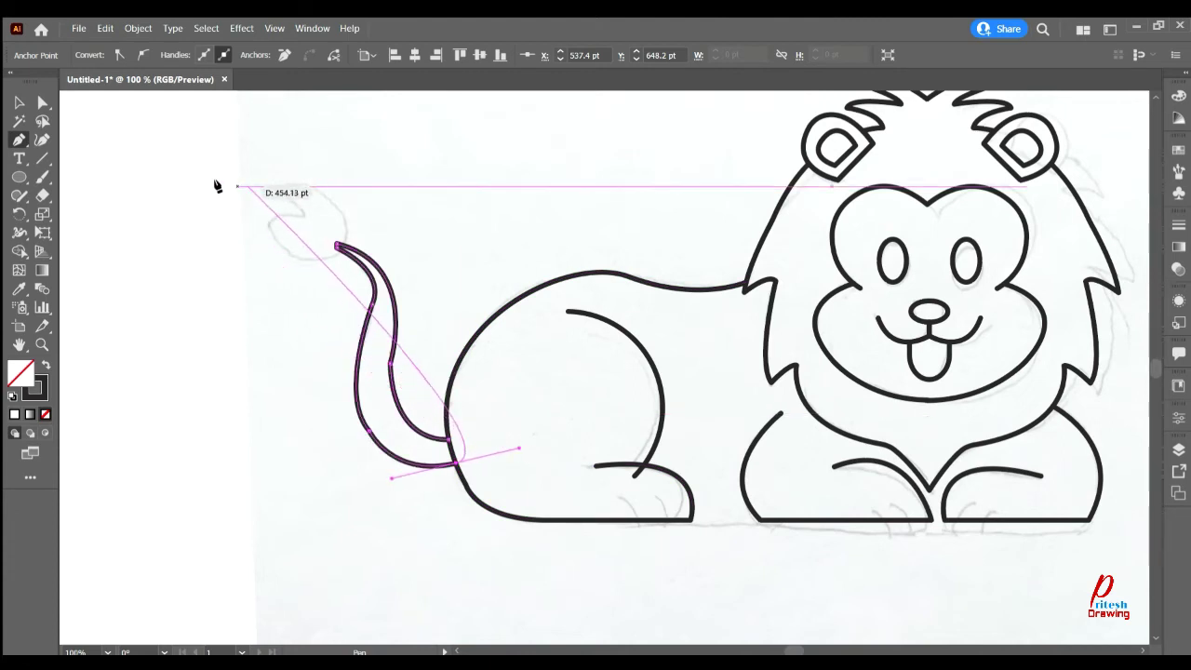
ctrl+click(307, 221)
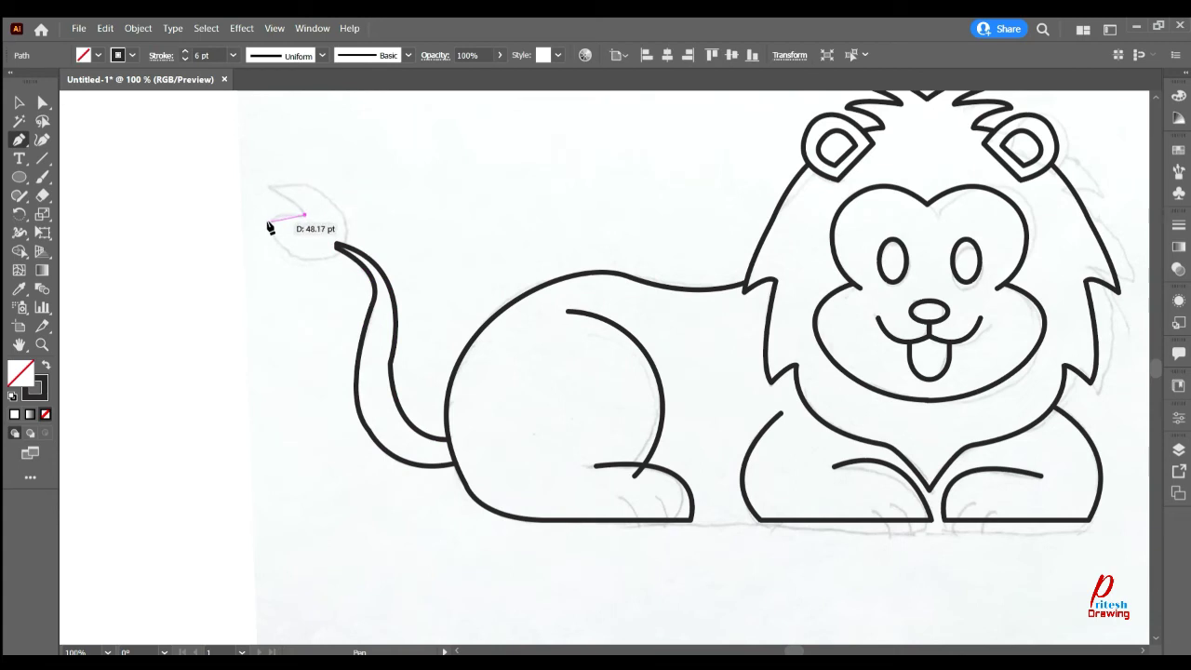
- Loop a curled tuft outline from the tail's end around the sketched tuft
drag(263, 234, 268, 230)
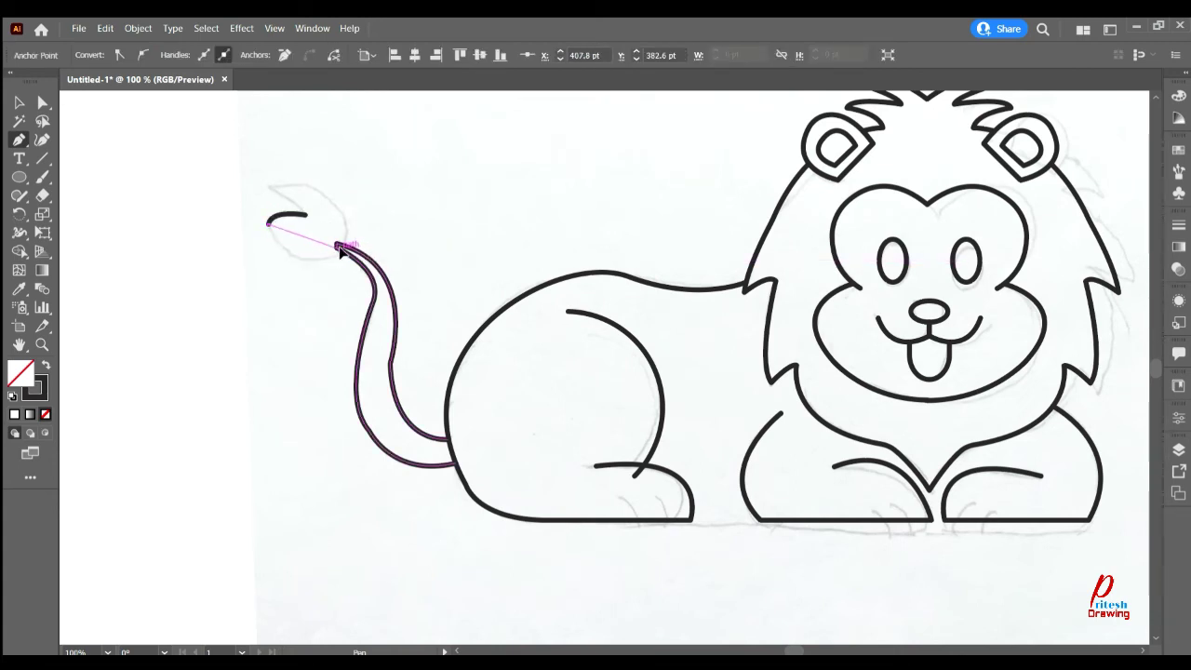
drag(338, 248, 389, 213)
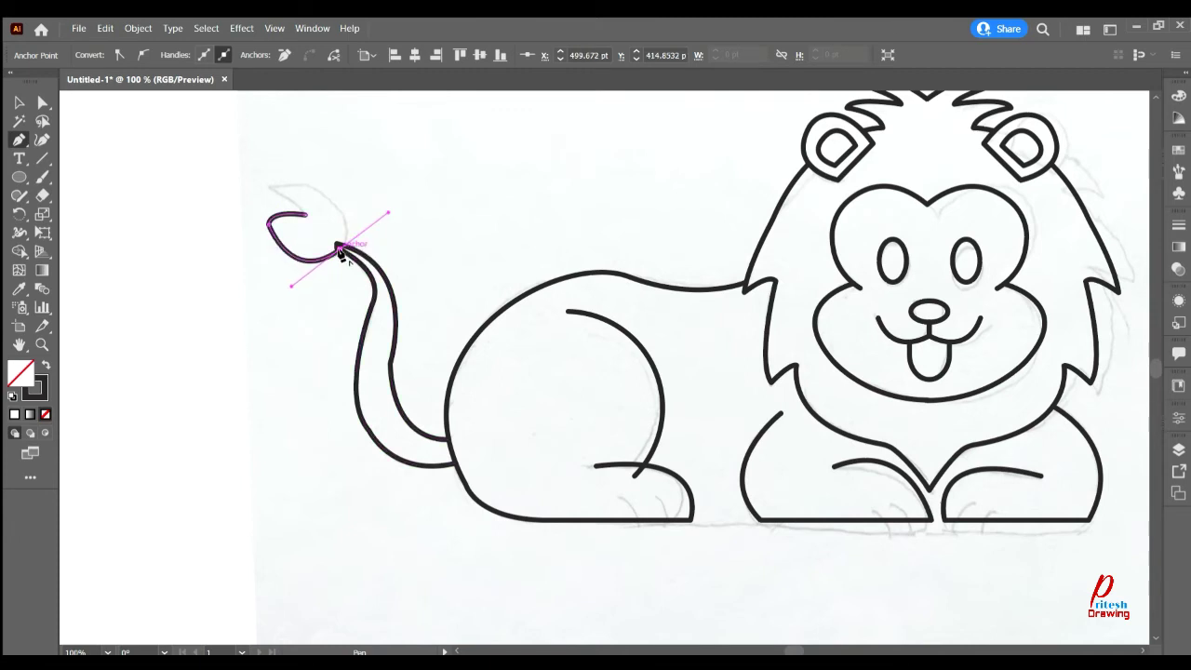
drag(312, 187, 298, 189)
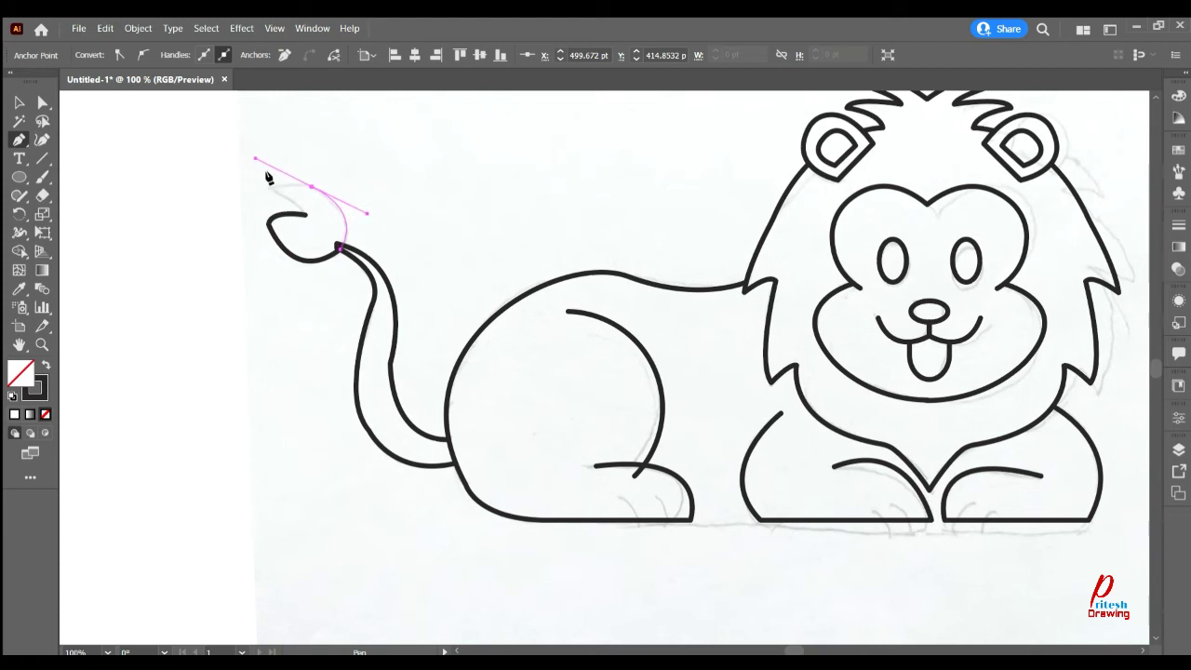
drag(307, 220, 310, 192)
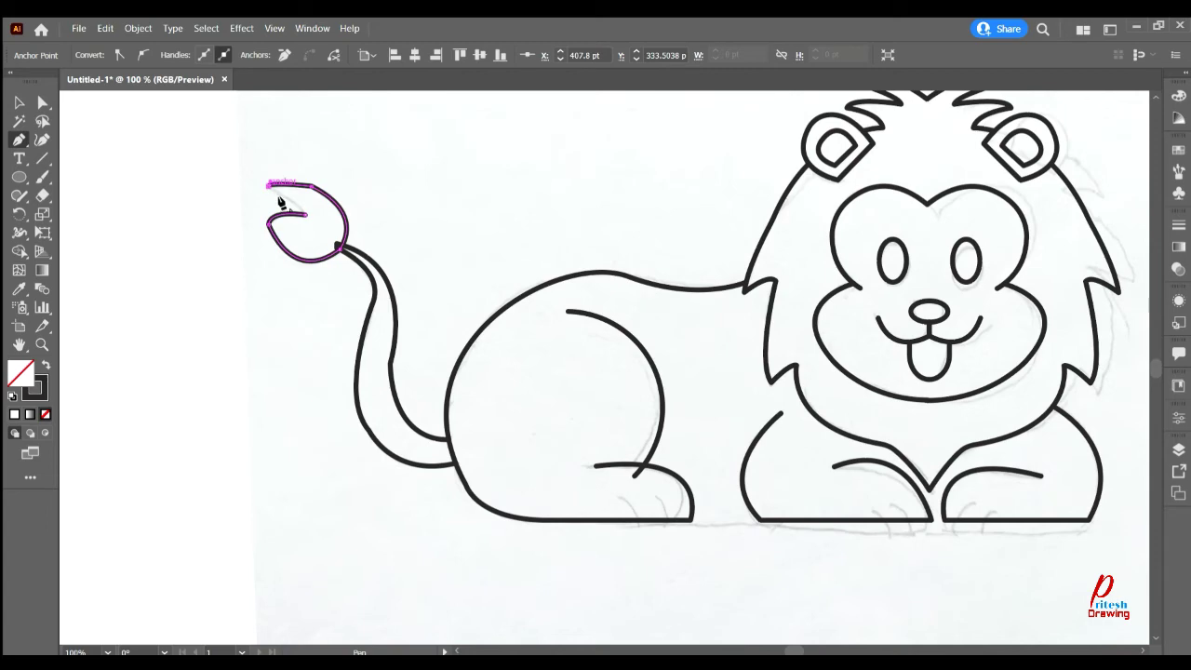
drag(306, 218, 306, 215)
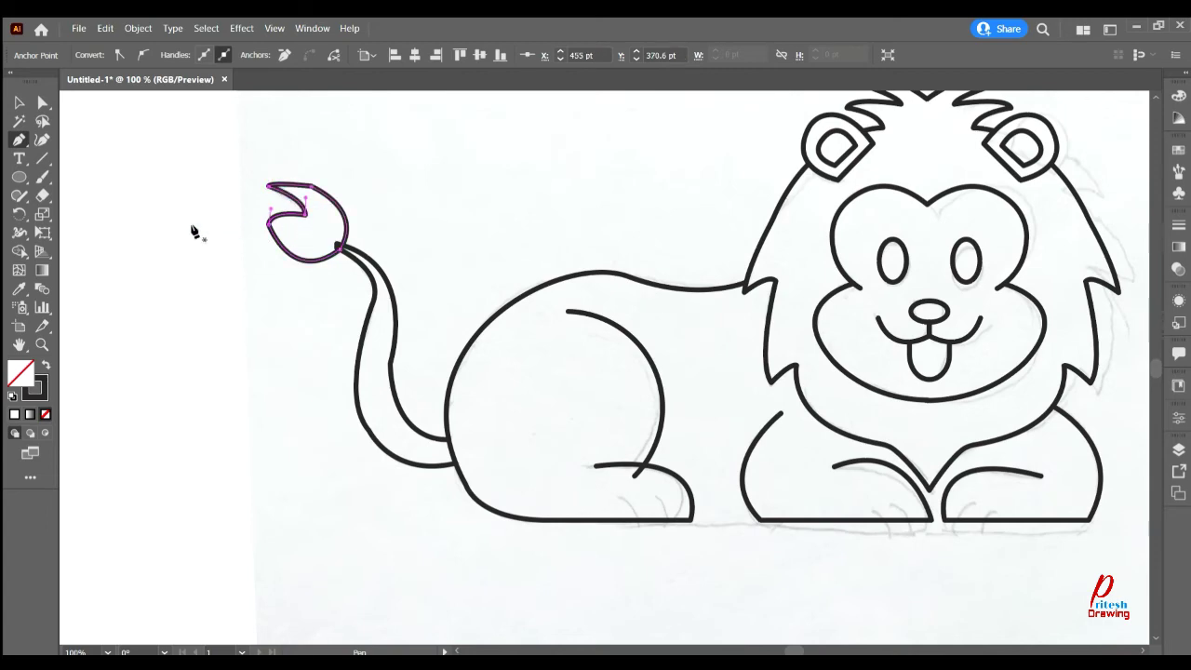
- Extend the body outline's bottom line over to the front leg
click(581, 342)
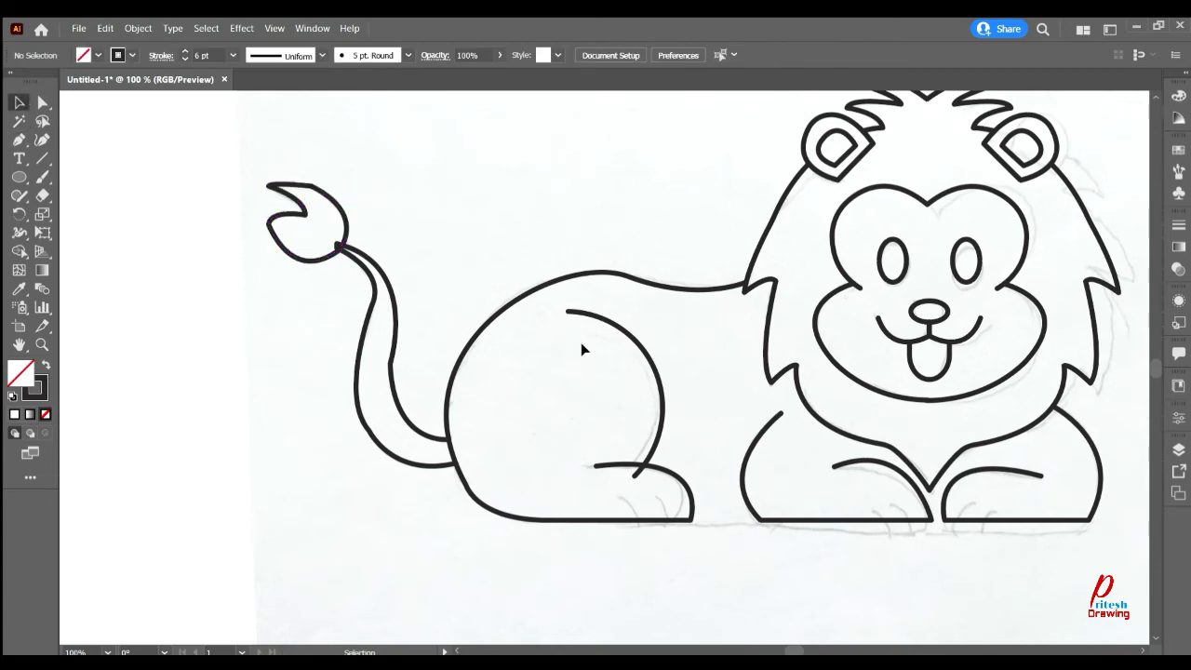
key(p)
scroll(508, 512, right, 4)
click(506, 509)
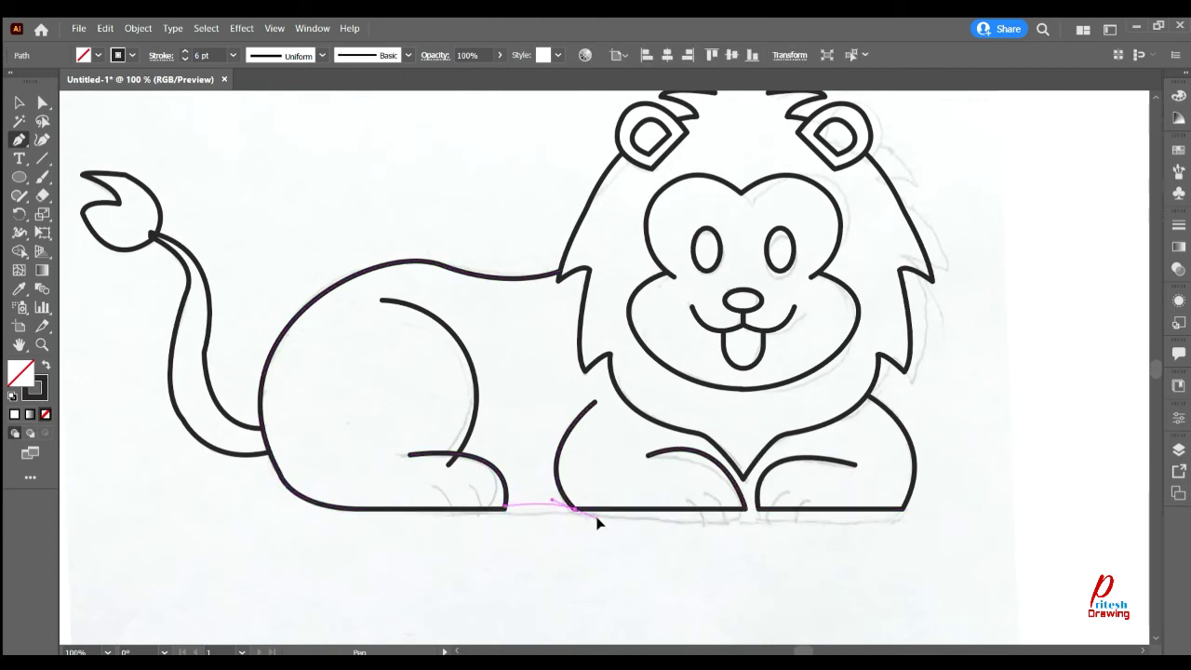
drag(612, 534, 611, 534)
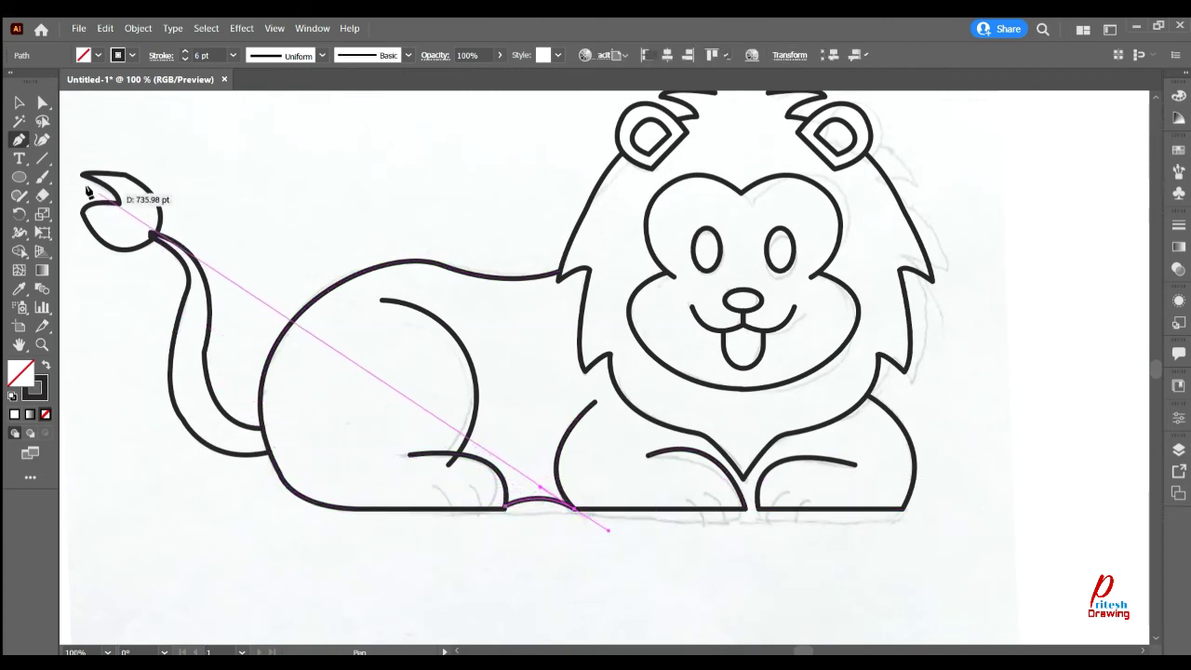
key(Escape)
- Bridge the short ground-line gap to the right leg and fill the right eye black
click(742, 507)
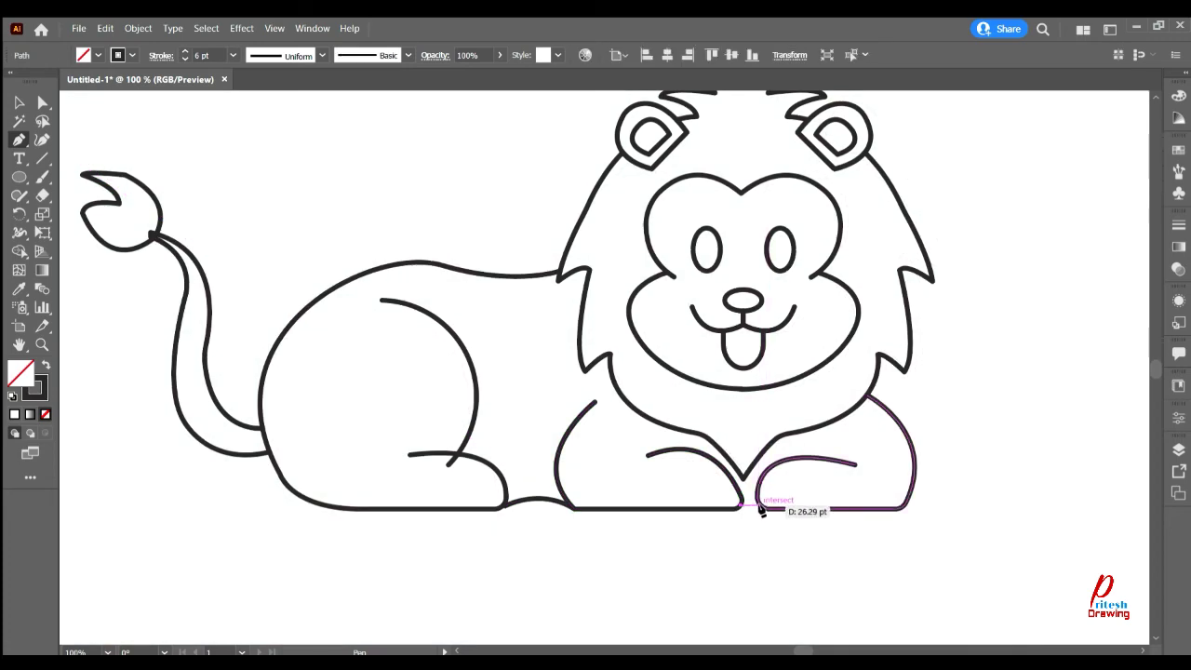
click(761, 507)
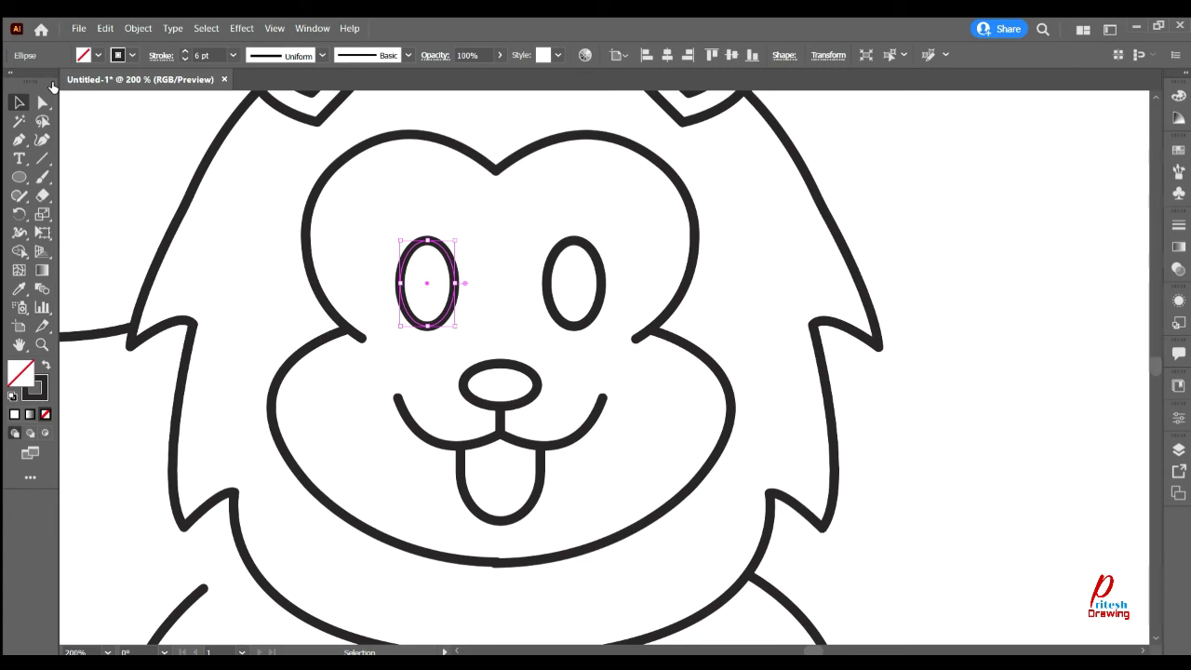
click(549, 265)
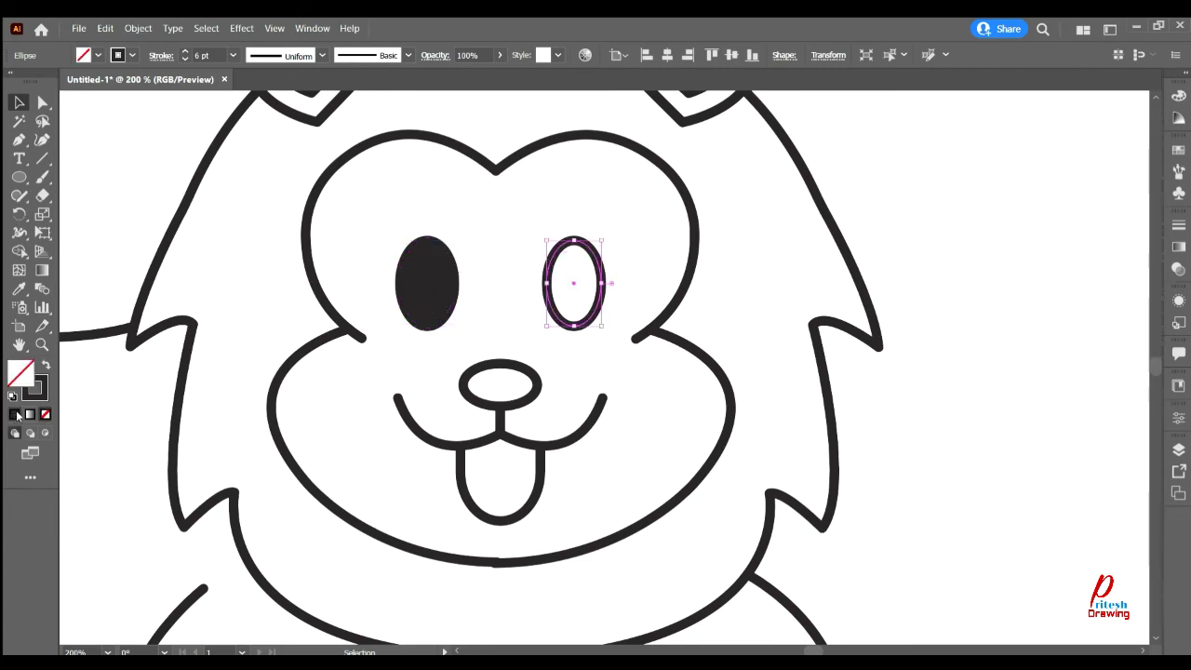
click(15, 413)
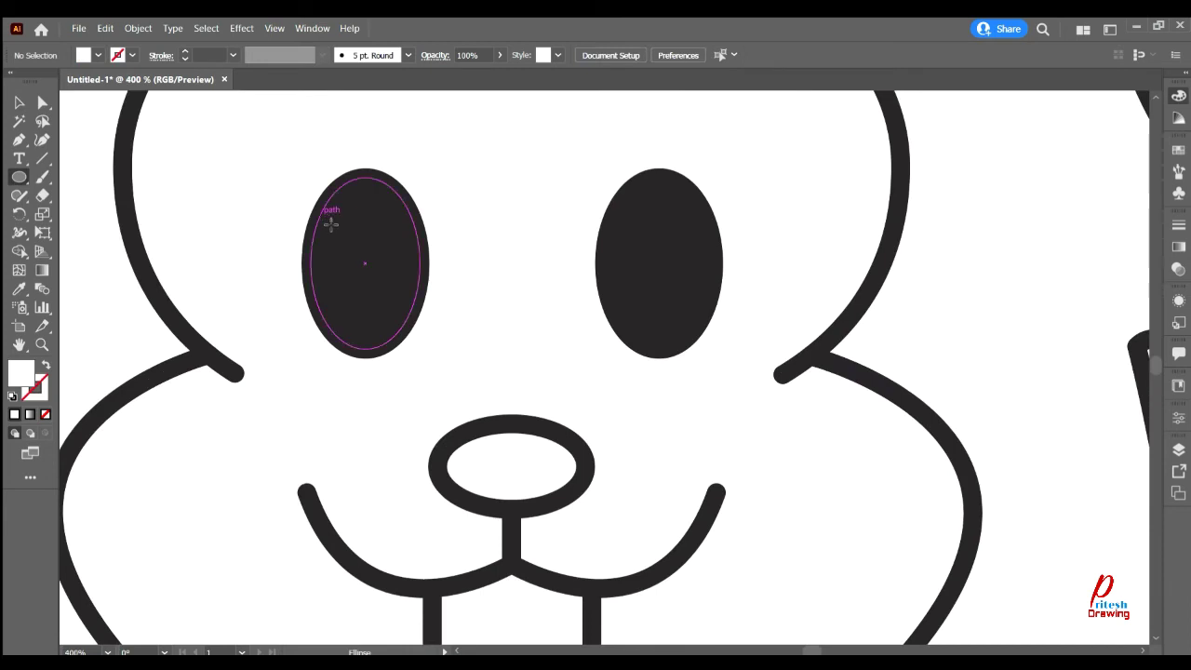
- Add two white highlight circles to each eye and fill the nose solid black
drag(320, 214, 370, 263)
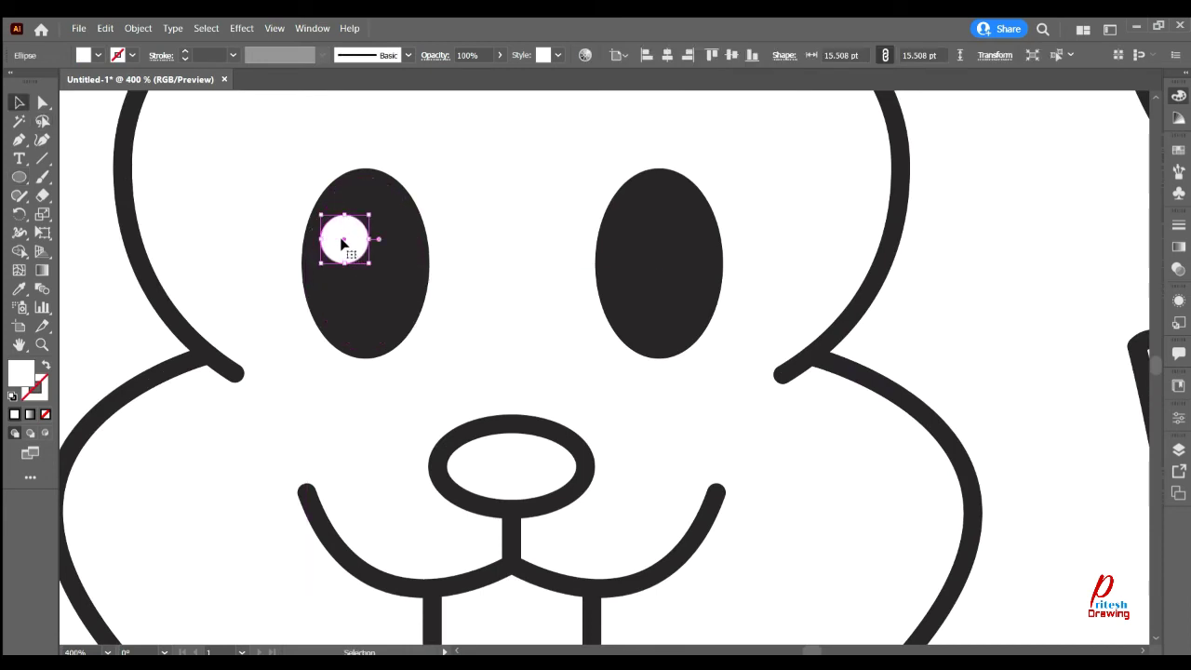
mouse_move(341, 238)
mouse_down()
mouse_move(380, 297)
mouse_move(626, 245)
mouse_up()
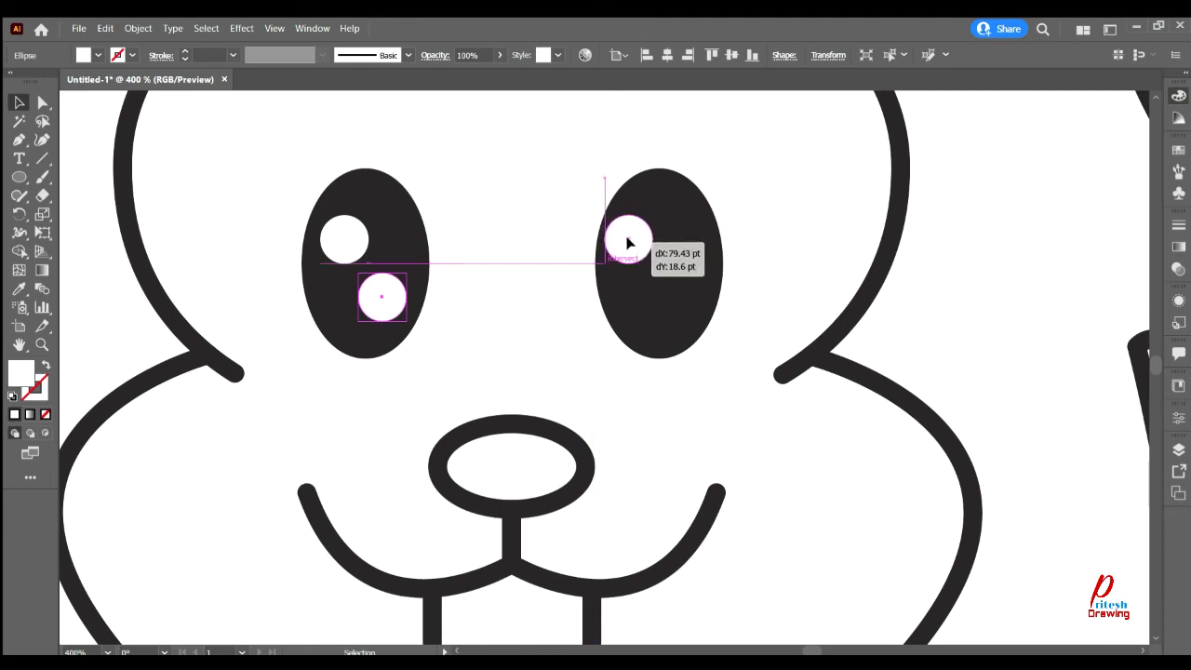
drag(628, 243, 670, 296)
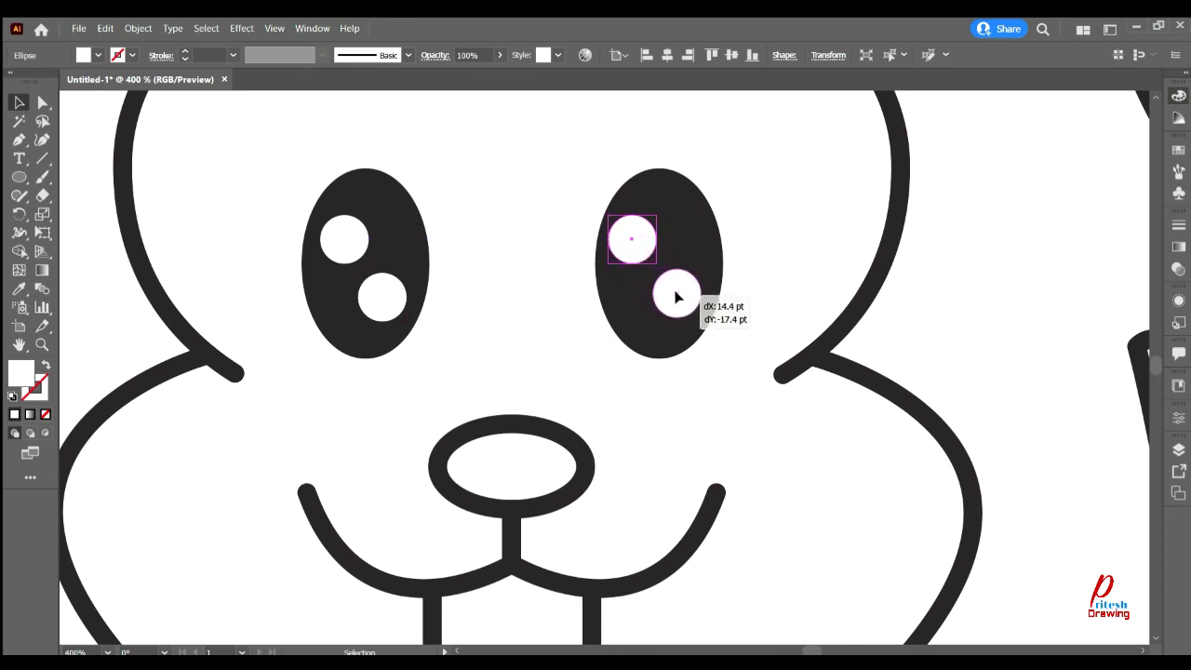
drag(677, 296, 677, 296)
click(737, 364)
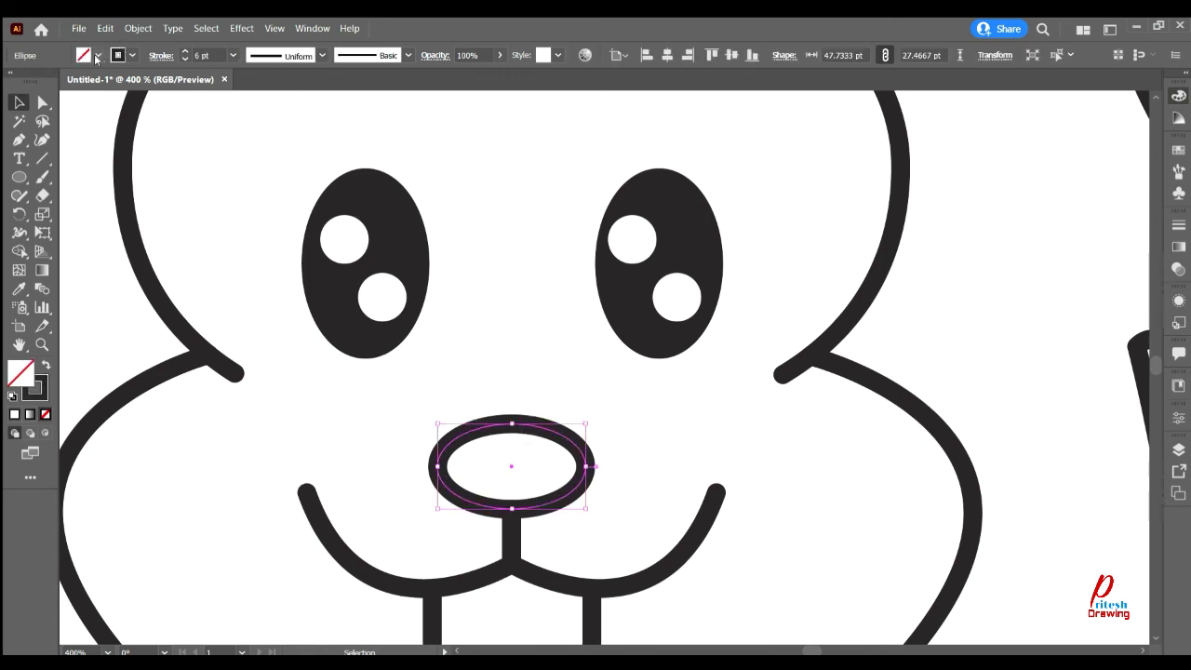
key(comma)
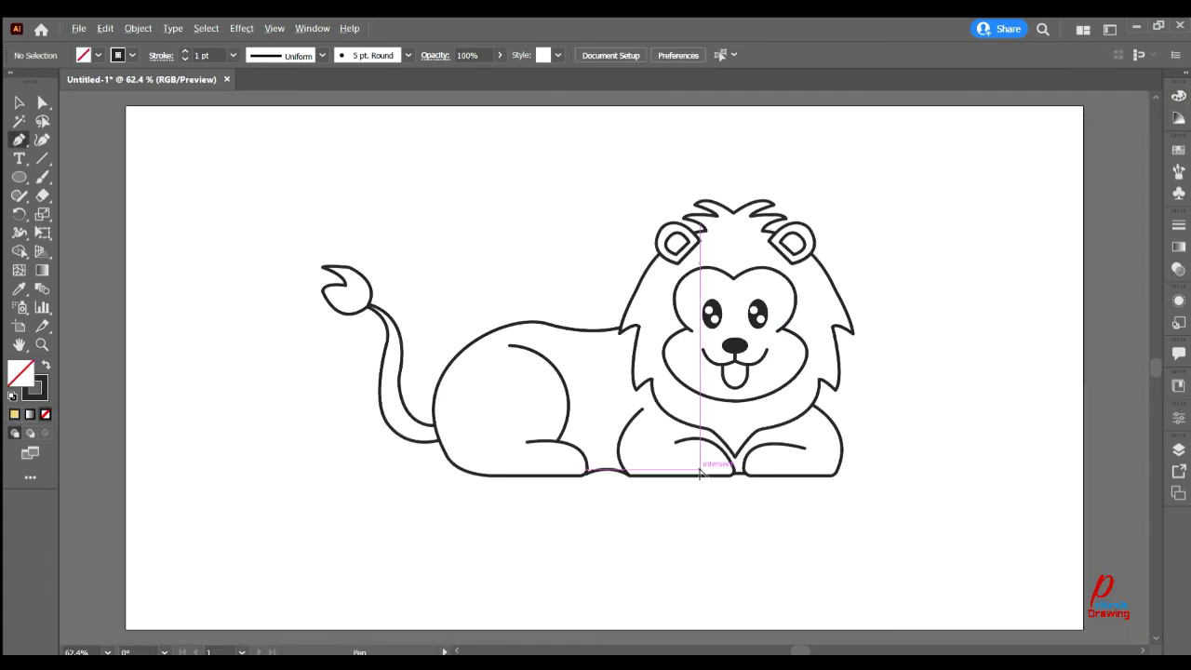
- Draw two curved toe lines on the front paw
scroll(700, 474, up, 4)
scroll(870, 535, up, 2)
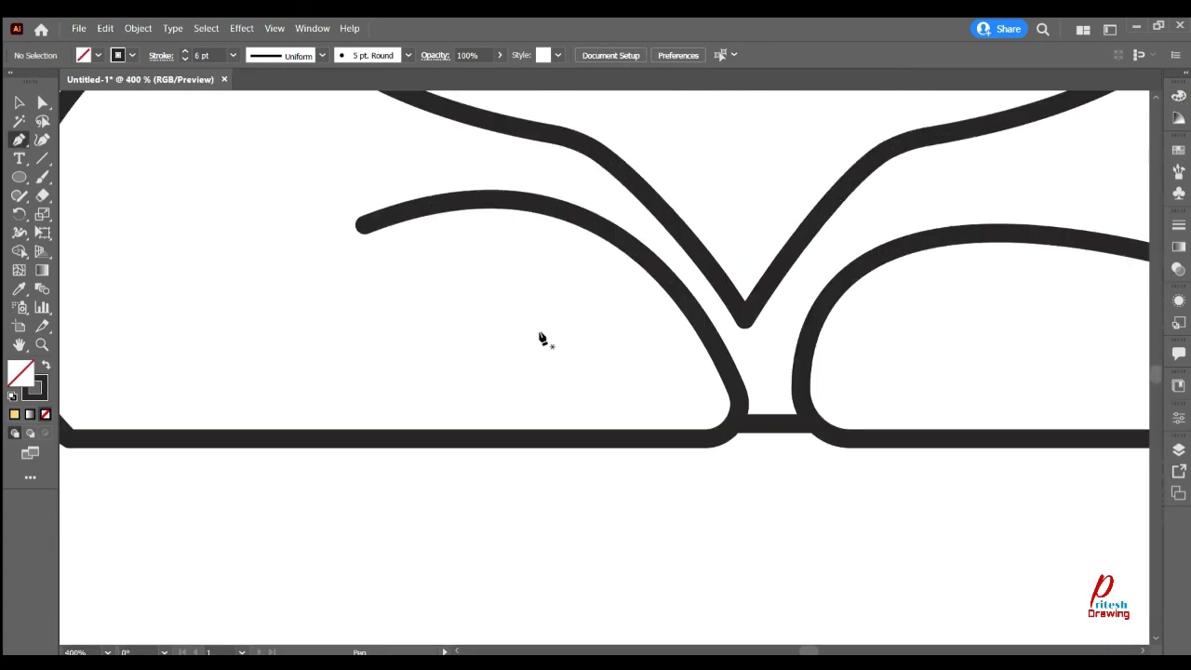
click(540, 334)
drag(583, 440, 536, 517)
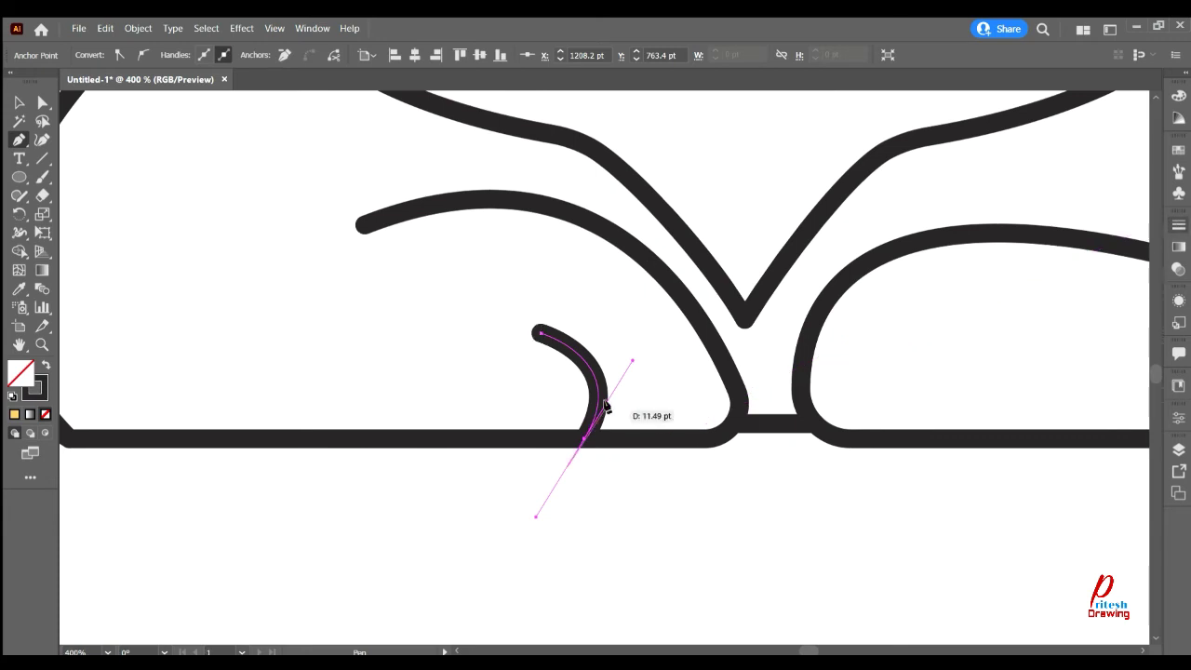
key(Escape)
click(629, 329)
mouse_move(666, 437)
mouse_down()
mouse_move(668, 477)
mouse_move(652, 463)
mouse_up()
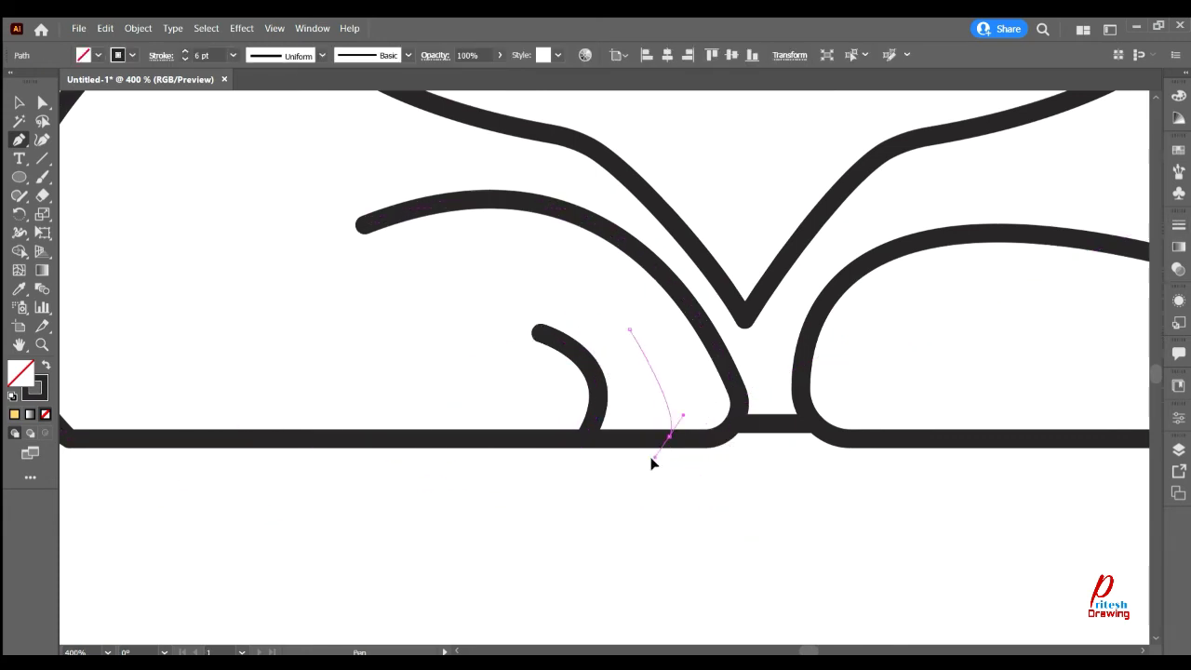
key(Escape)
- Add curved toe lines to the other front paw and the back paw
drag(949, 394, 815, 422)
click(823, 359)
drag(802, 461, 838, 506)
drag(732, 465, 771, 545)
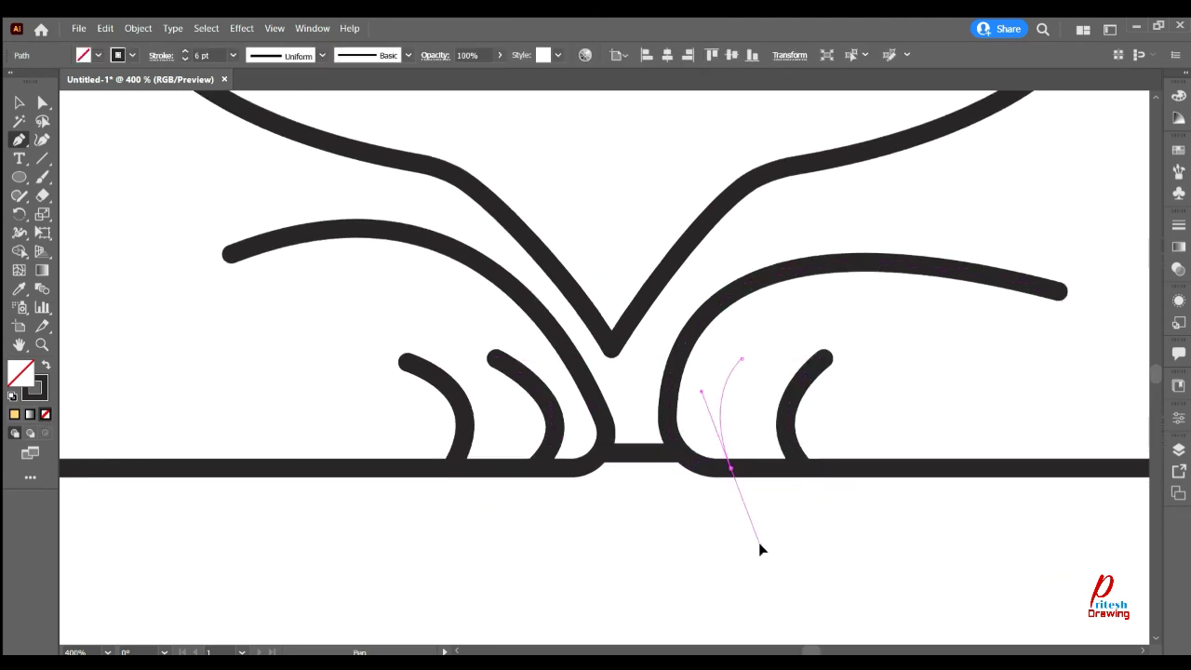
mouse_move(214, 217)
mouse_down()
mouse_move(556, 273)
mouse_move(687, 256)
mouse_up()
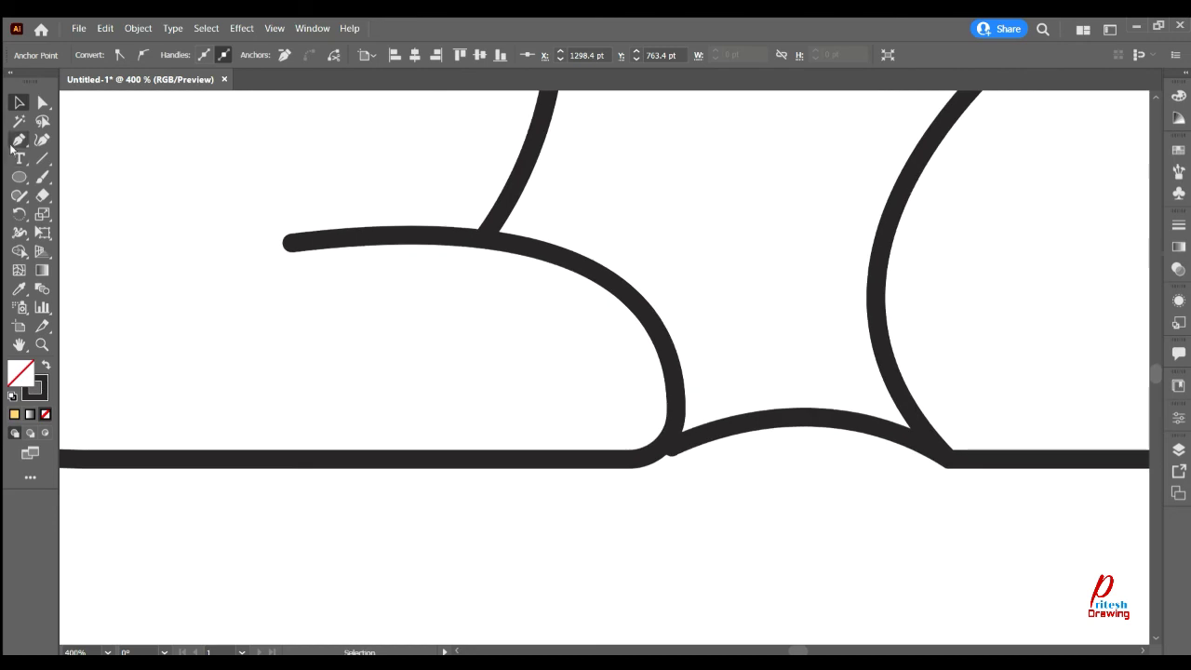
drag(510, 444, 605, 461)
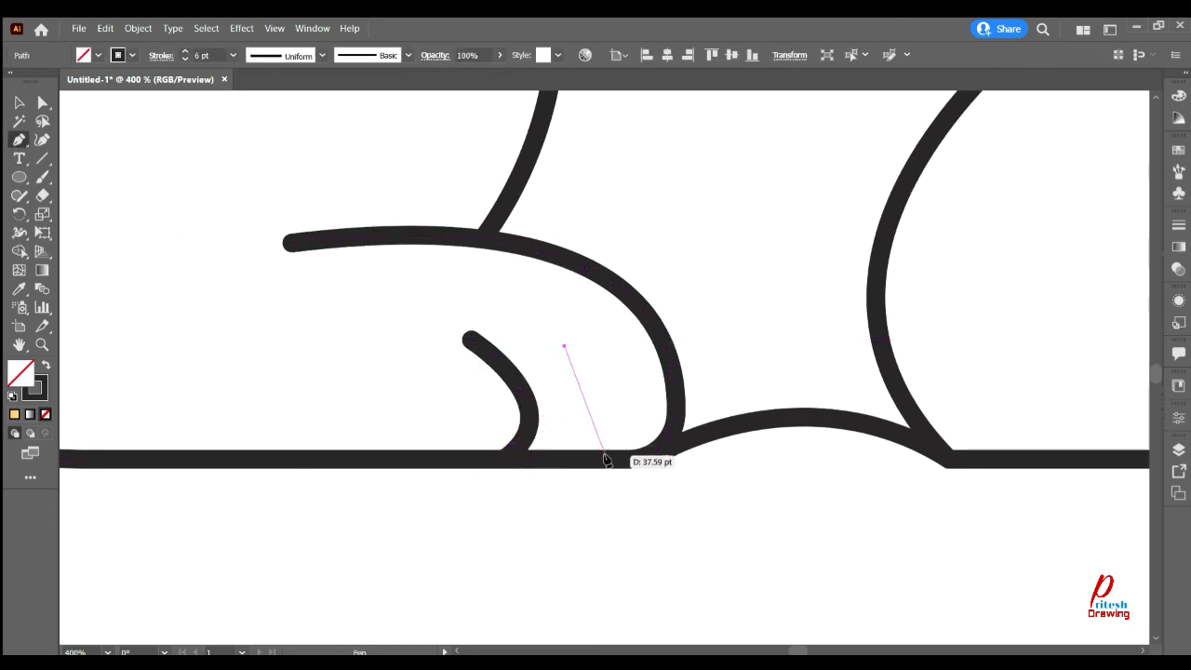
- Taper the tops of the first toe lines with the Width tool
key(shift+w)
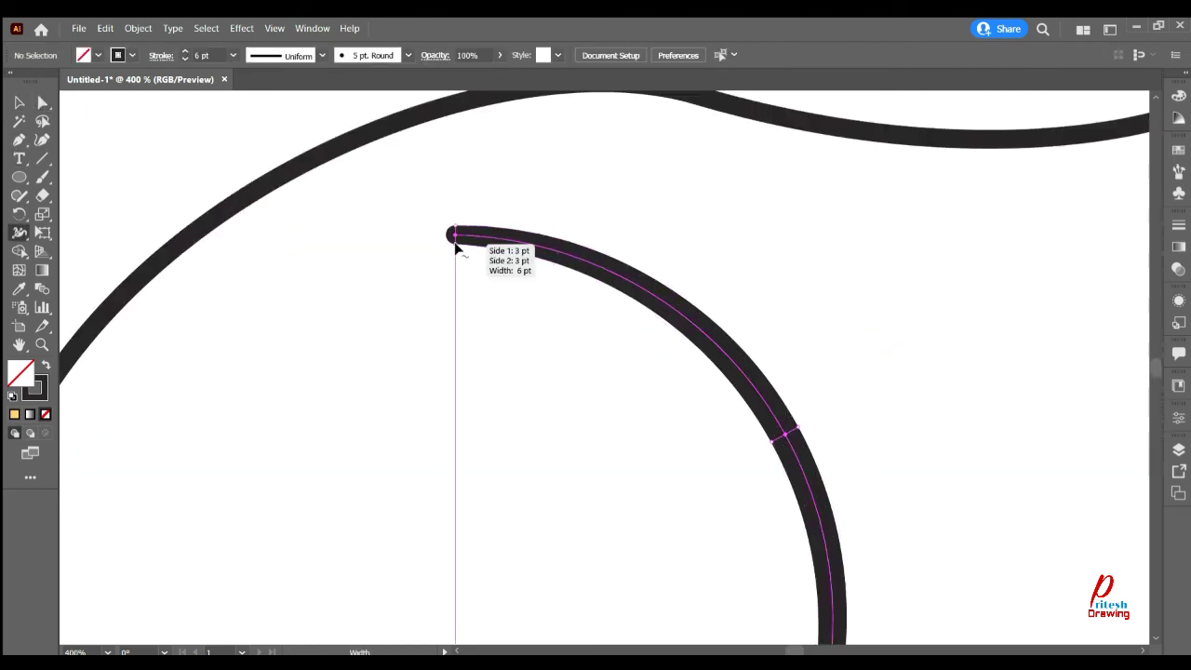
scroll(736, 492, up, 5)
drag(563, 494, 566, 495)
scroll(567, 494, down, 3)
drag(532, 454, 535, 456)
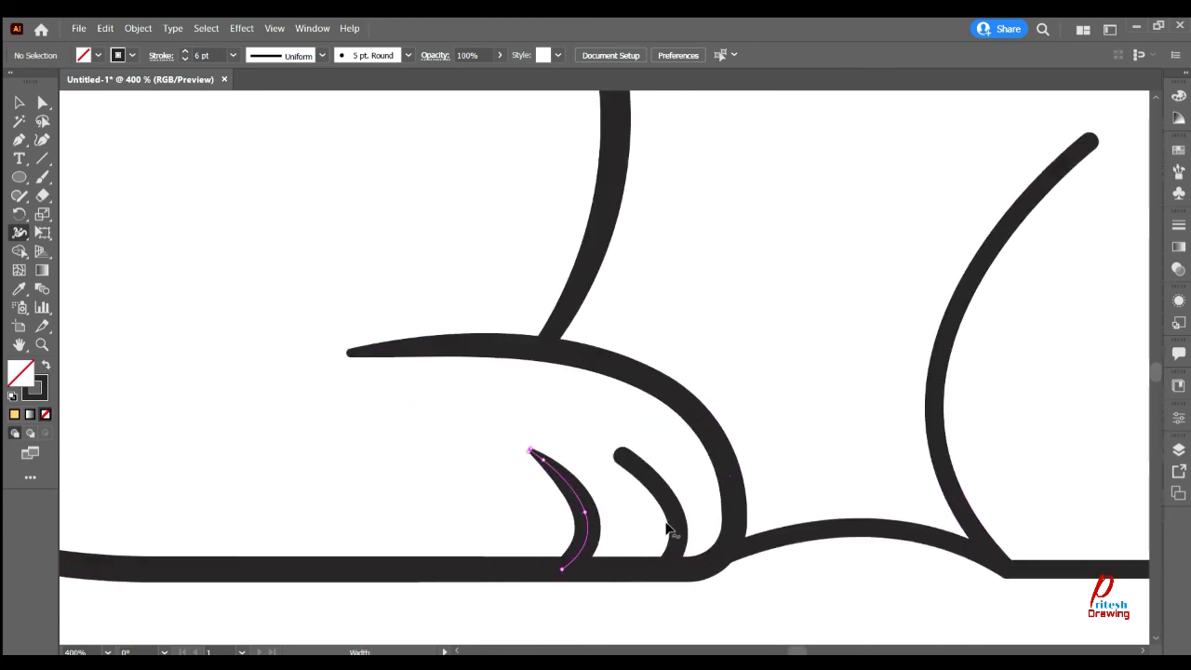
scroll(618, 468, right, 5)
drag(630, 452, 639, 412)
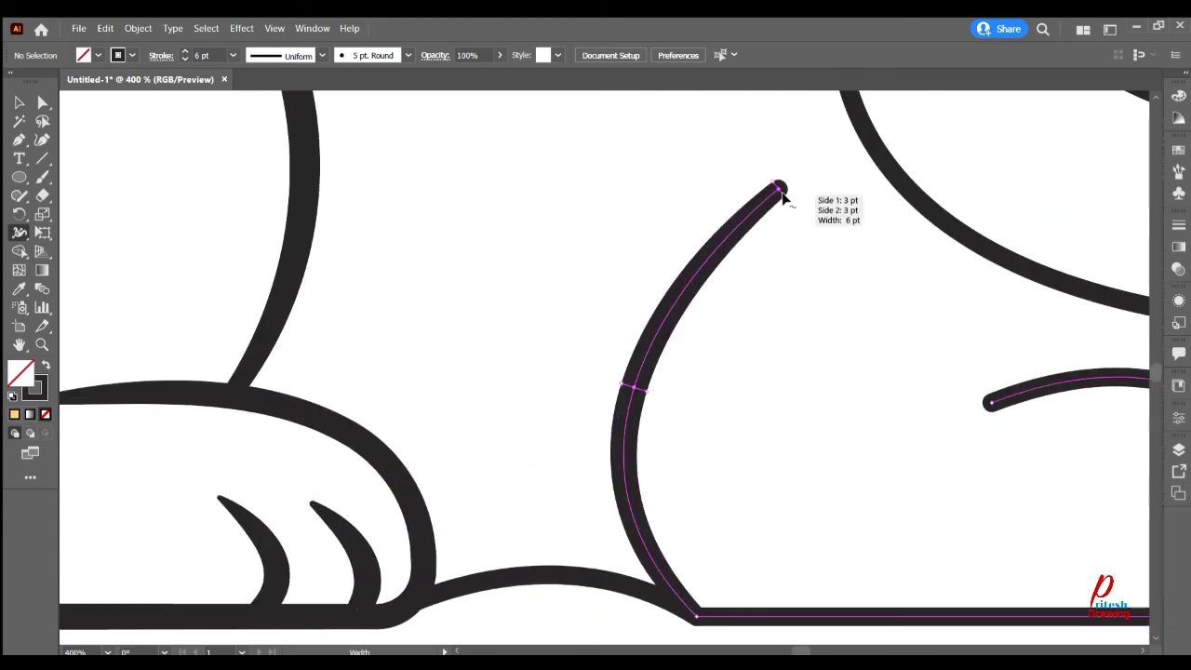
- Taper the remaining toe lines and the ends of the long leg and paw lines
drag(779, 192, 781, 195)
scroll(654, 487, down, 3)
drag(633, 404, 680, 431)
scroll(719, 409, right, 5)
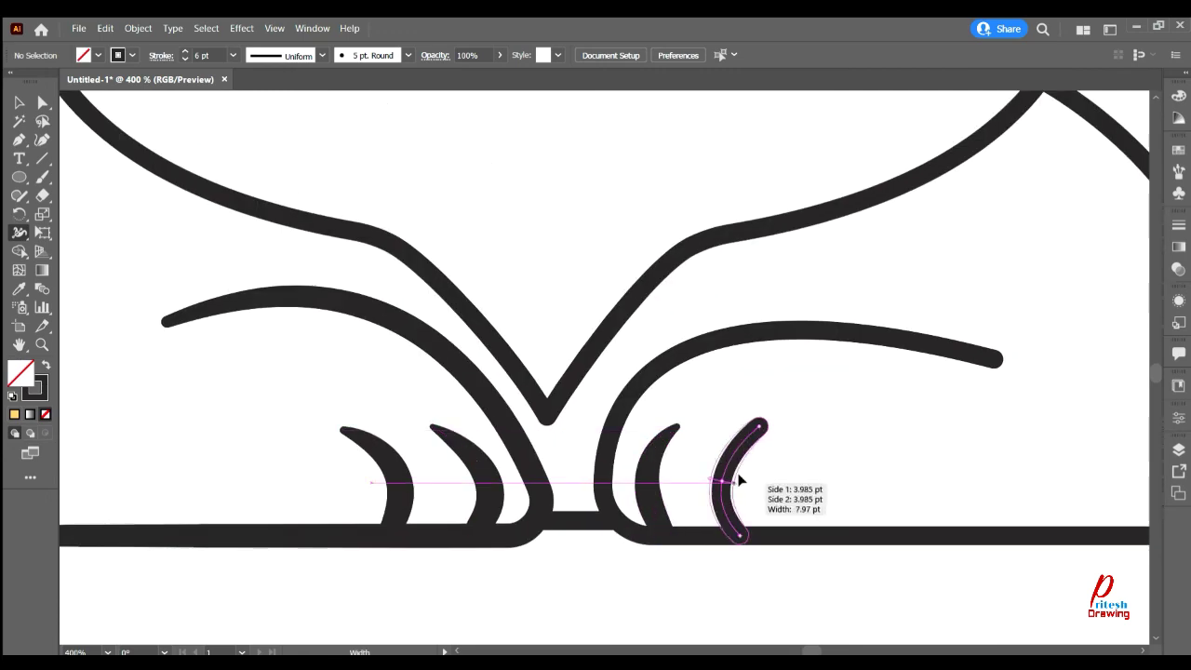
drag(758, 428, 761, 431)
drag(996, 359, 993, 365)
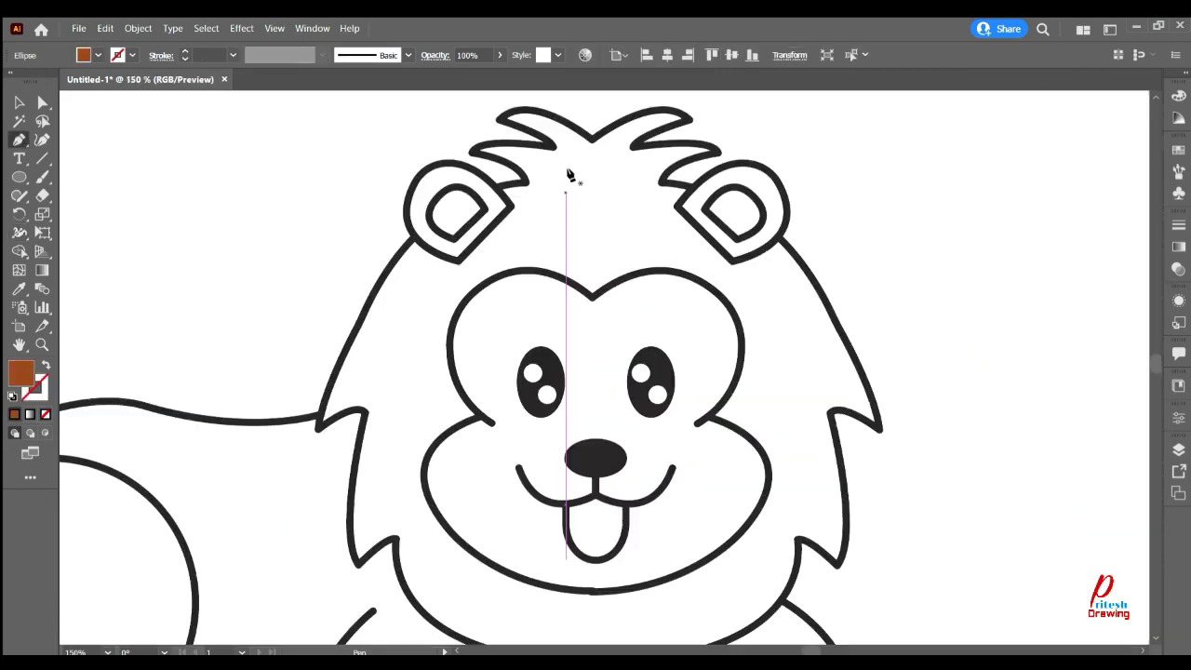
- Begin a brown fill shape inside the mane, tracing along the hair spikes
scroll(545, 252, up, 5)
click(565, 245)
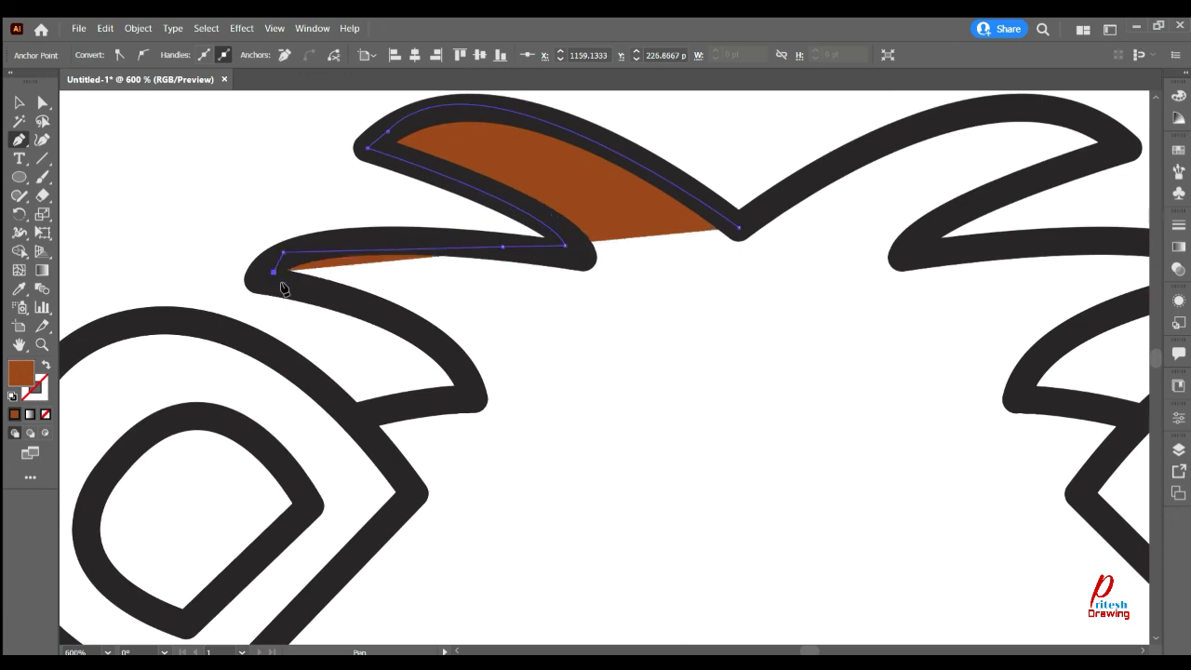
click(284, 252)
click(321, 301)
drag(472, 394, 470, 400)
click(359, 416)
scroll(410, 423, down, 2)
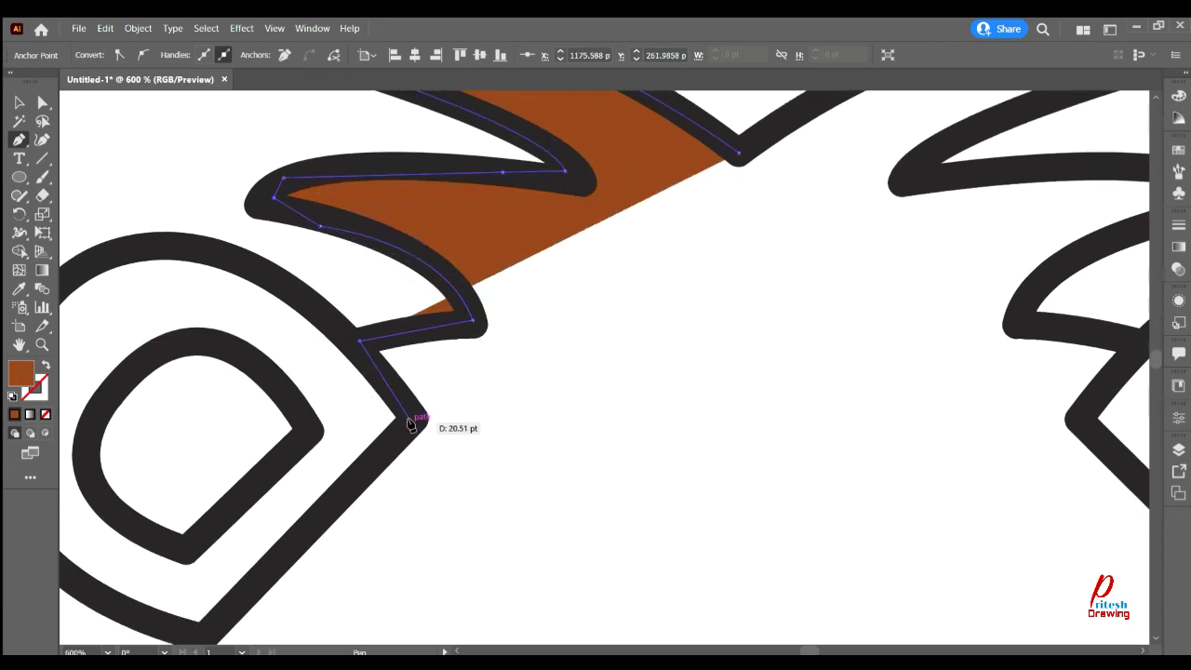
click(409, 424)
scroll(545, 412, down, 2)
click(228, 410)
- Continue the brown fill down the mane outline to its bottom corners
scroll(228, 409, down, 3)
drag(233, 398, 234, 505)
scroll(324, 547, down, 4)
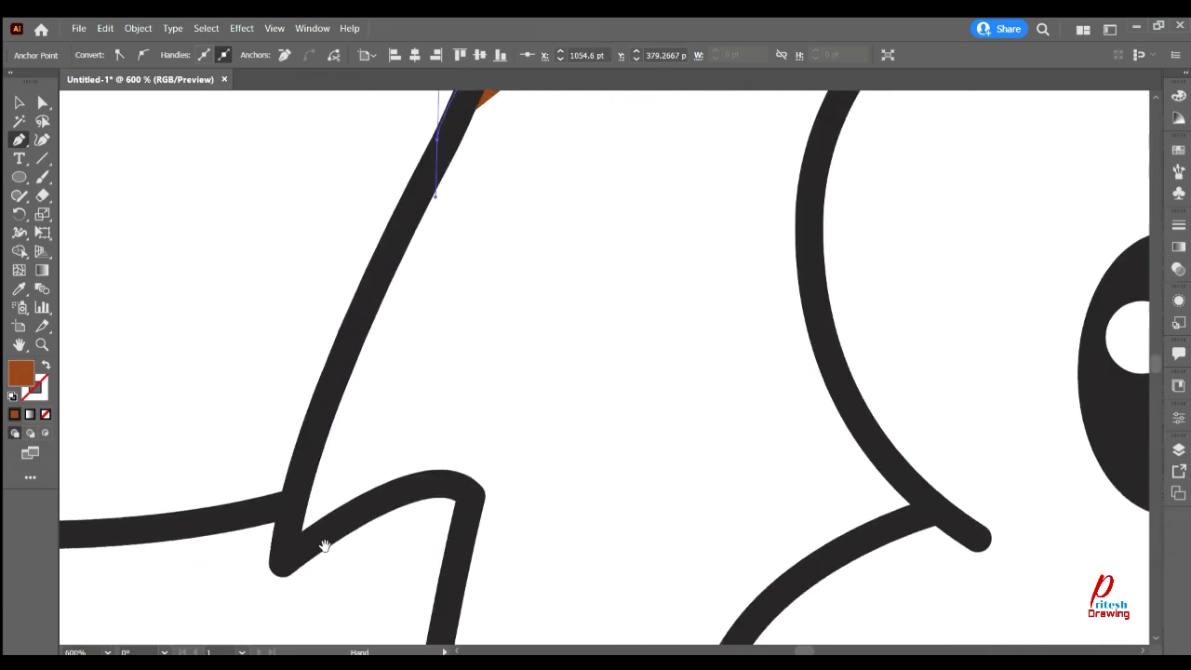
click(288, 532)
scroll(441, 532, down, 3)
click(407, 402)
click(447, 556)
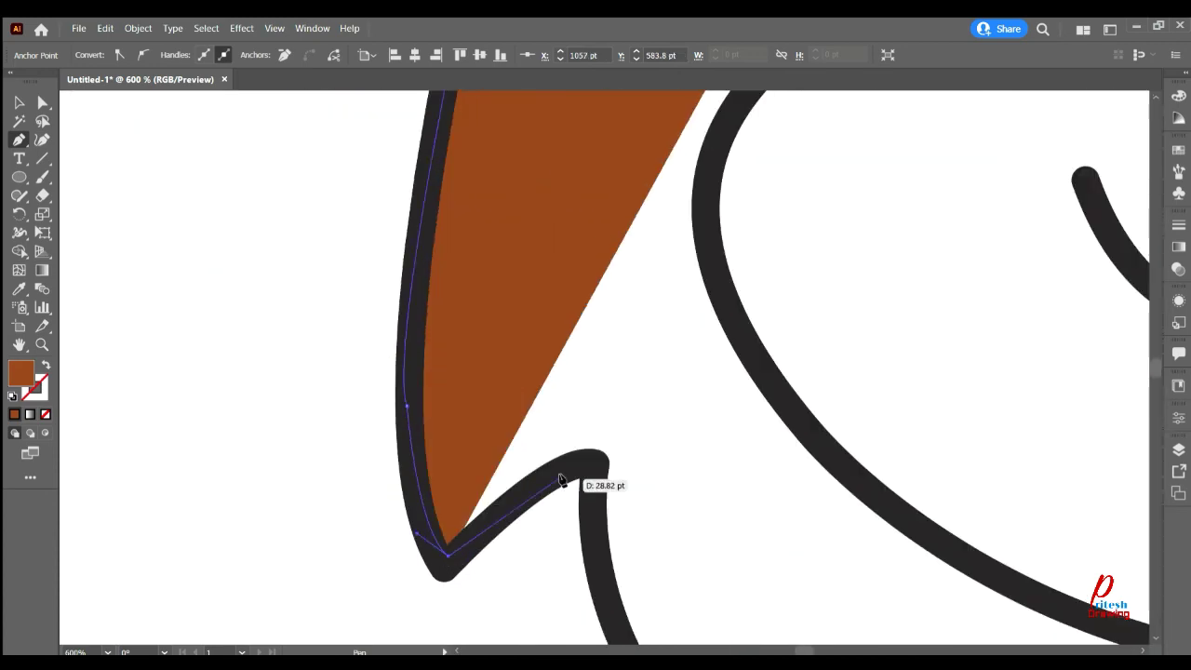
click(561, 480)
scroll(561, 480, down, 3)
click(372, 412)
scroll(372, 413, down, 3)
click(267, 425)
- Carry the brown fill along the bottom edge to the right notch and up the outer edge
click(459, 565)
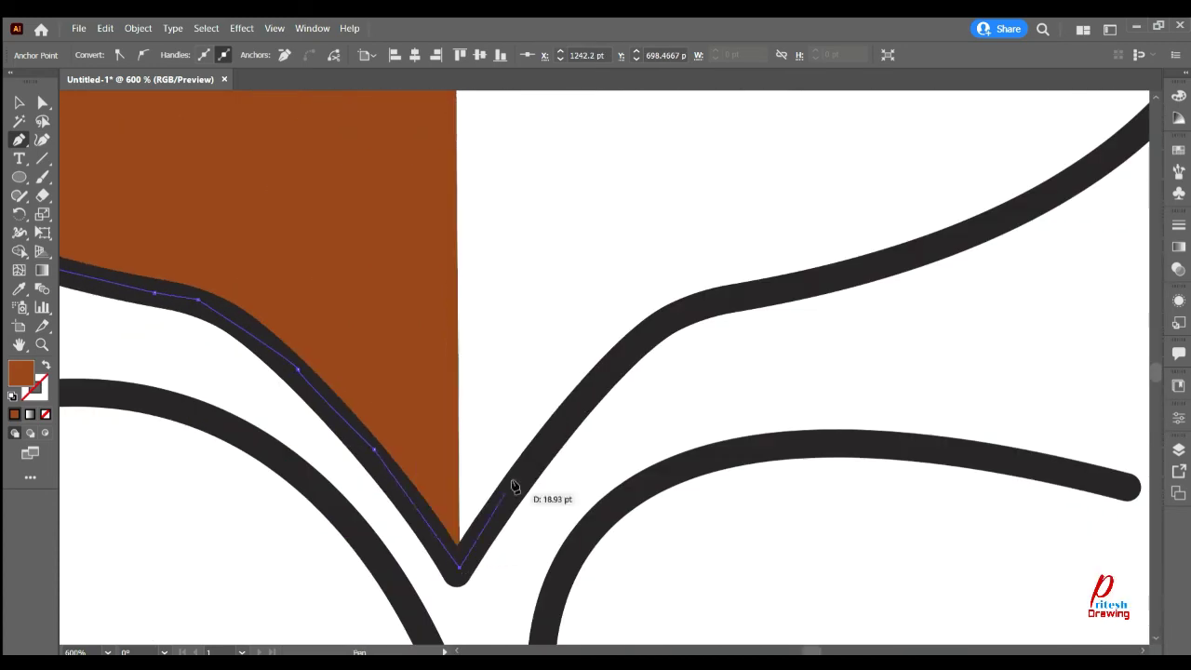
click(515, 486)
scroll(958, 226, down, 3)
click(944, 227)
scroll(958, 199, up, 3)
click(782, 290)
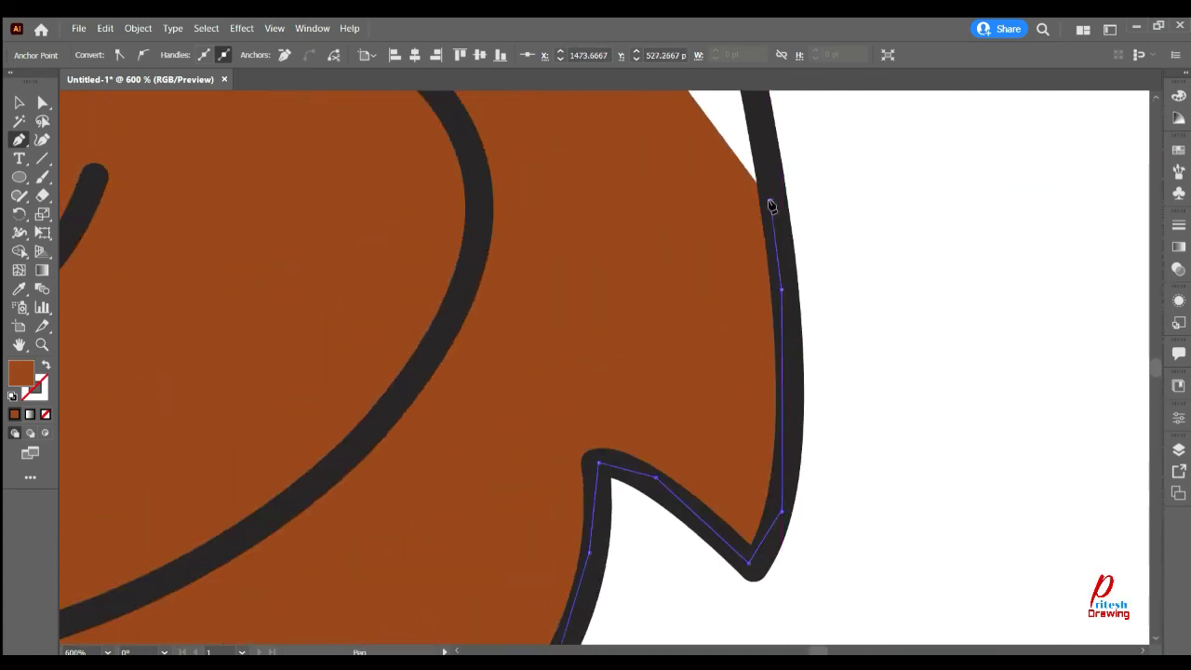
click(772, 206)
scroll(772, 206, up, 3)
click(918, 181)
scroll(904, 173, up, 3)
click(723, 194)
scroll(723, 194, up, 3)
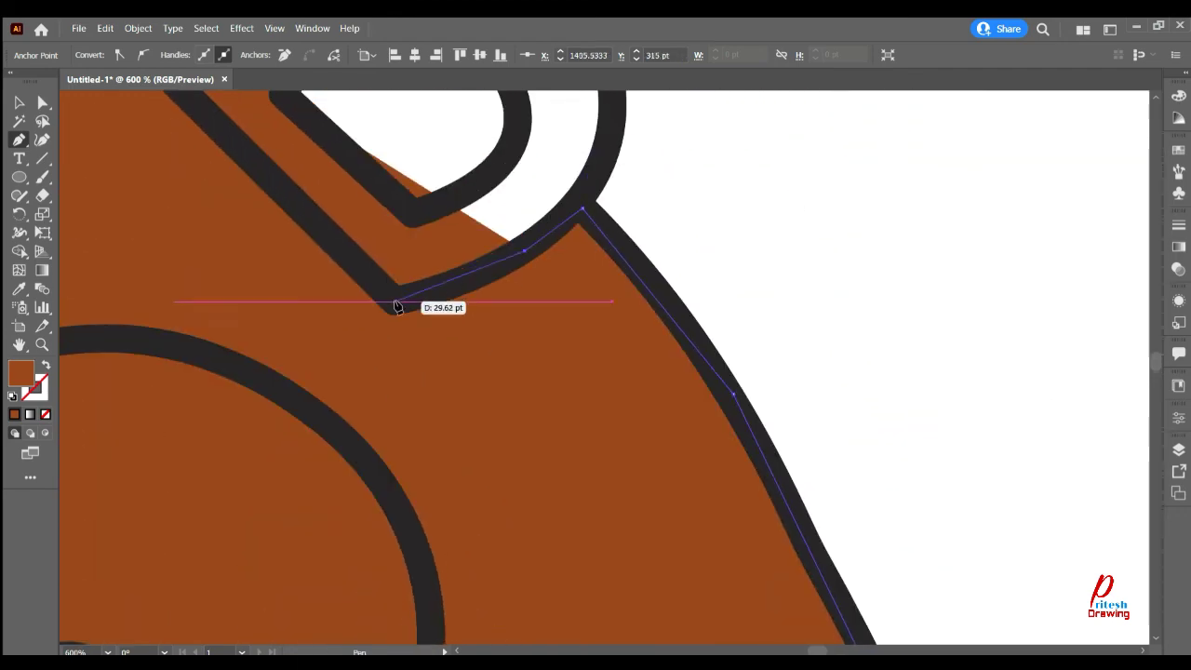
- Follow the jagged mane edge upward and close the brown fill shape
click(396, 307)
scroll(511, 266, up, 3)
click(612, 107)
scroll(611, 106, up, 5)
click(438, 214)
scroll(470, 166, up, 3)
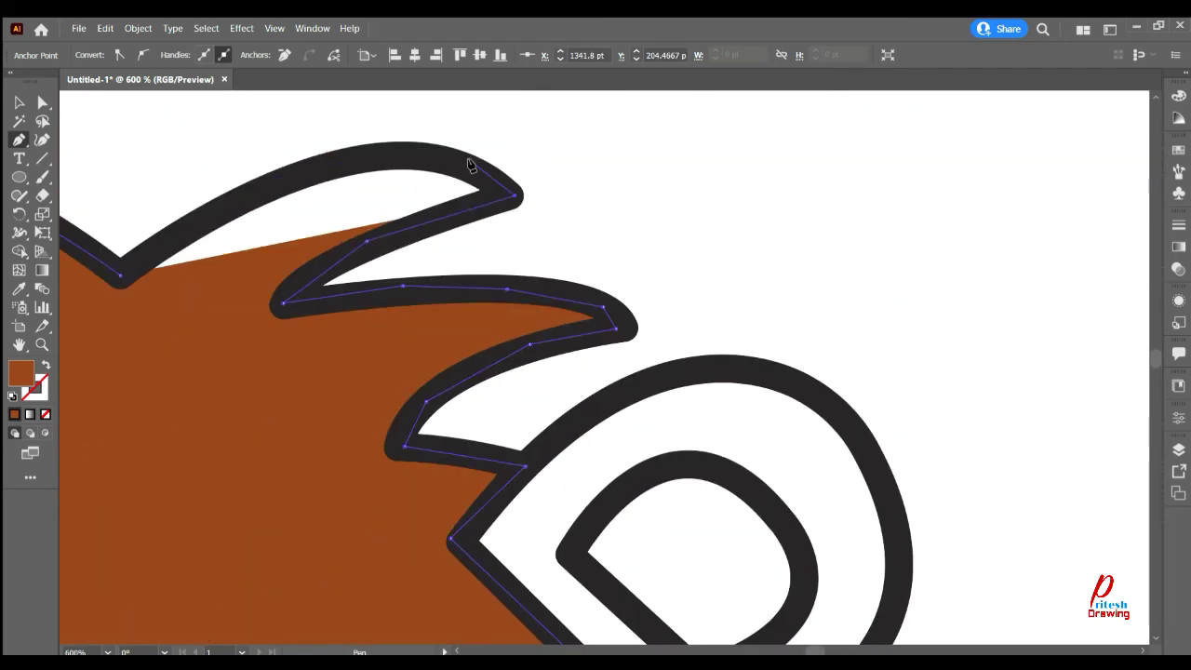
- Start a yellow fill shape along the face outline
scroll(373, 341, down, 5)
scroll(372, 341, down, 3)
click(493, 258)
click(348, 171)
- Trace a yellow-filled shape around the face outline down to the muzzle
scroll(347, 172, left, 3)
click(498, 172)
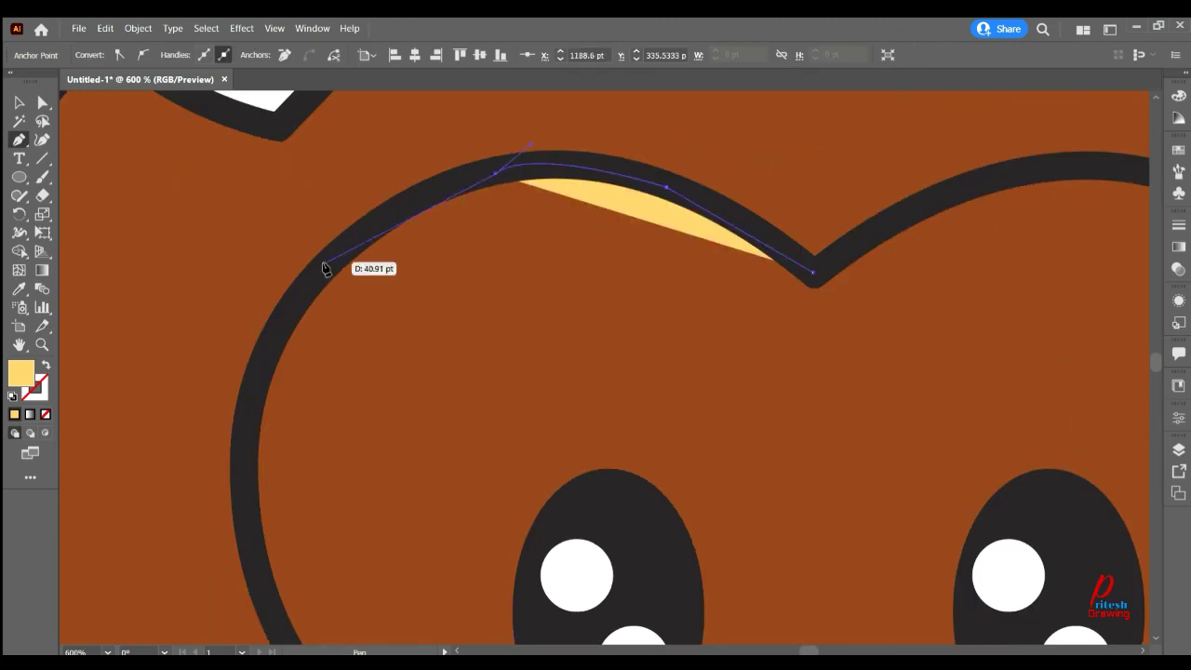
click(325, 269)
scroll(325, 269, down, 5)
click(266, 258)
scroll(335, 404, down, 3)
scroll(180, 453, down, 5)
click(226, 441)
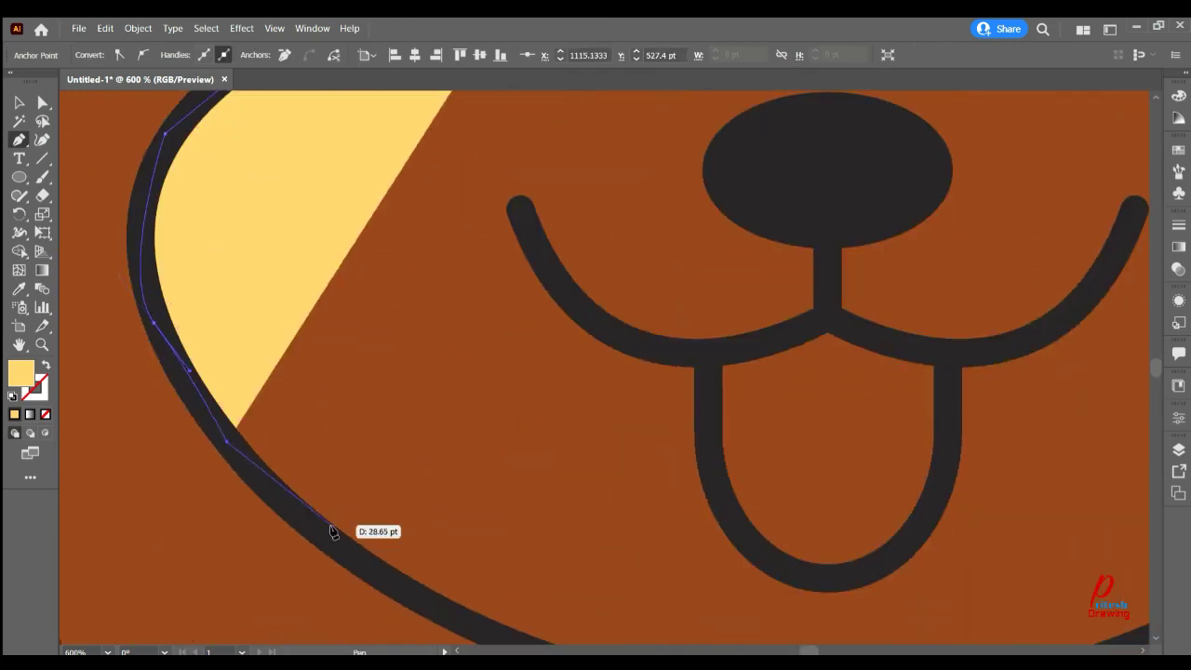
click(333, 532)
scroll(497, 468, down, 5)
scroll(1045, 292, right, 5)
scroll(527, 208, left, 3)
click(577, 535)
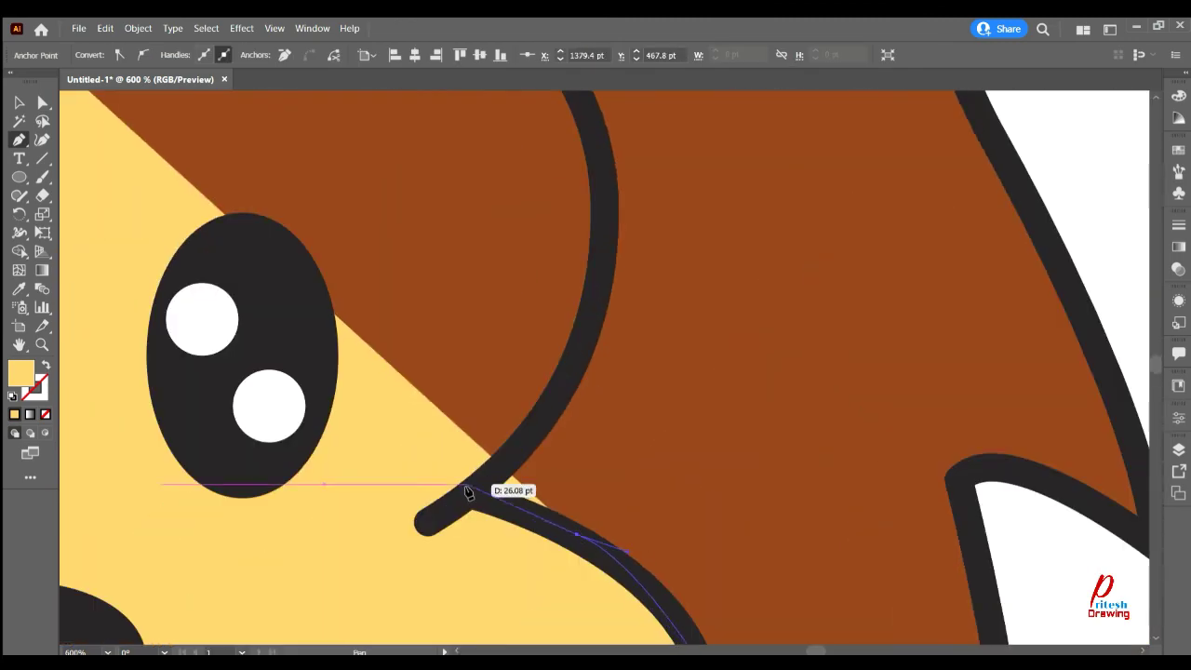
- Trace and close a yellow-filled shape around the outer ear
click(469, 493)
scroll(469, 493, up, 5)
scroll(577, 218, up, 5)
click(471, 277)
scroll(341, 282, up, 5)
click(757, 268)
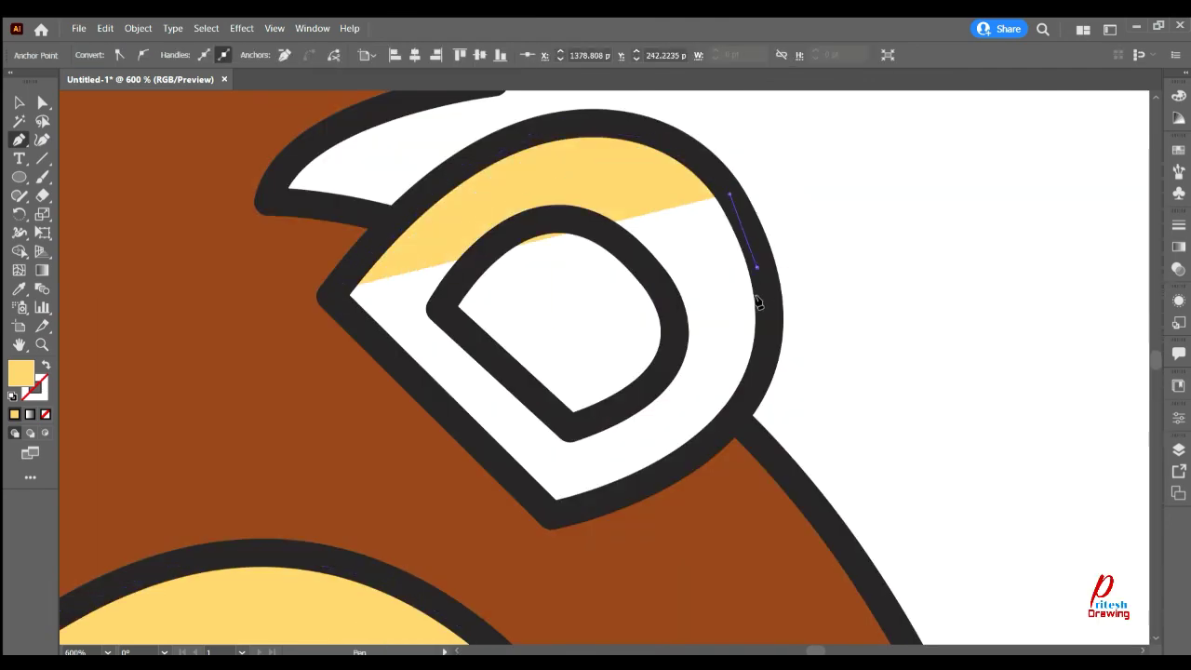
click(546, 510)
scroll(494, 407, right, 5)
scroll(319, 460, left, 3)
click(233, 306)
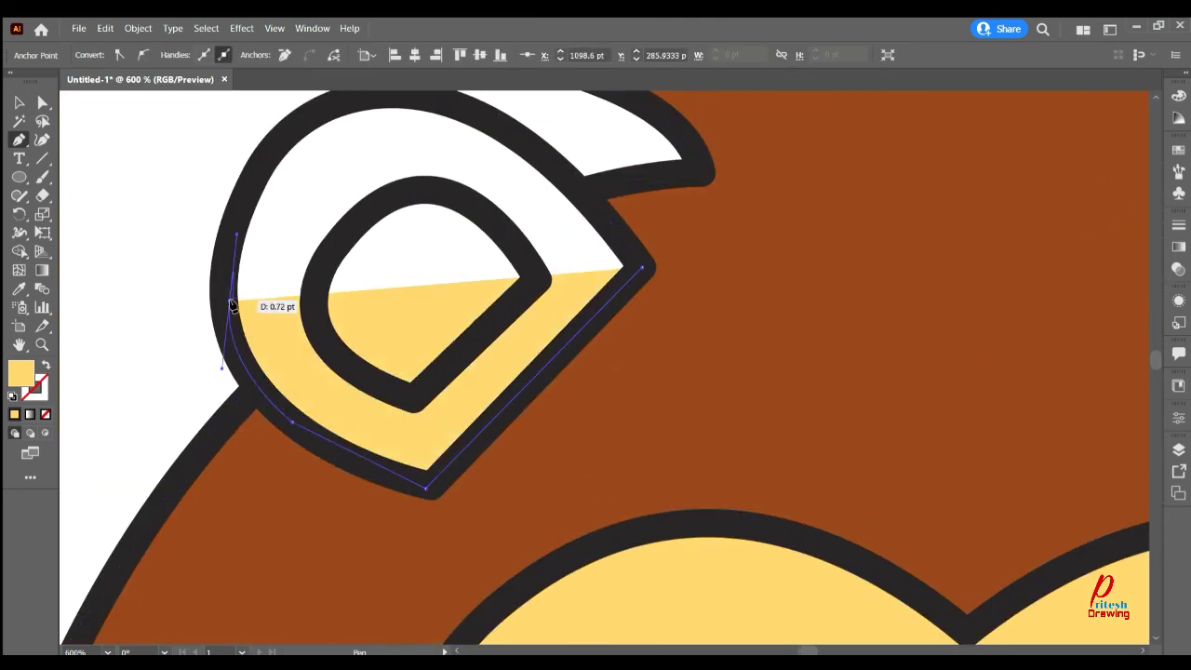
scroll(233, 306, up, 5)
click(641, 372)
- Draw pink-filled shapes inside both inner ears
click(531, 384)
click(407, 501)
click(337, 467)
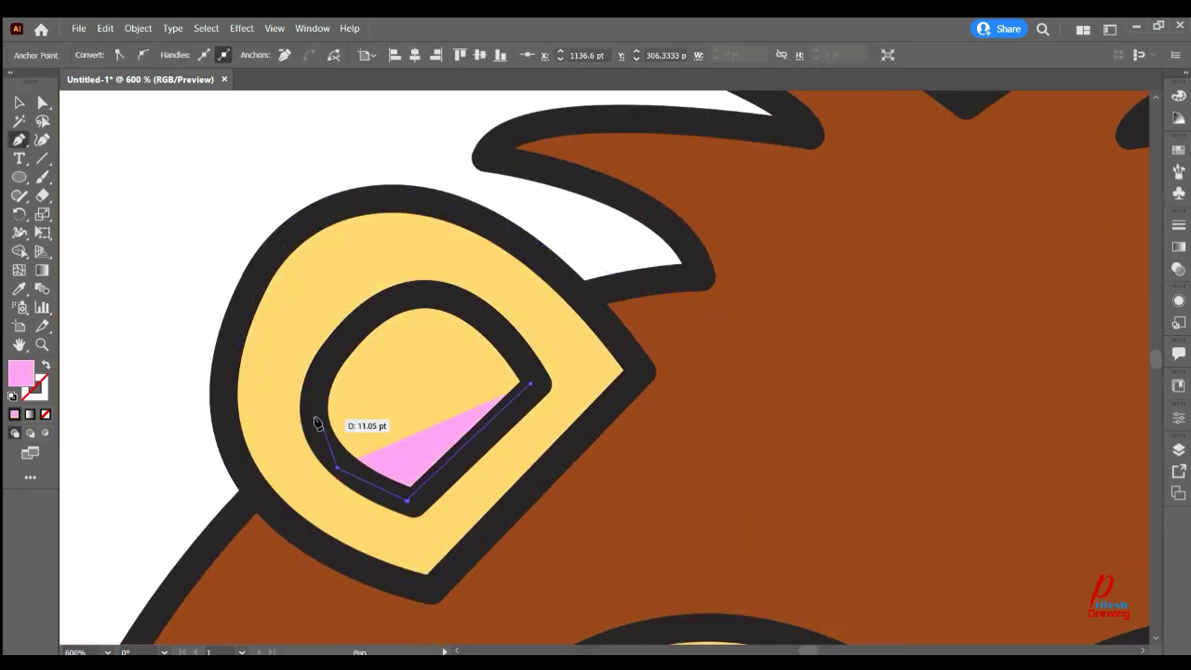
click(317, 423)
click(425, 306)
click(532, 385)
scroll(309, 388, right, 5)
click(546, 367)
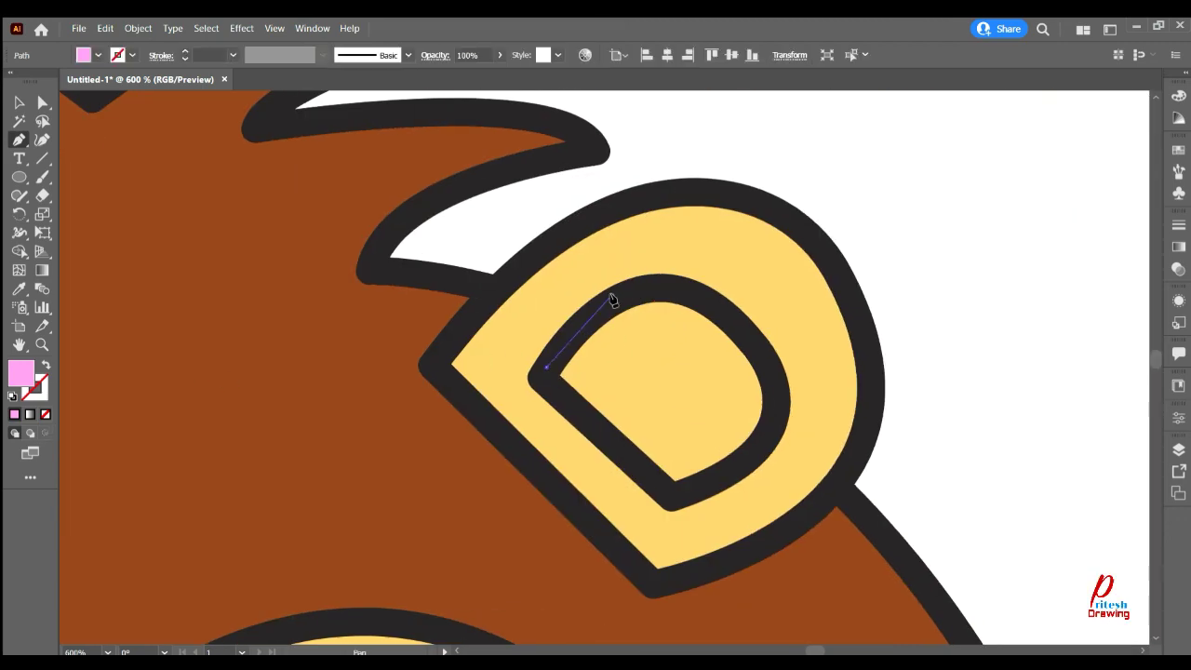
click(612, 299)
click(774, 394)
- Draw a pink-filled tongue shape inside the mouth and deselect it
click(654, 486)
click(548, 373)
click(382, 360)
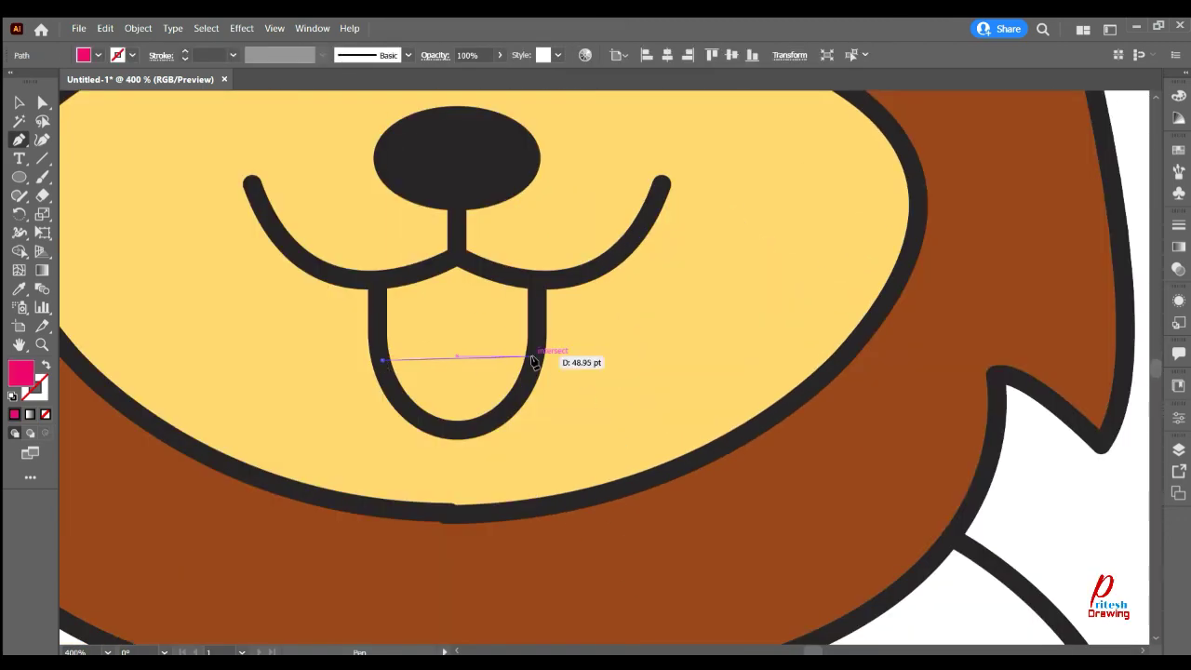
click(533, 360)
click(457, 432)
click(383, 359)
key(v)
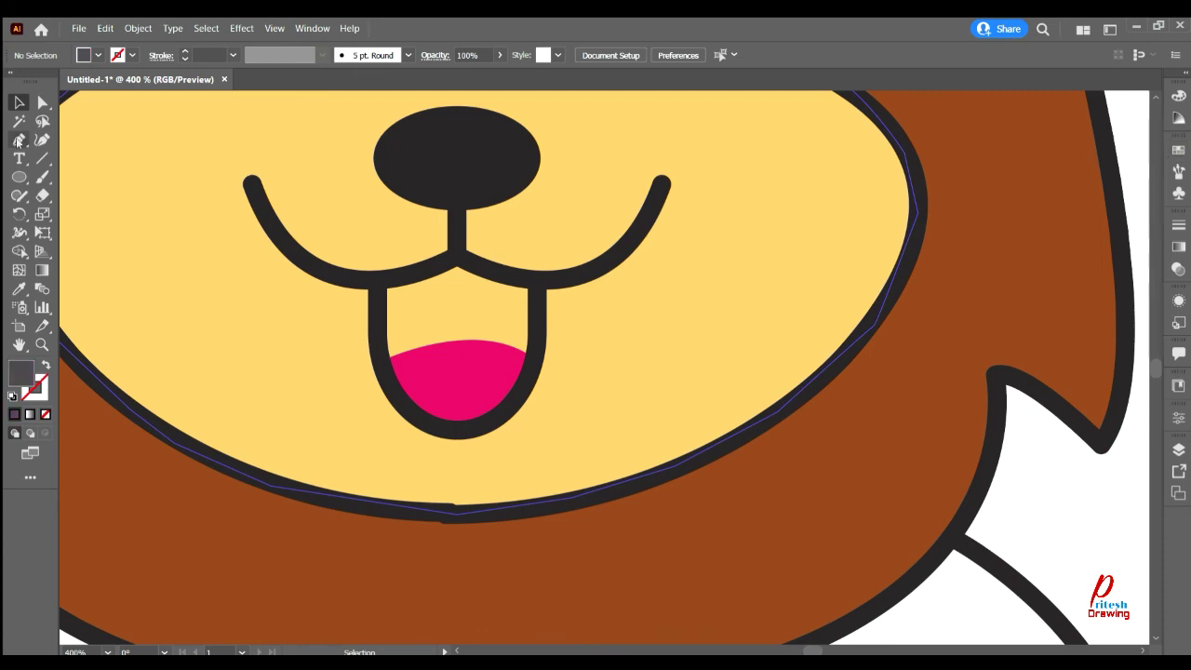
- Fill the mouth interior above the tongue with a grey shape
click(17, 142)
click(533, 360)
click(456, 259)
click(377, 270)
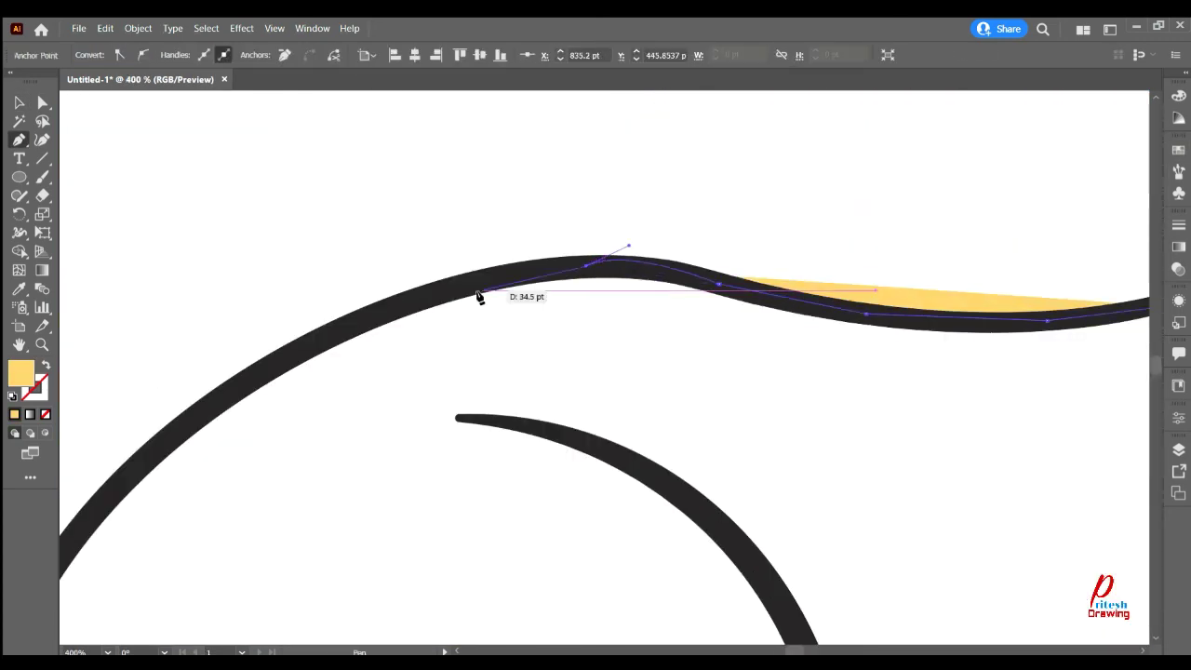
- Begin the yellow body fill along the body curve and down the tail
click(447, 222)
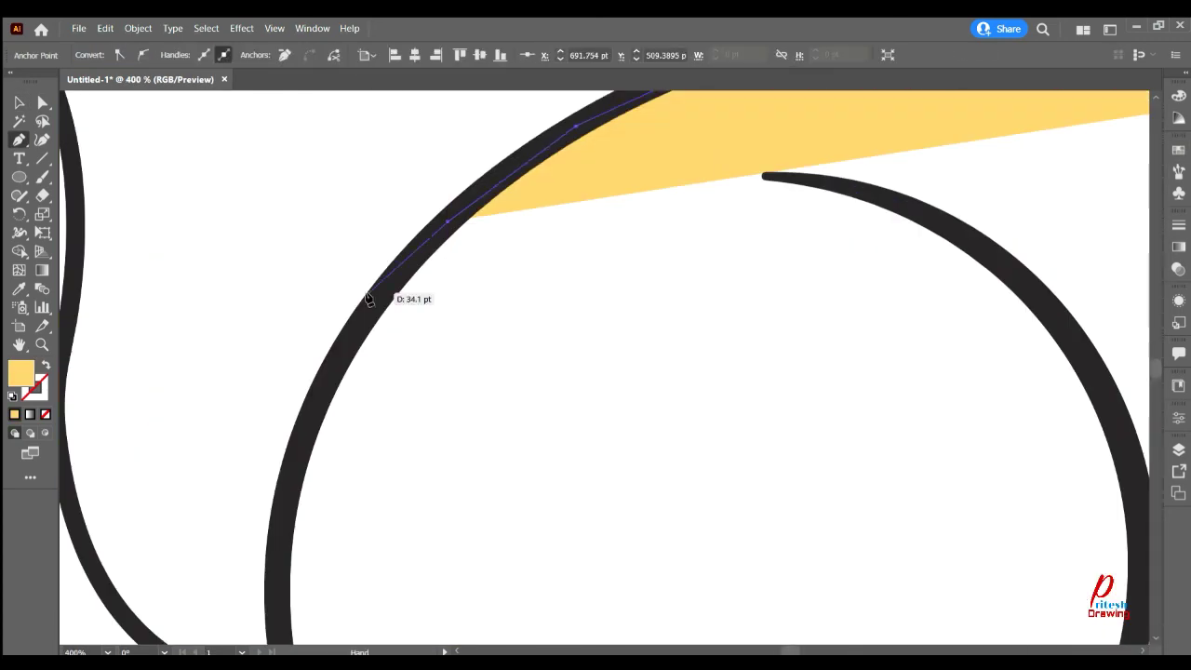
drag(369, 299, 314, 580)
click(186, 364)
drag(186, 364, 213, 247)
click(140, 206)
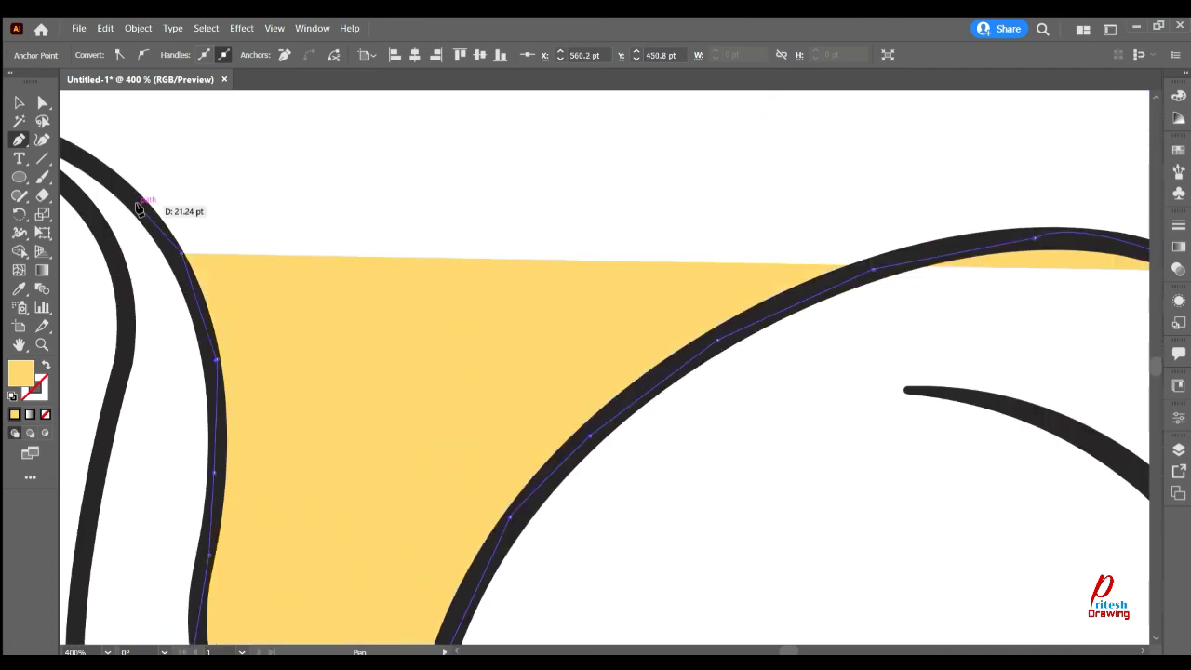
scroll(213, 257, down, 5)
click(298, 486)
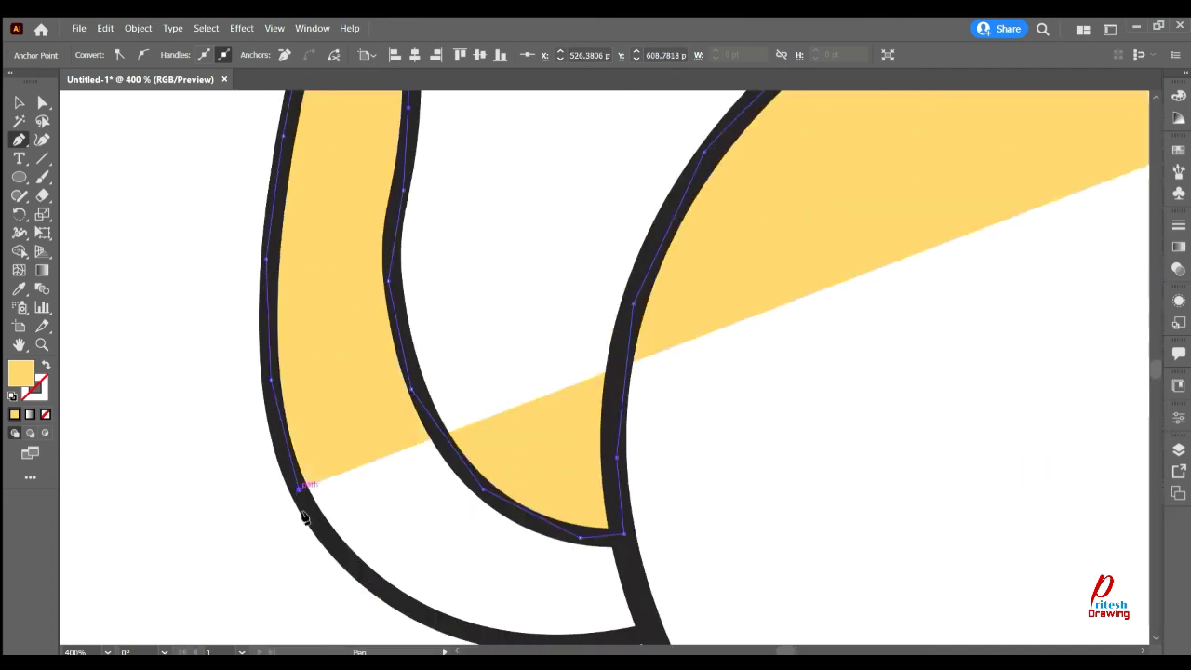
scroll(303, 518, down, 5)
scroll(325, 478, right, 5)
- Extend the yellow fill along the base line and up the body's right side
click(571, 492)
click(1026, 492)
scroll(1025, 492, right, 5)
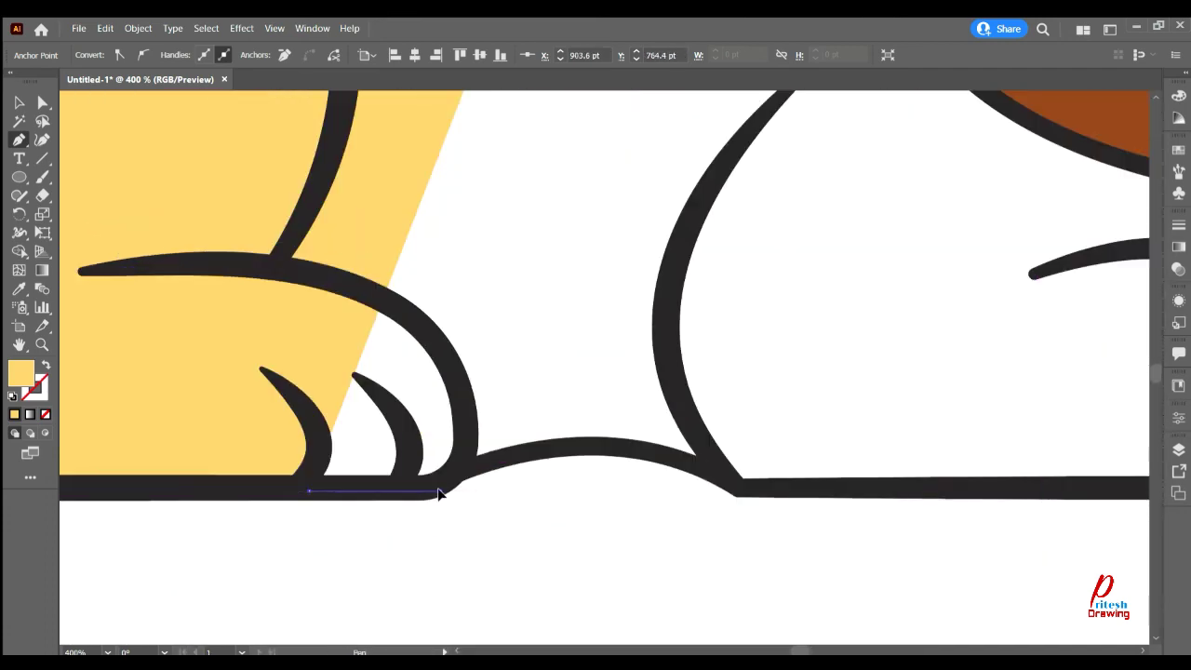
click(735, 494)
scroll(723, 481, right, 5)
scroll(779, 494, right, 5)
click(807, 456)
click(834, 341)
click(824, 243)
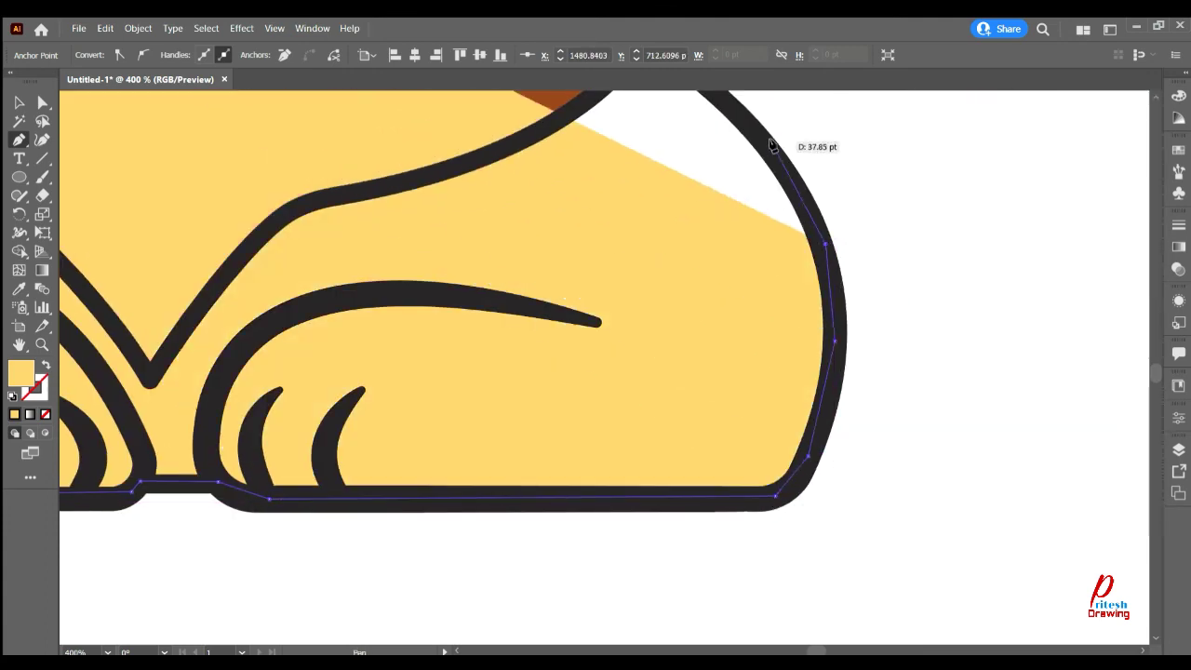
- Carry the yellow fill along the jagged mane edge and close the body shape
click(772, 147)
scroll(559, 233, up, 5)
click(367, 279)
scroll(165, 457, left, 5)
scroll(437, 372, up, 5)
click(470, 507)
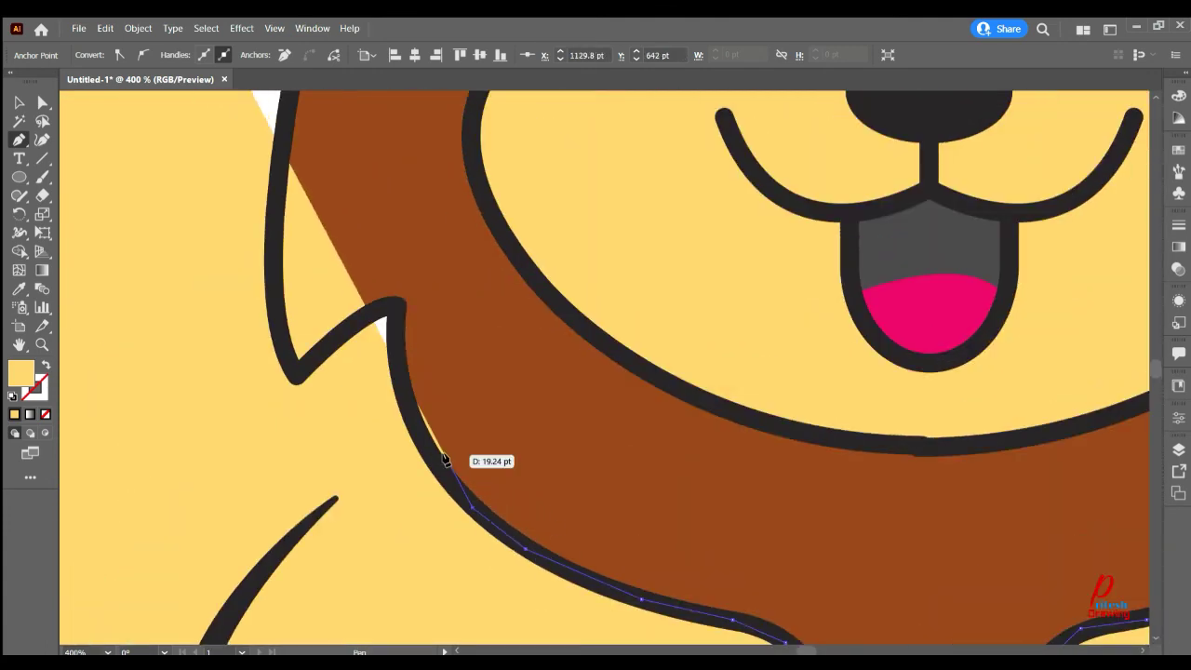
click(403, 387)
click(395, 308)
scroll(307, 280, up, 5)
scroll(280, 167, up, 5)
click(198, 198)
click(72, 188)
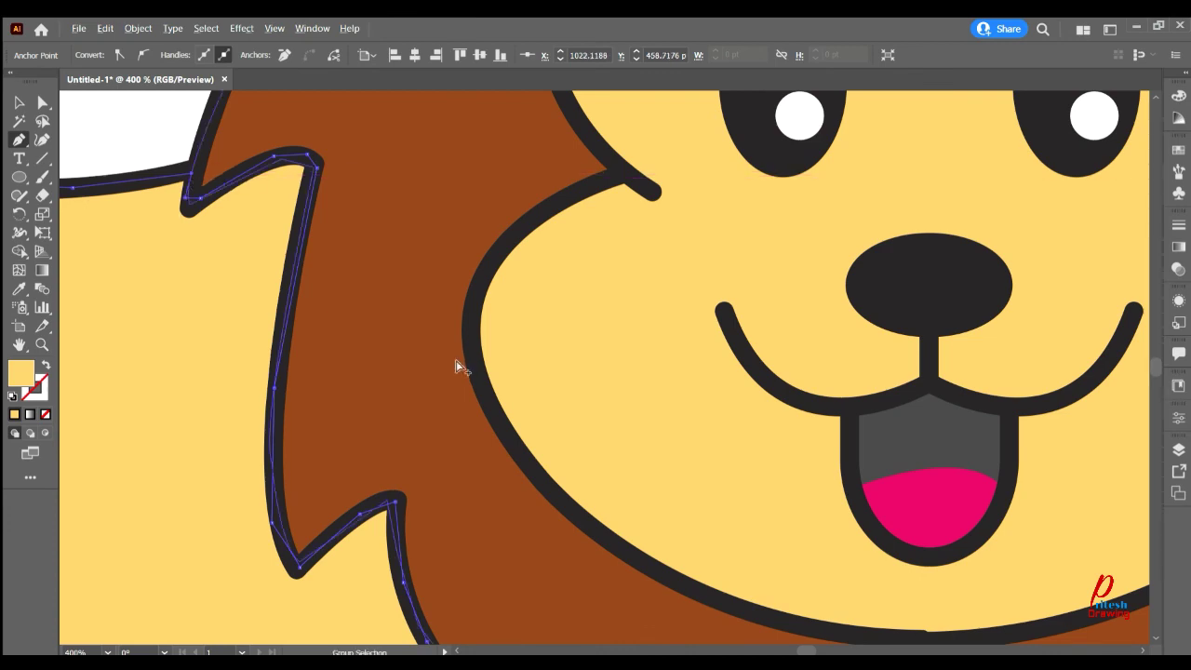
- Trace a brown-filled shape over the tail tuft
click(277, 274)
click(387, 343)
click(475, 296)
click(465, 176)
click(379, 114)
click(280, 113)
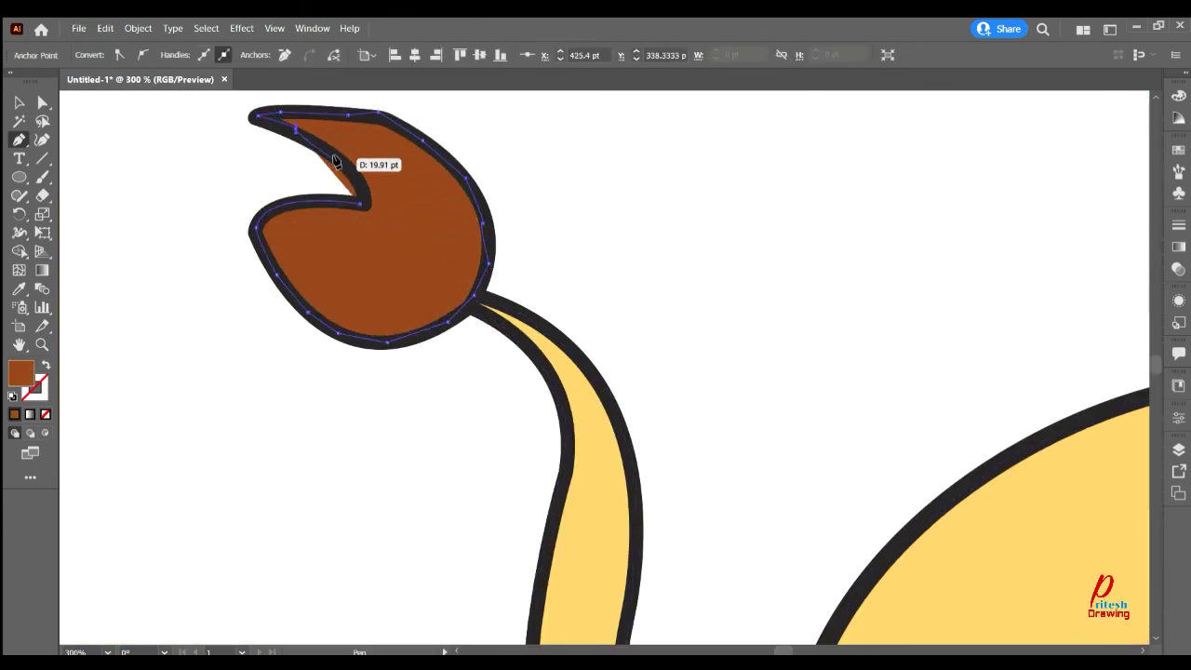